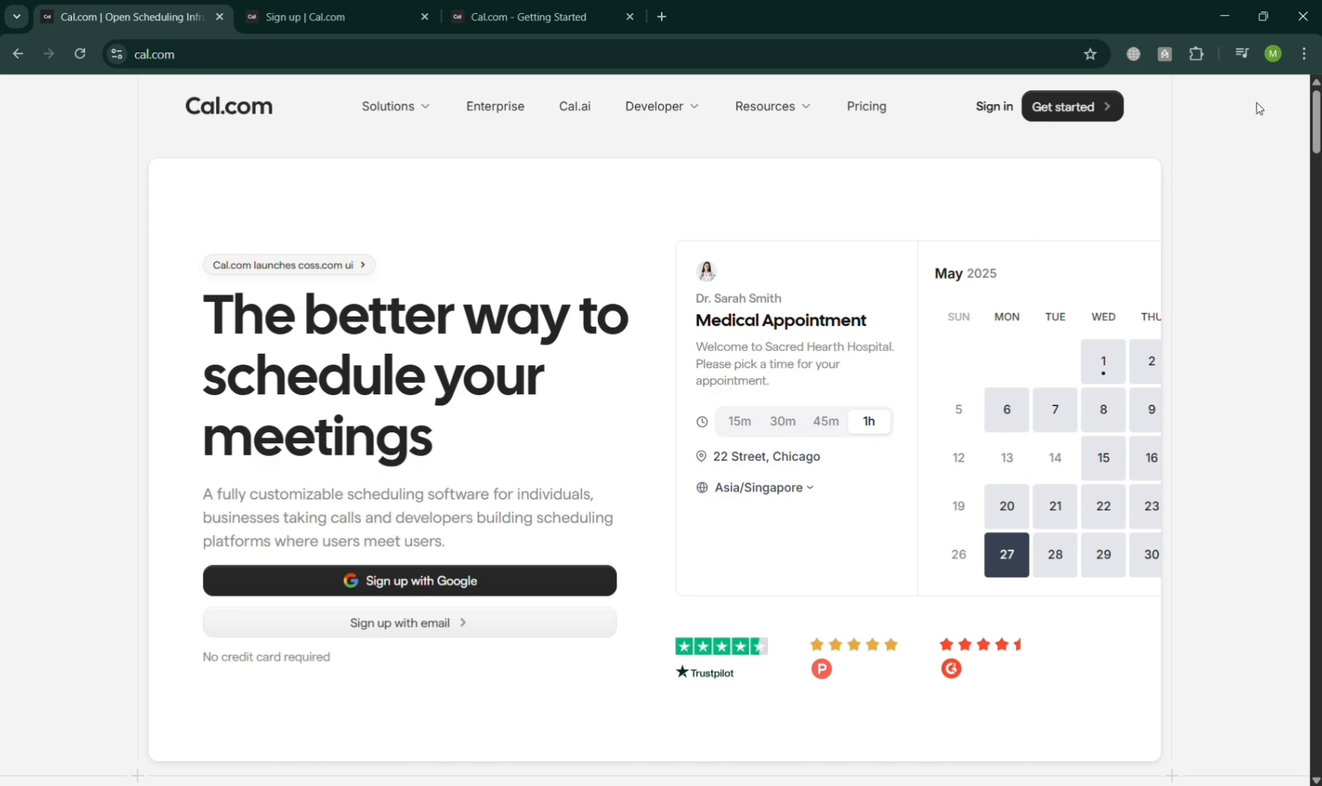
Examine the Cal.com home page's features, testimonials and footer, and the options on the account sign-up page.
scroll(947, 421, "down", 12)
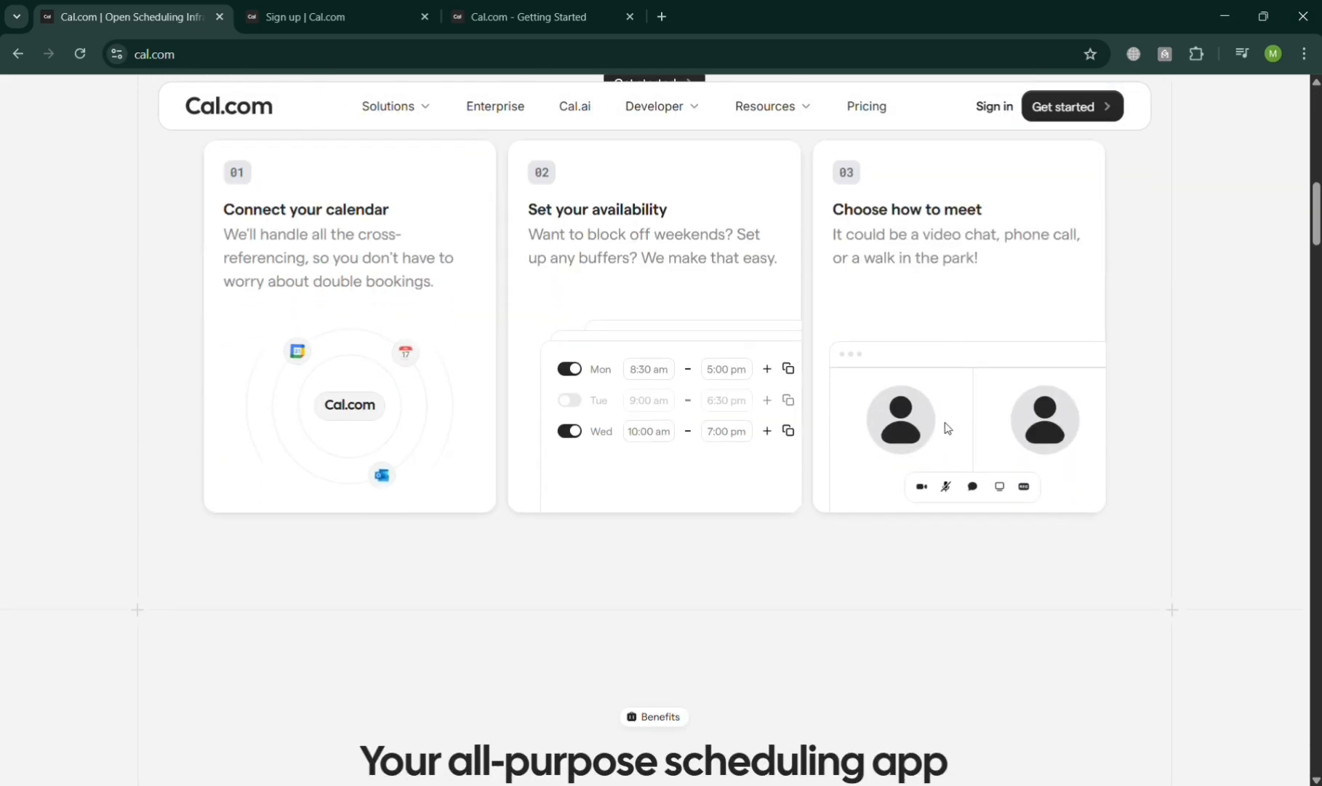
scroll(948, 428, "down", 15)
scroll(946, 459, "down", 15)
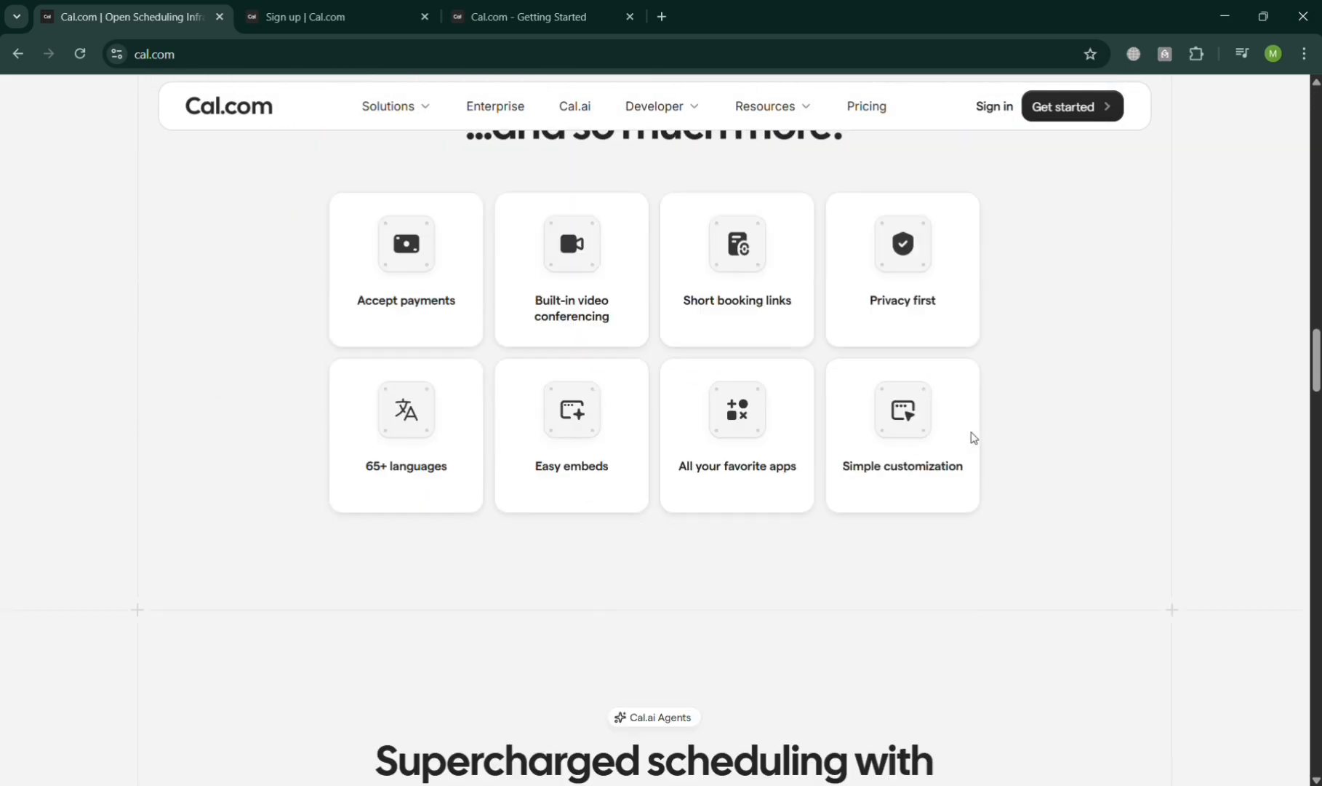
scroll(956, 487, "down", 20)
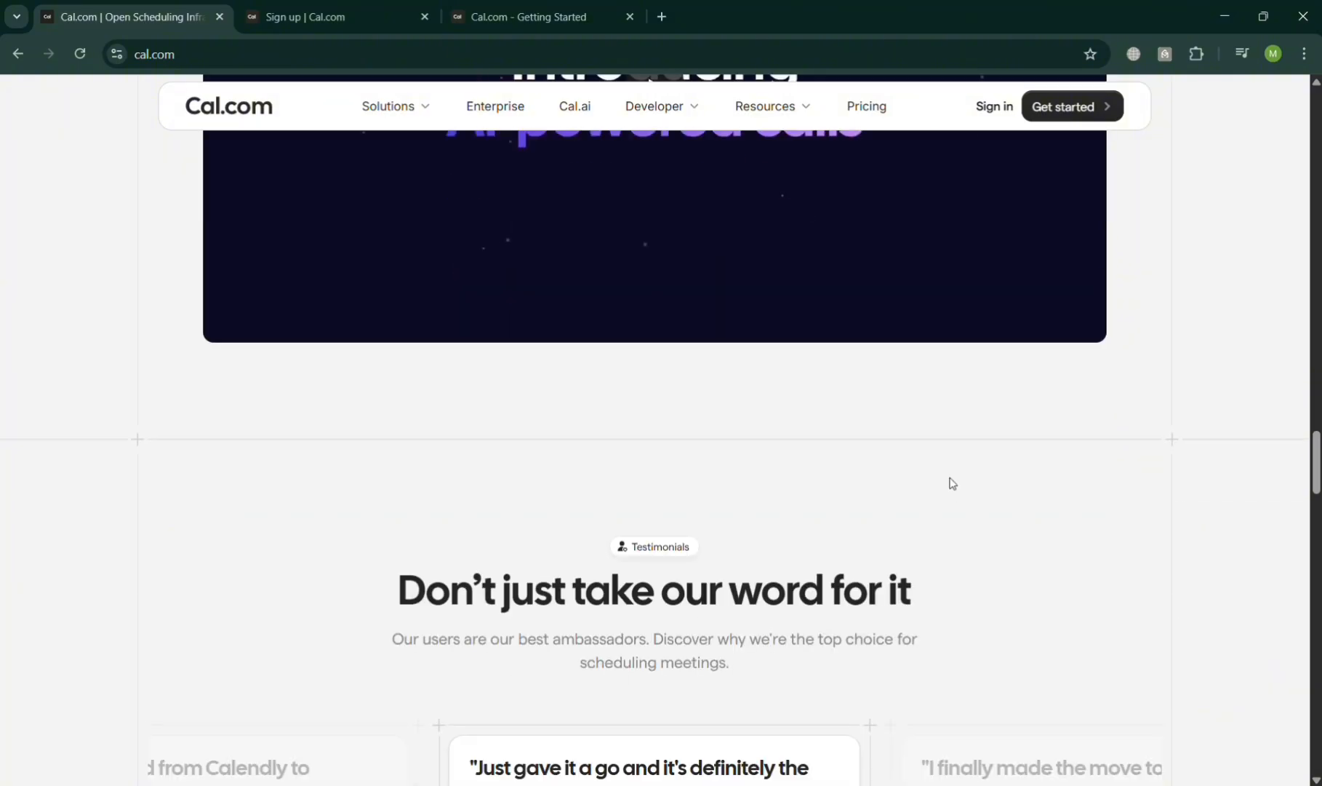
scroll(962, 487, "down", 6)
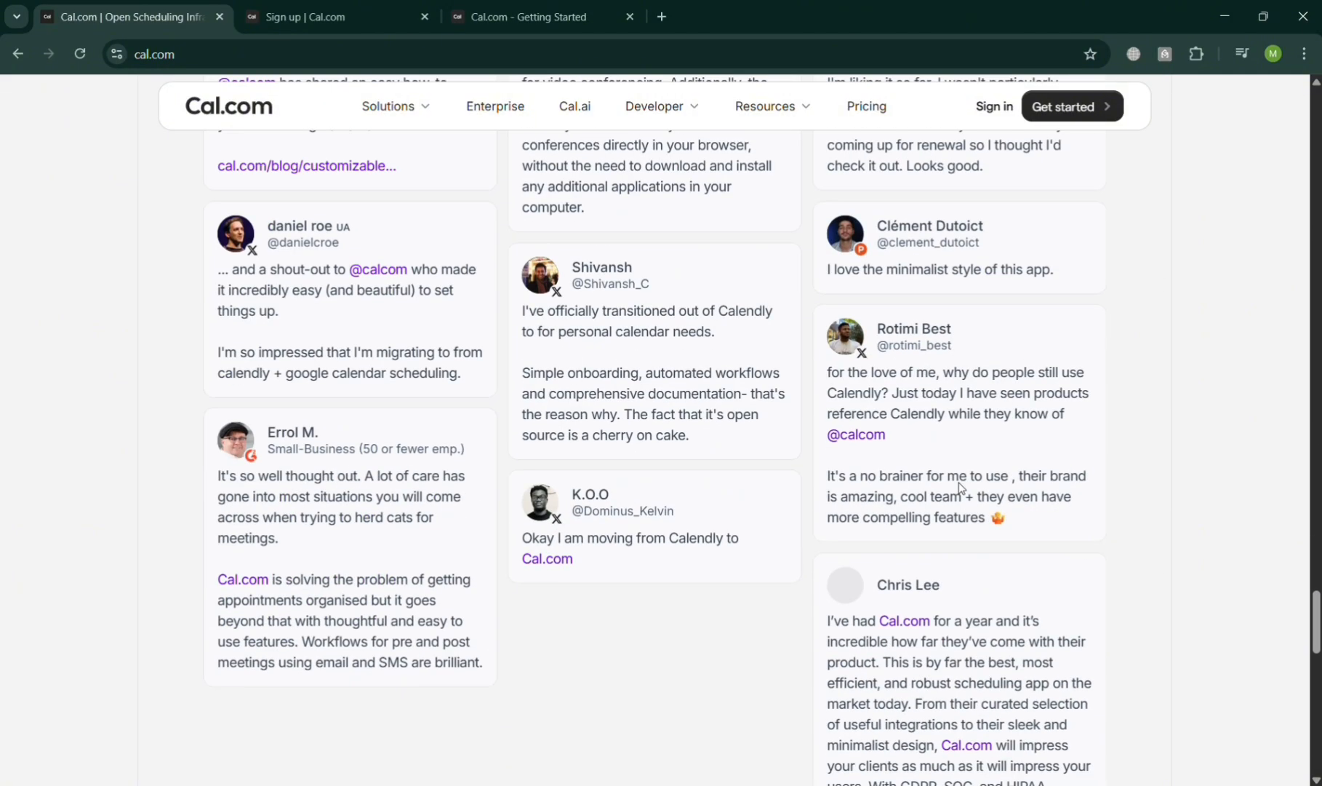
scroll(965, 483, "down", 15)
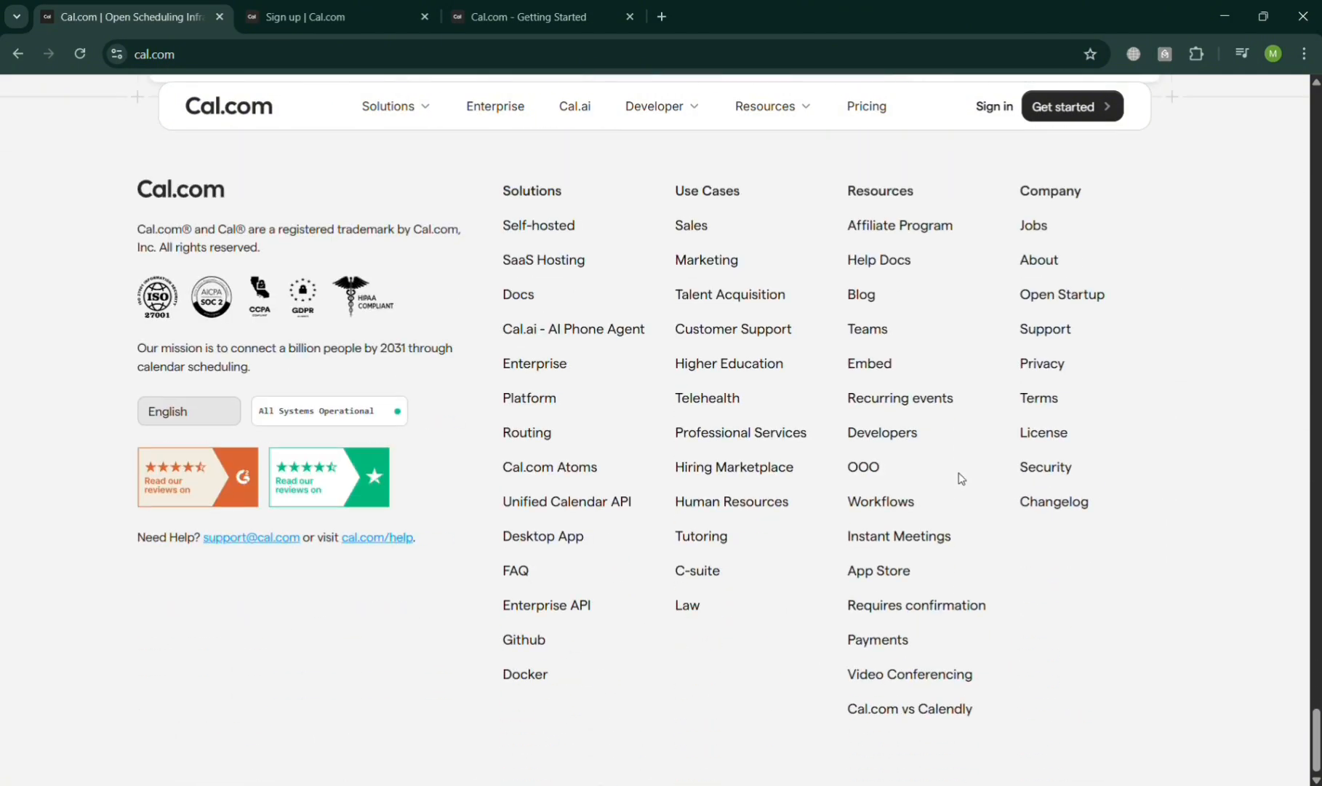
scroll(989, 600, "up", 20)
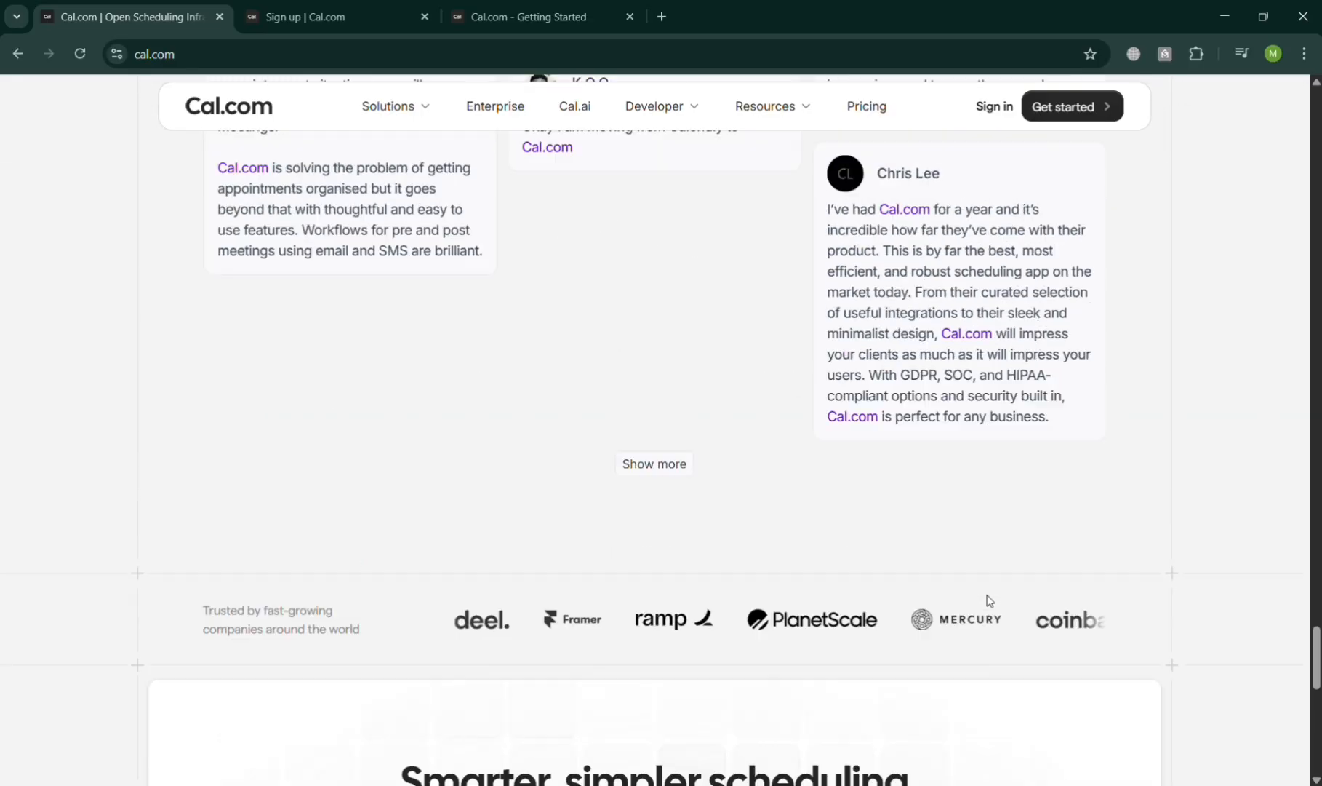
scroll(997, 598, "up", 15)
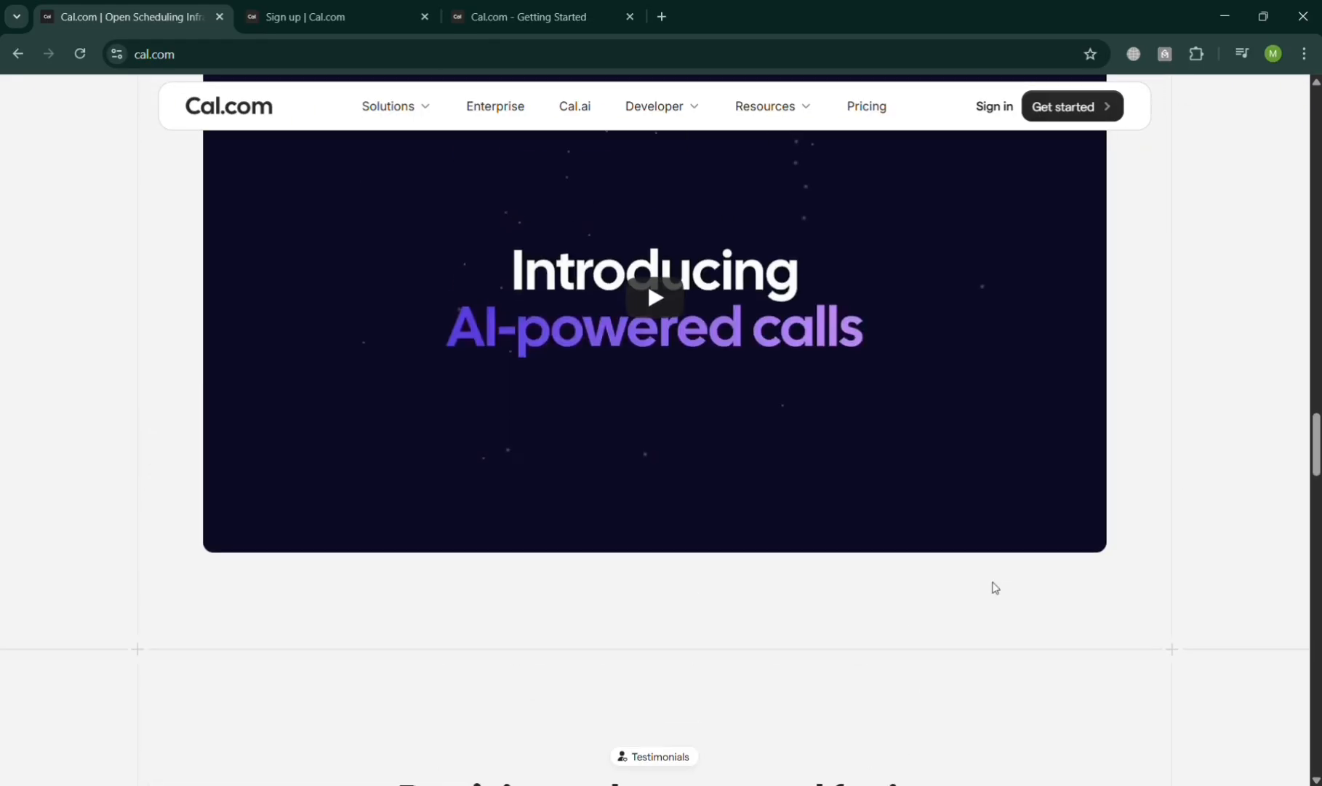
scroll(997, 586, "up", 20)
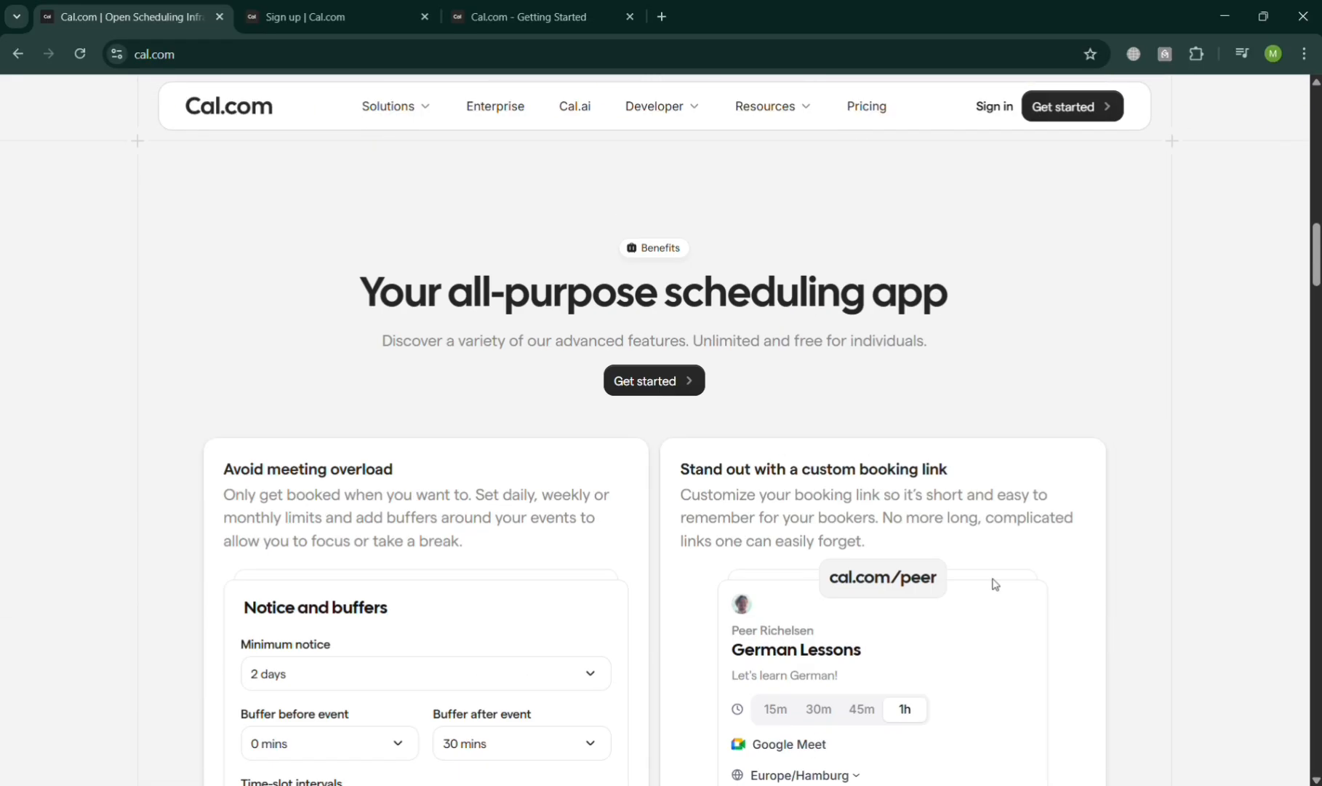
scroll(996, 584, "up", 15)
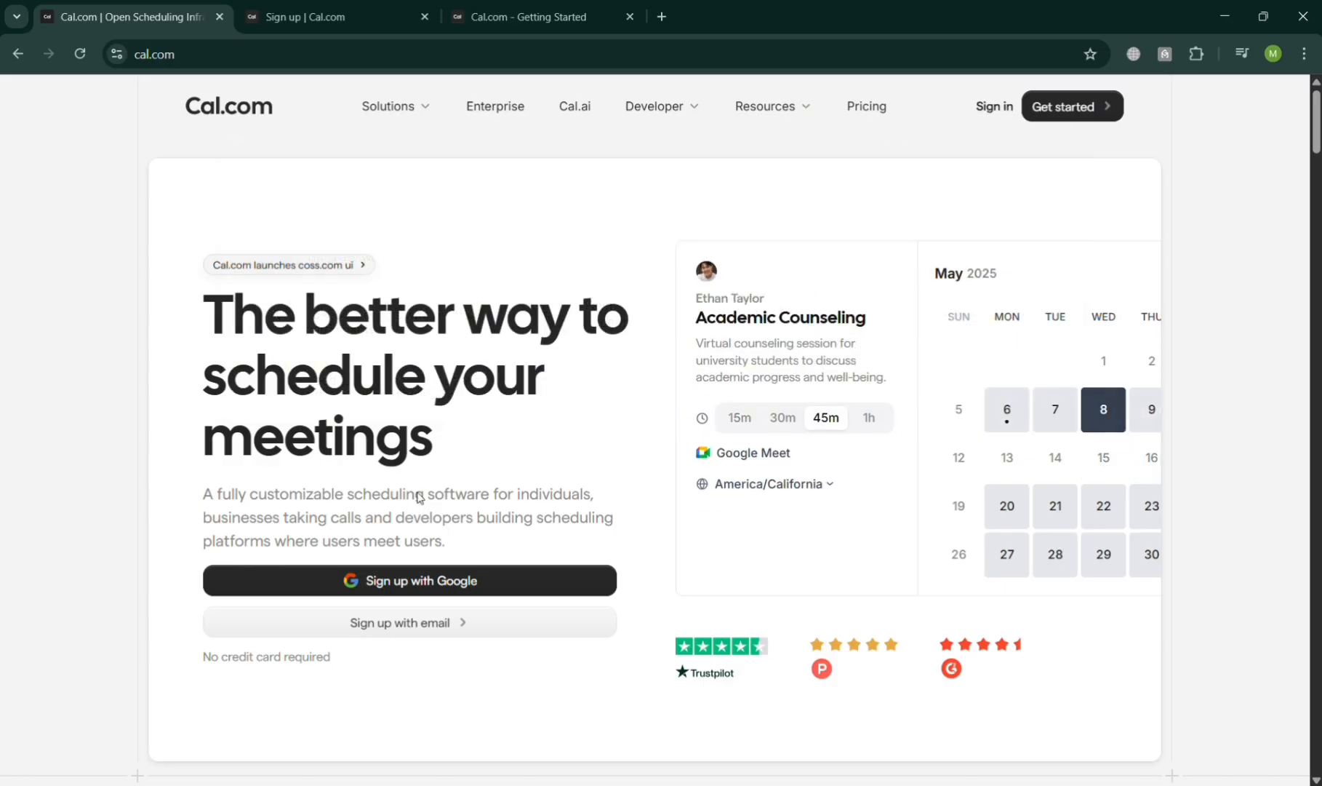
scroll(833, 463, "down", 8)
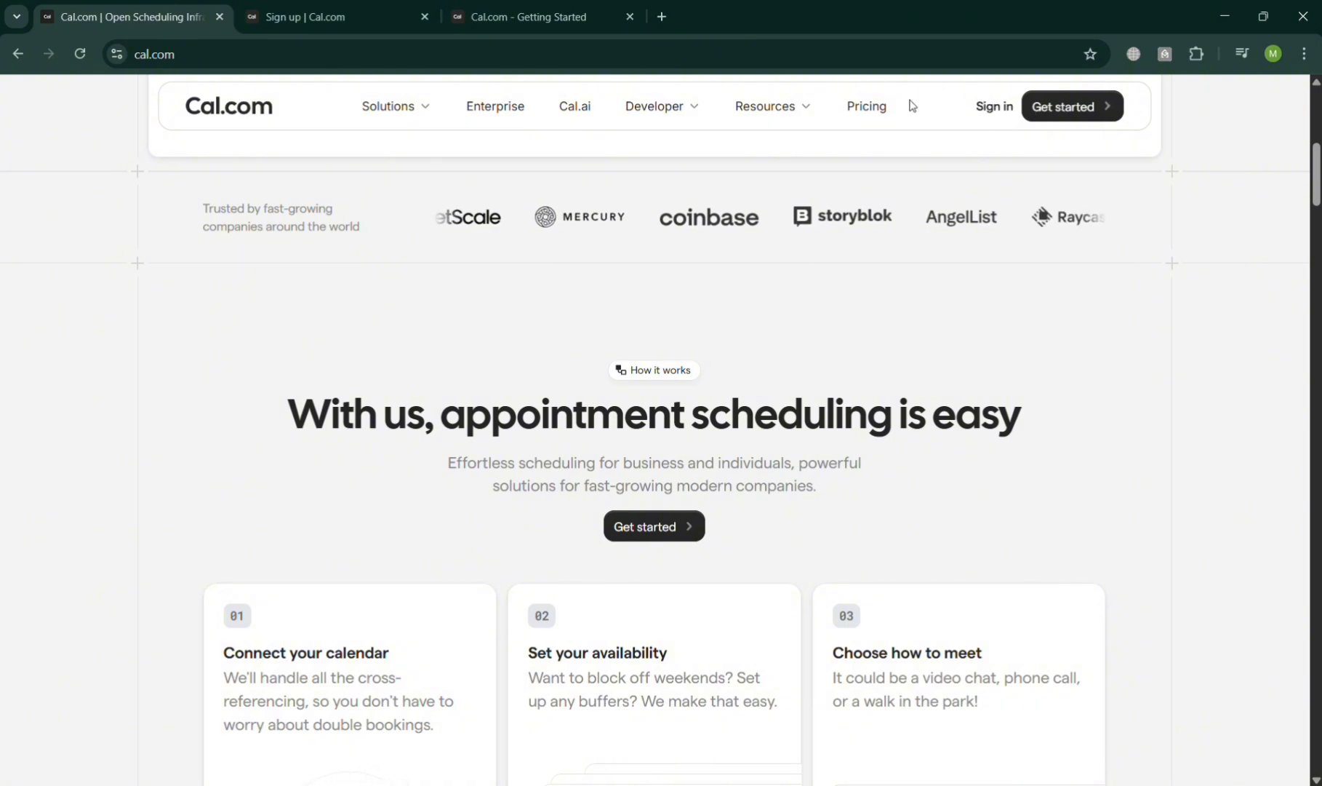
left_click(308, 8)
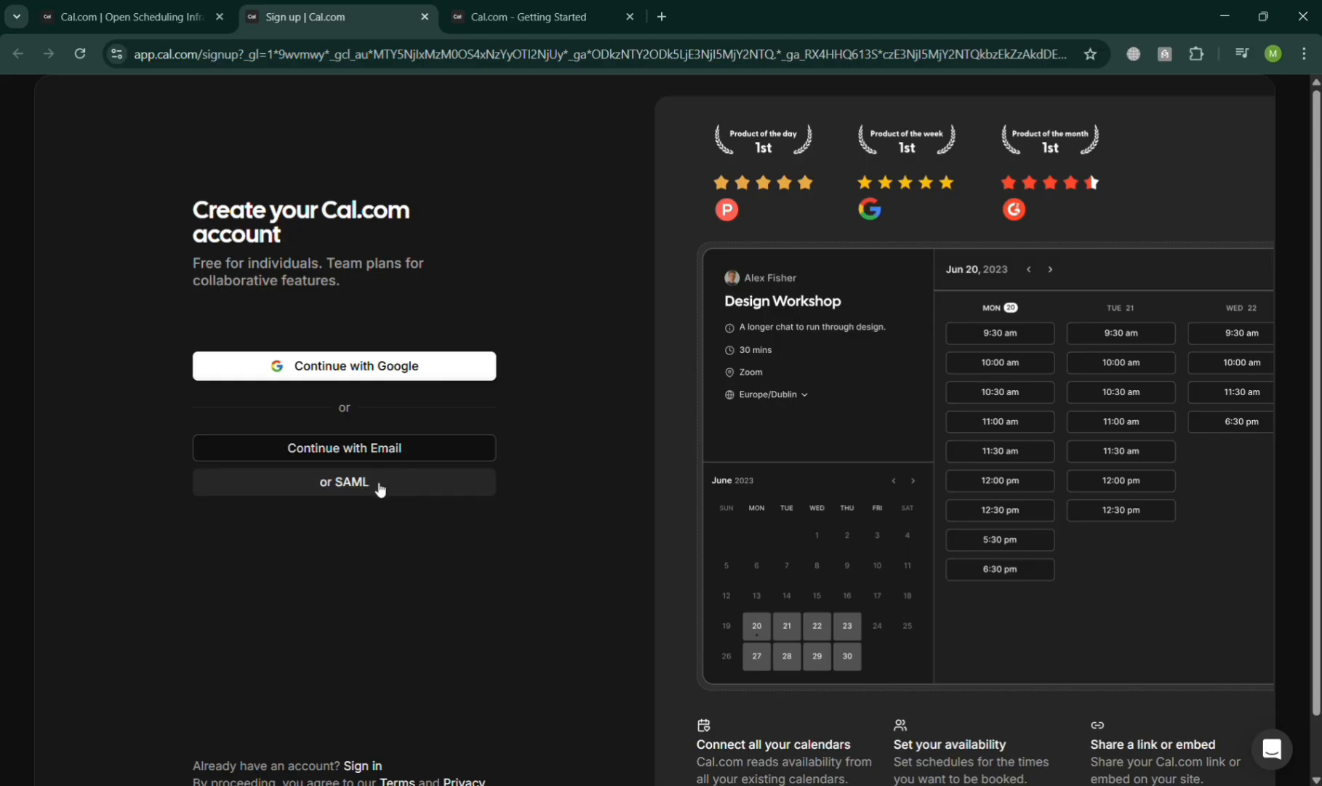
Replace the full name in the getting-started profile form and continue to the calendar connection.
left_click(486, 10)
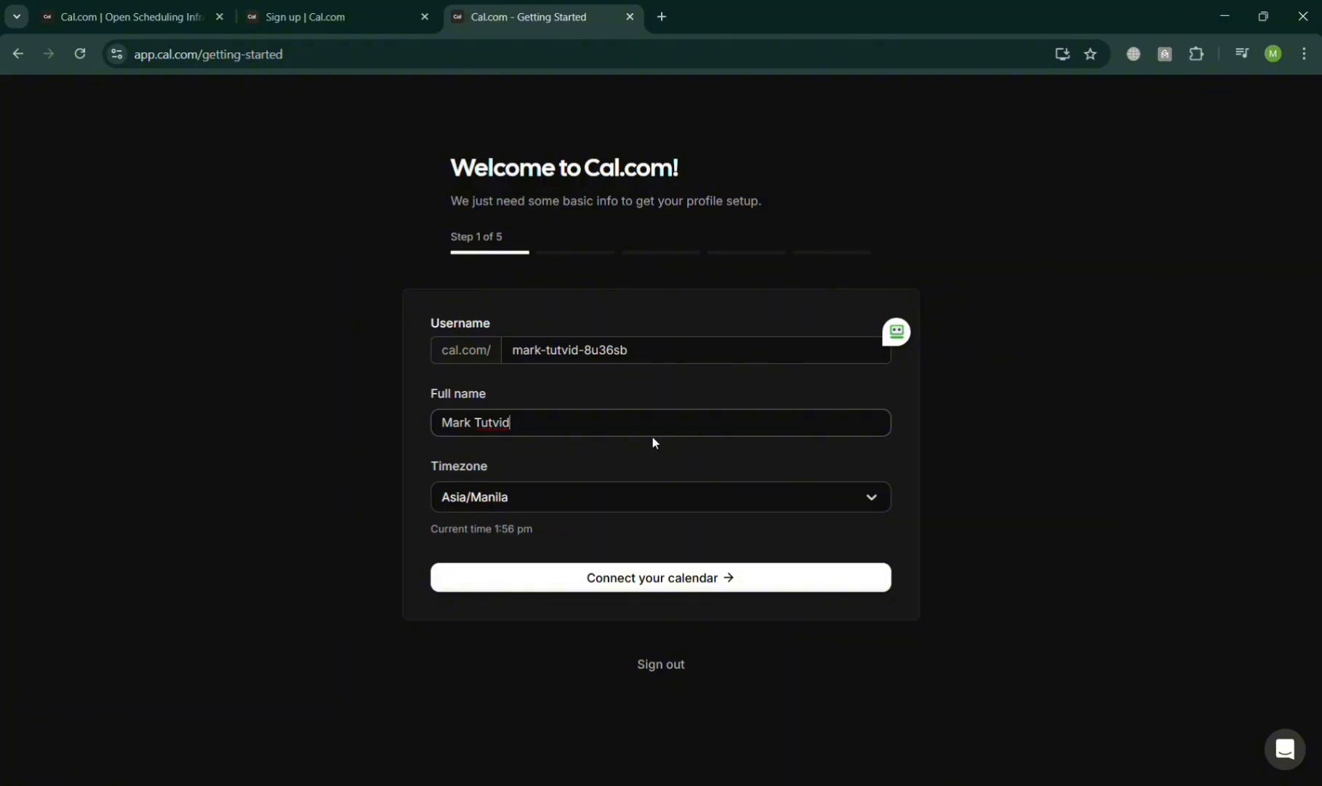
key("ctrl+shift+Left")
key("ctrl+shift+Left")
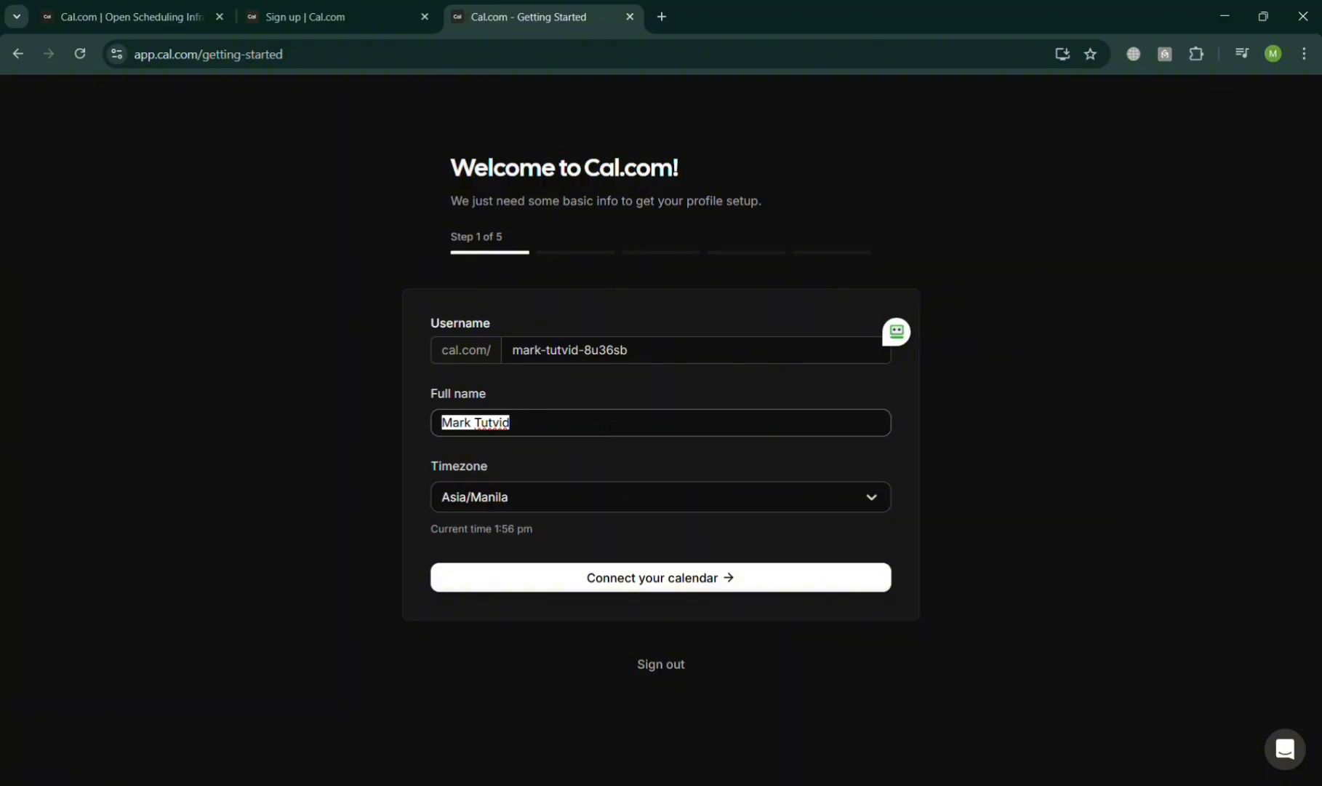
type("Mark B")
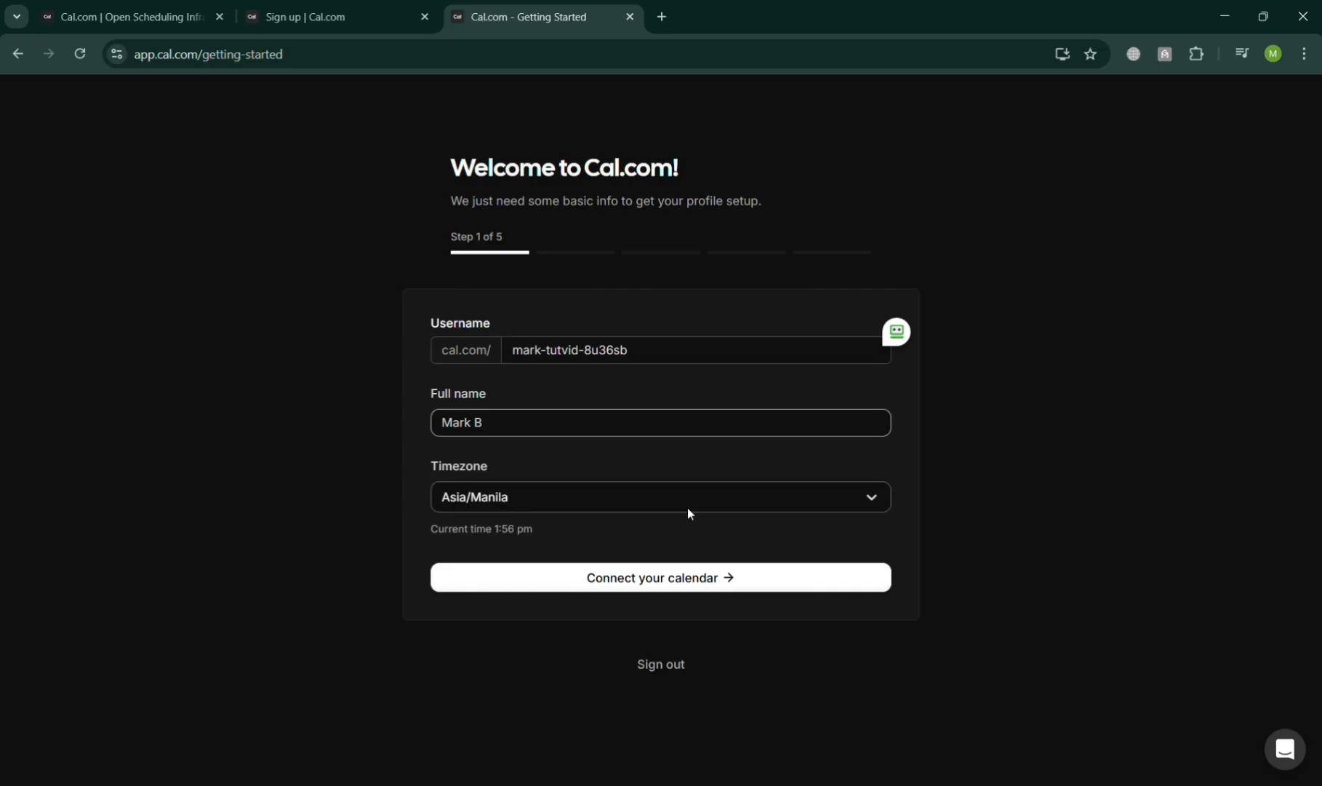
left_click(817, 582)
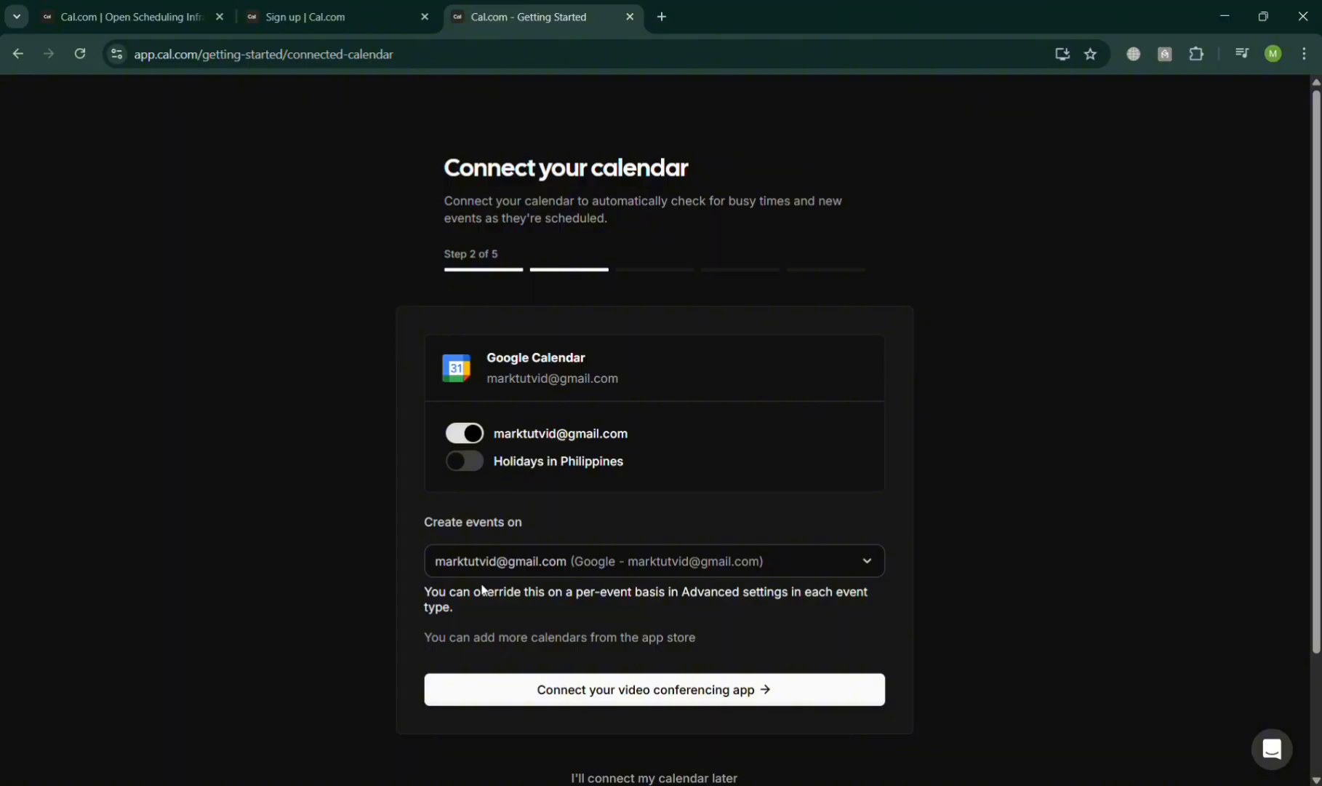
Postpone the calendar connection, set Google Meet as the default video app and continue to the availability setup.
scroll(782, 698, "down", 2)
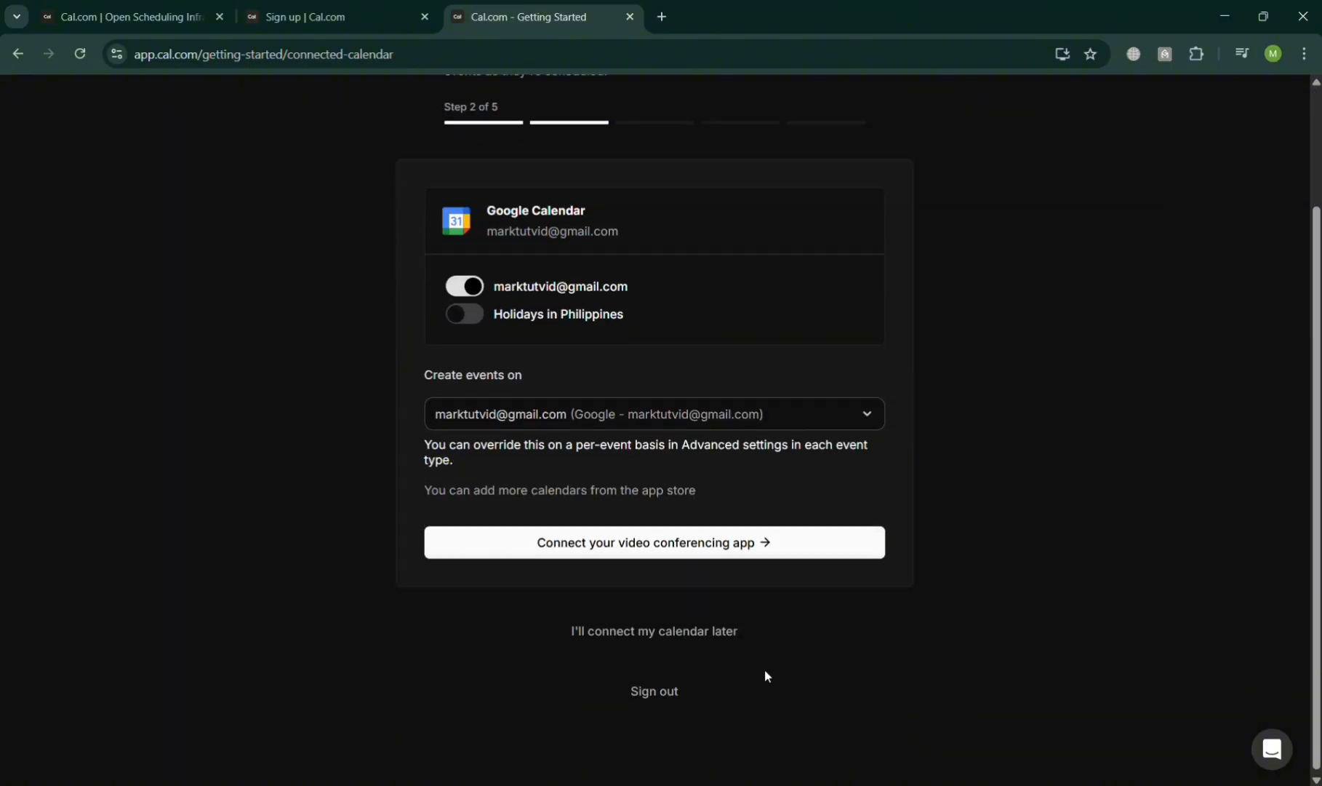
left_click(707, 625)
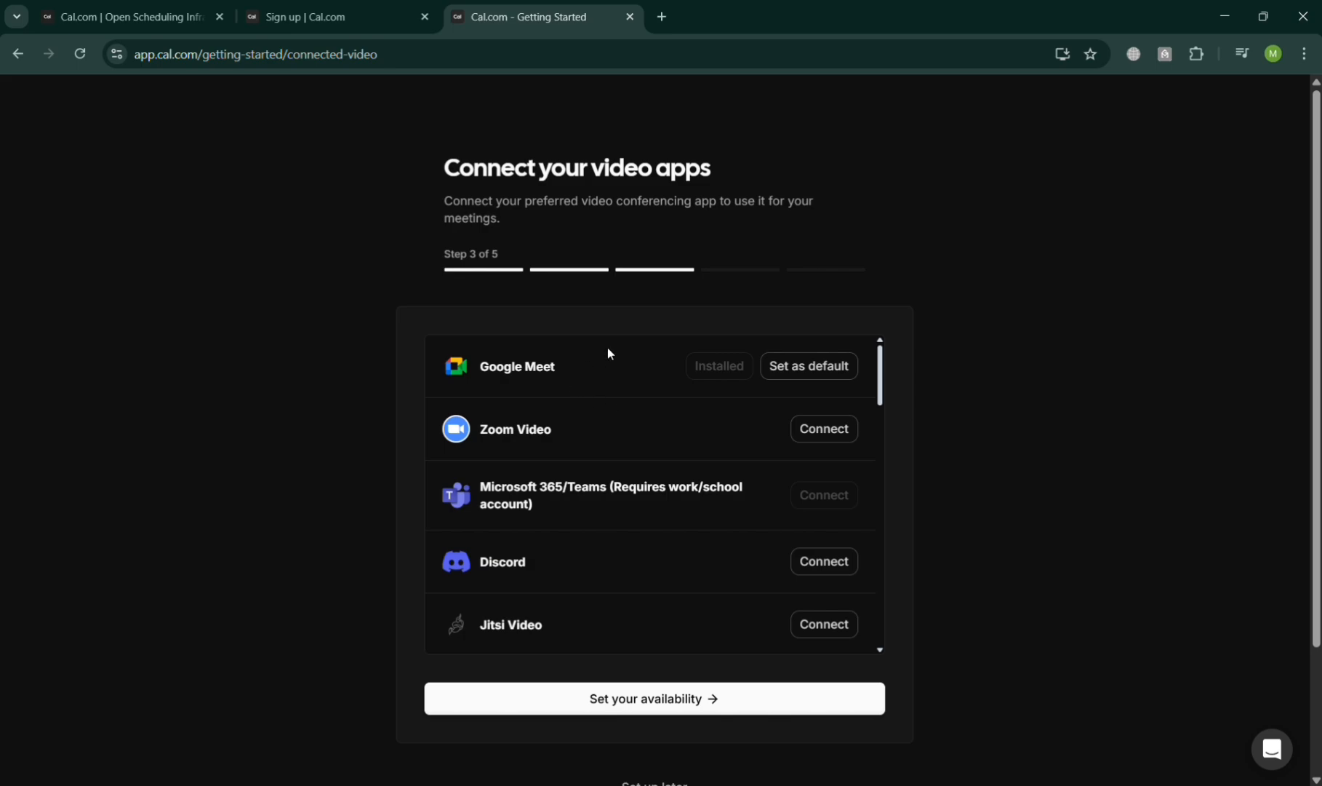
left_click(837, 377)
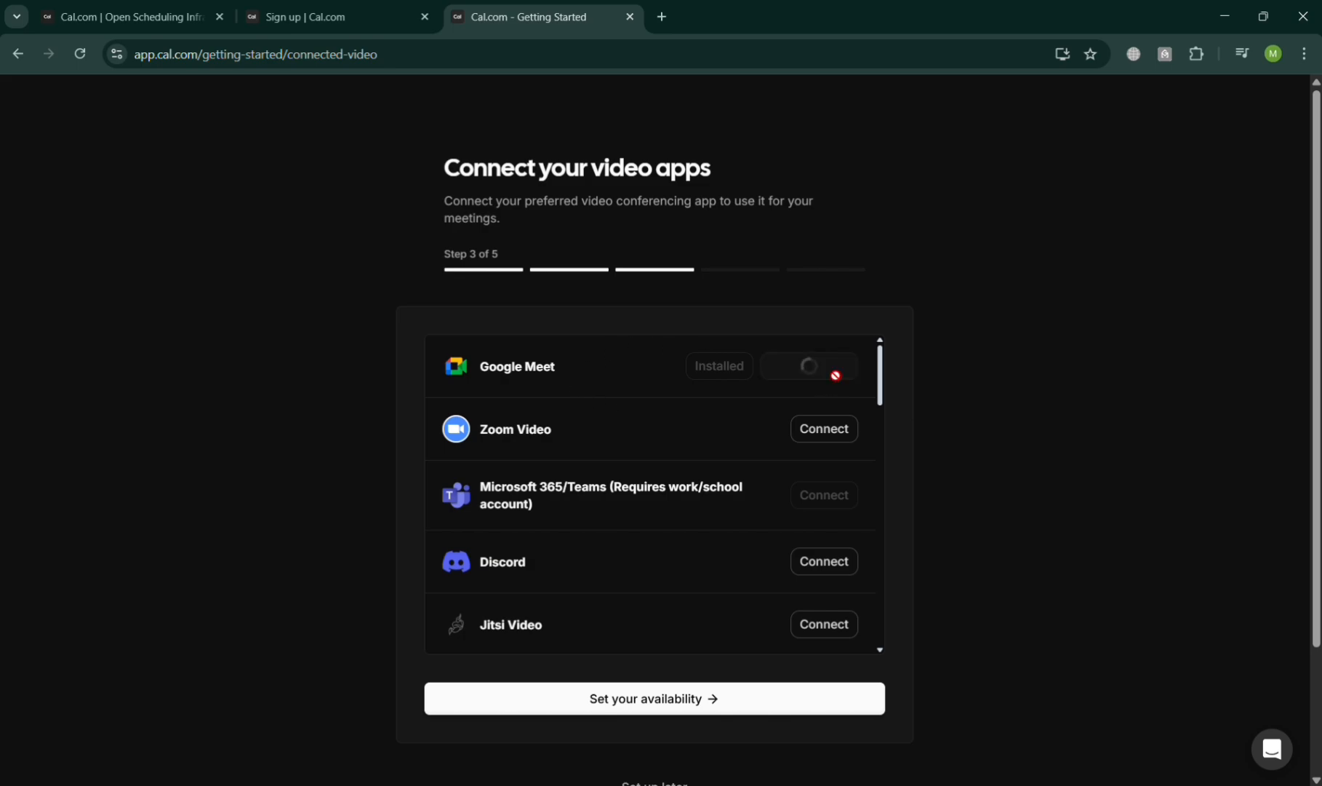
left_click(749, 714)
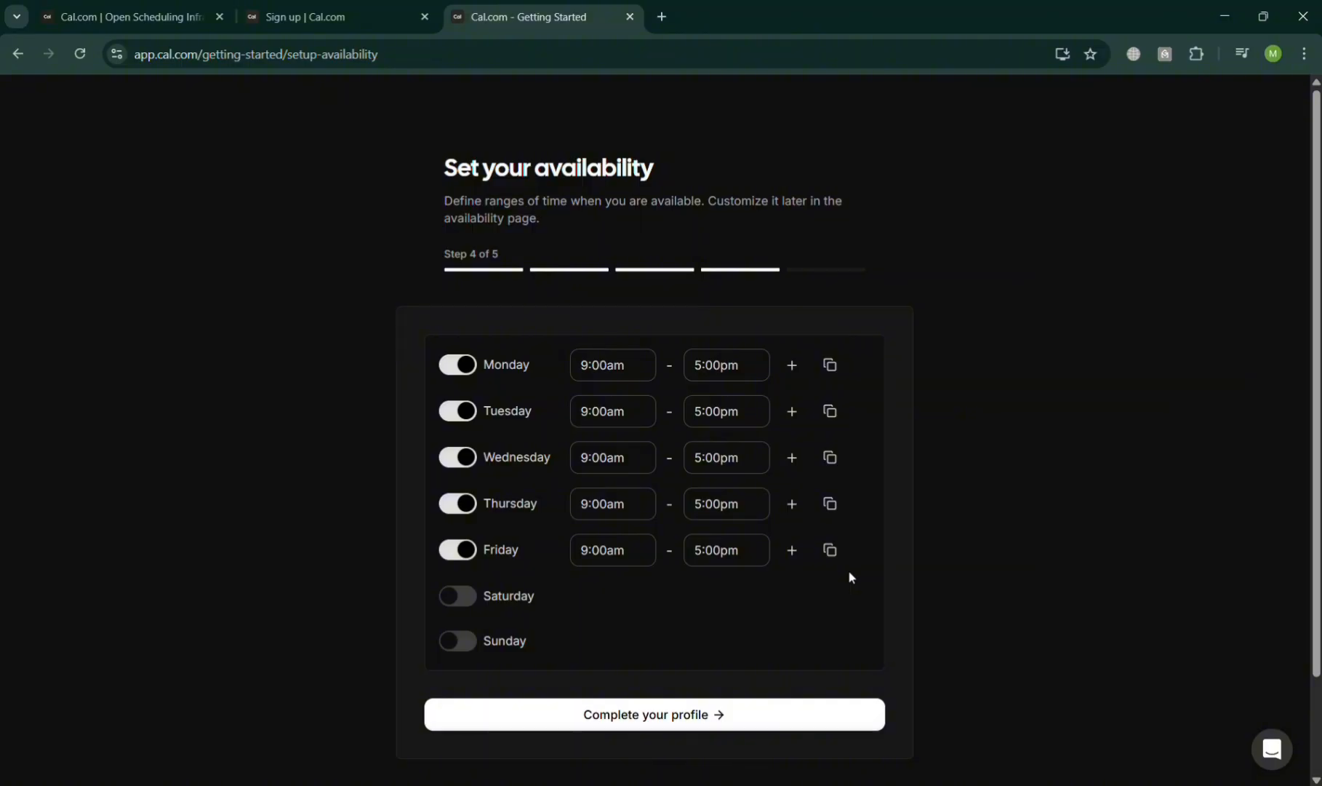
left_click(464, 597)
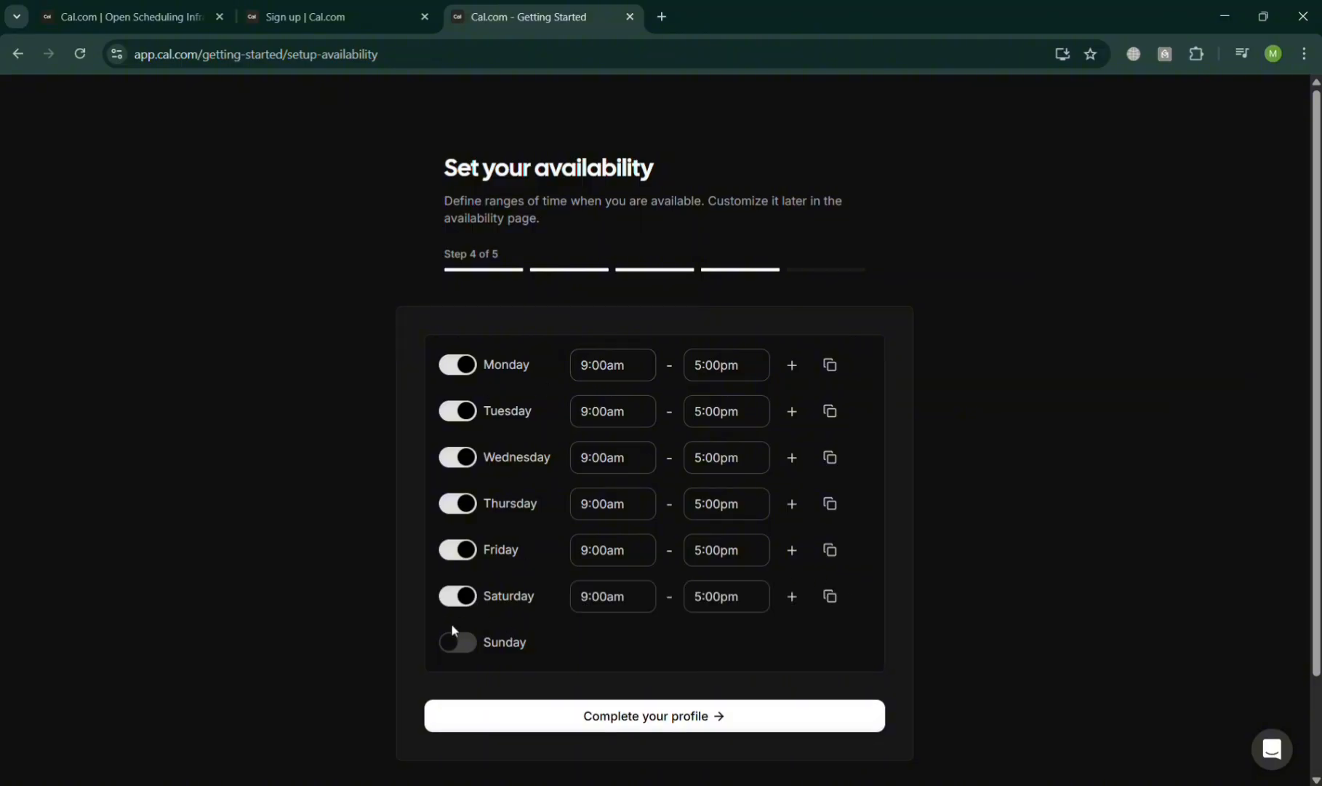
left_click(453, 641)
left_click(453, 643)
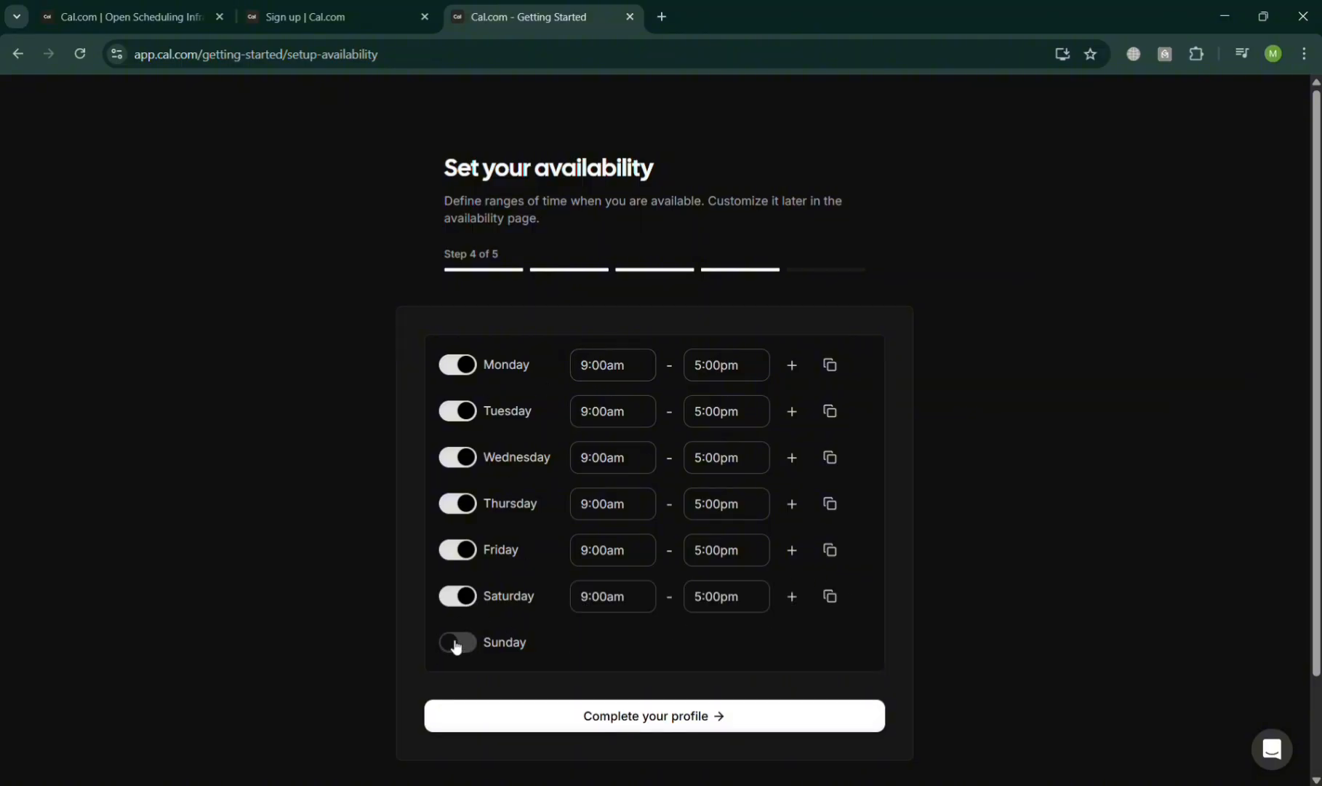
left_click(464, 598)
Set Monday's availability to 10:00am - 7:00pm.
left_click(607, 368)
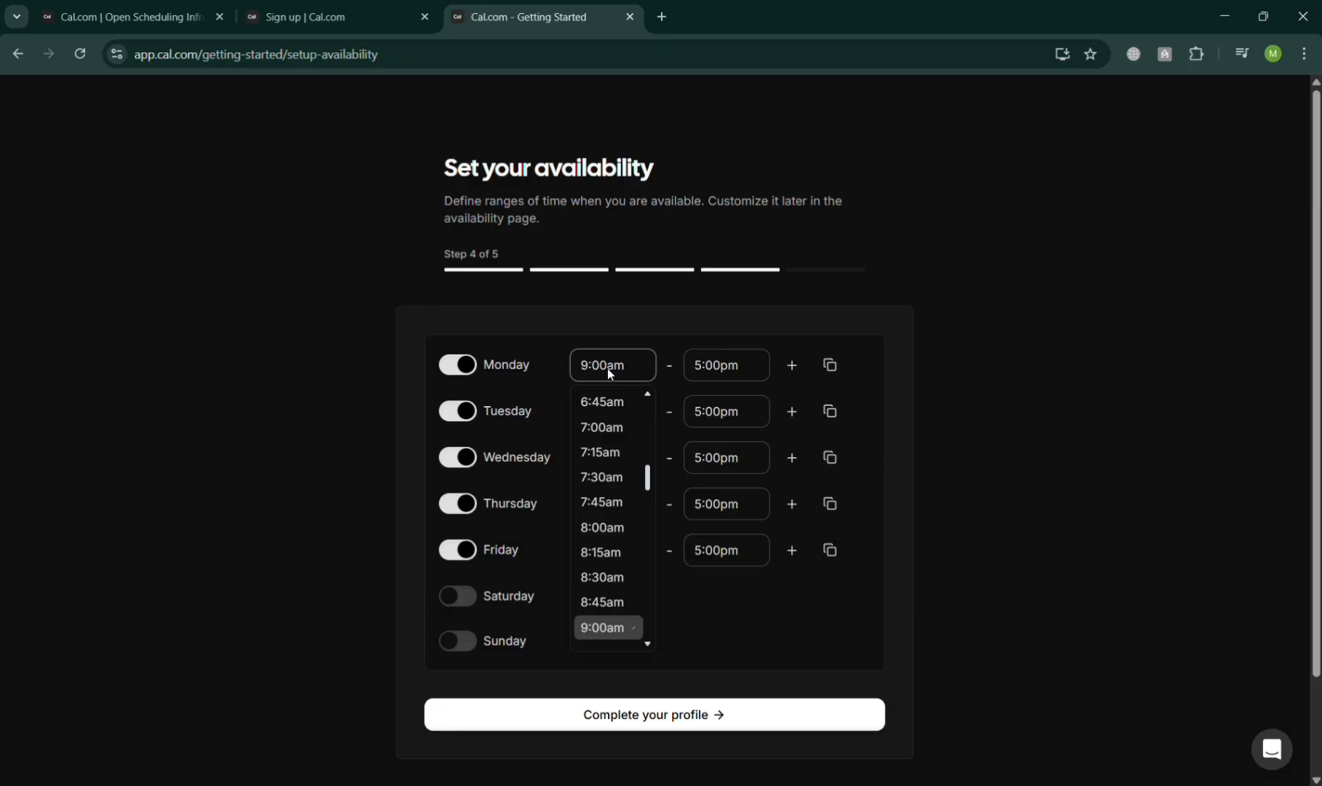
scroll(602, 558, "down", 6)
scroll(603, 555, "up", 2)
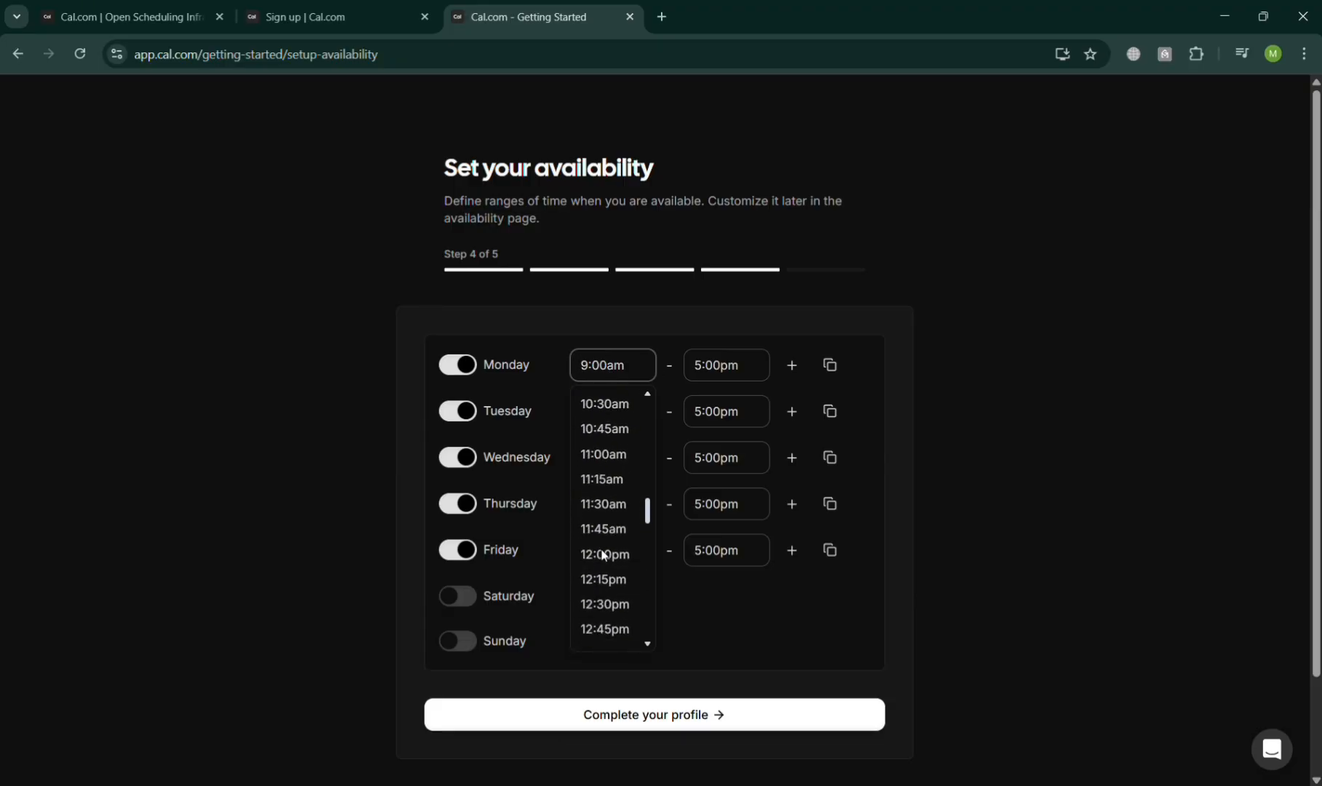
left_click(610, 470)
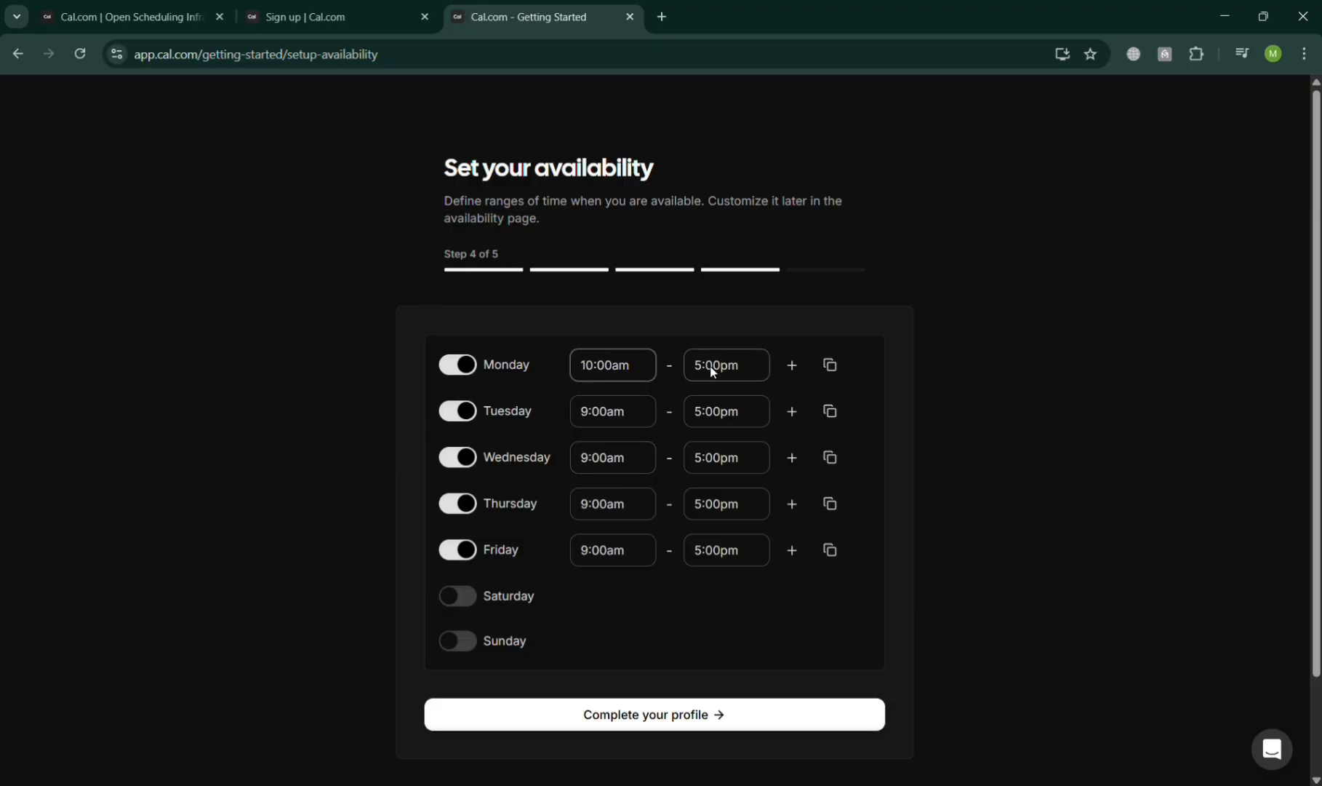
left_click(713, 370)
scroll(716, 536, "down", 3)
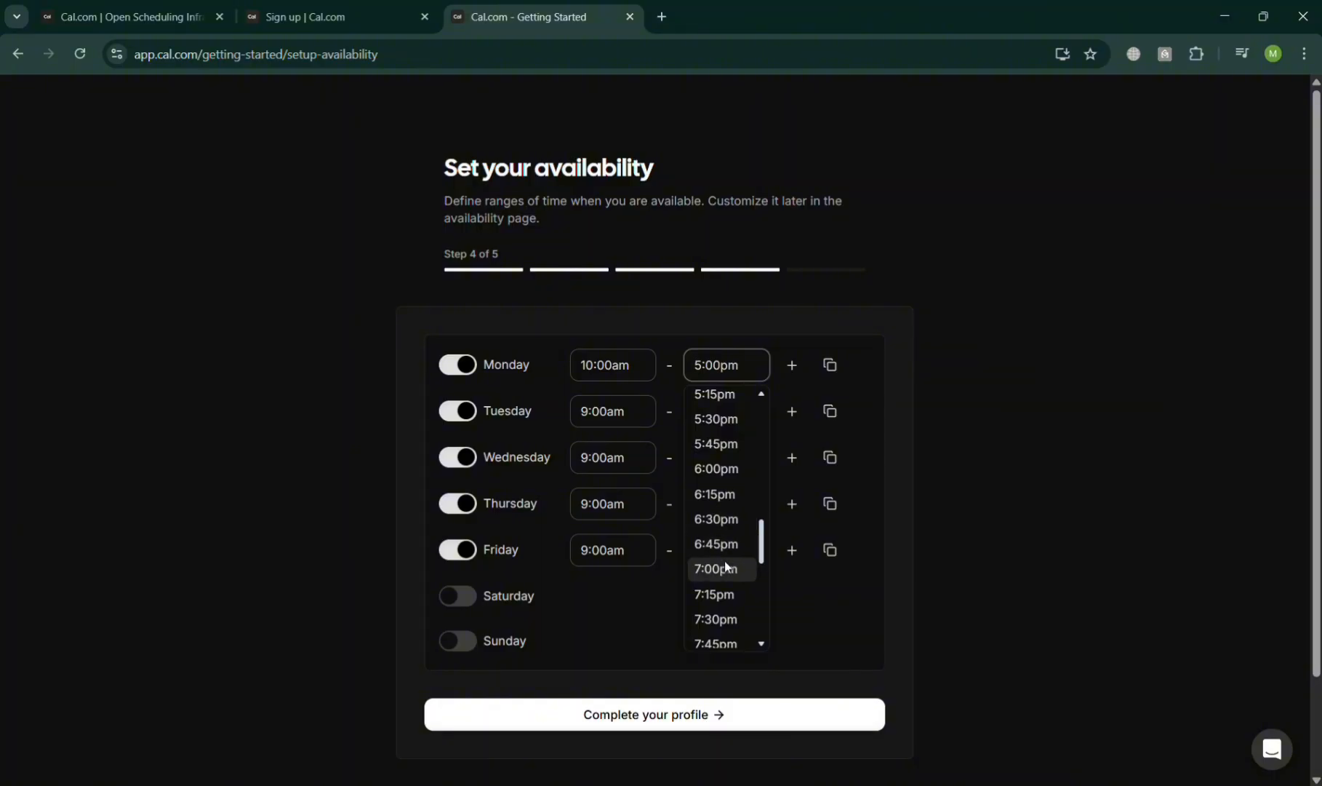
left_click(724, 567)
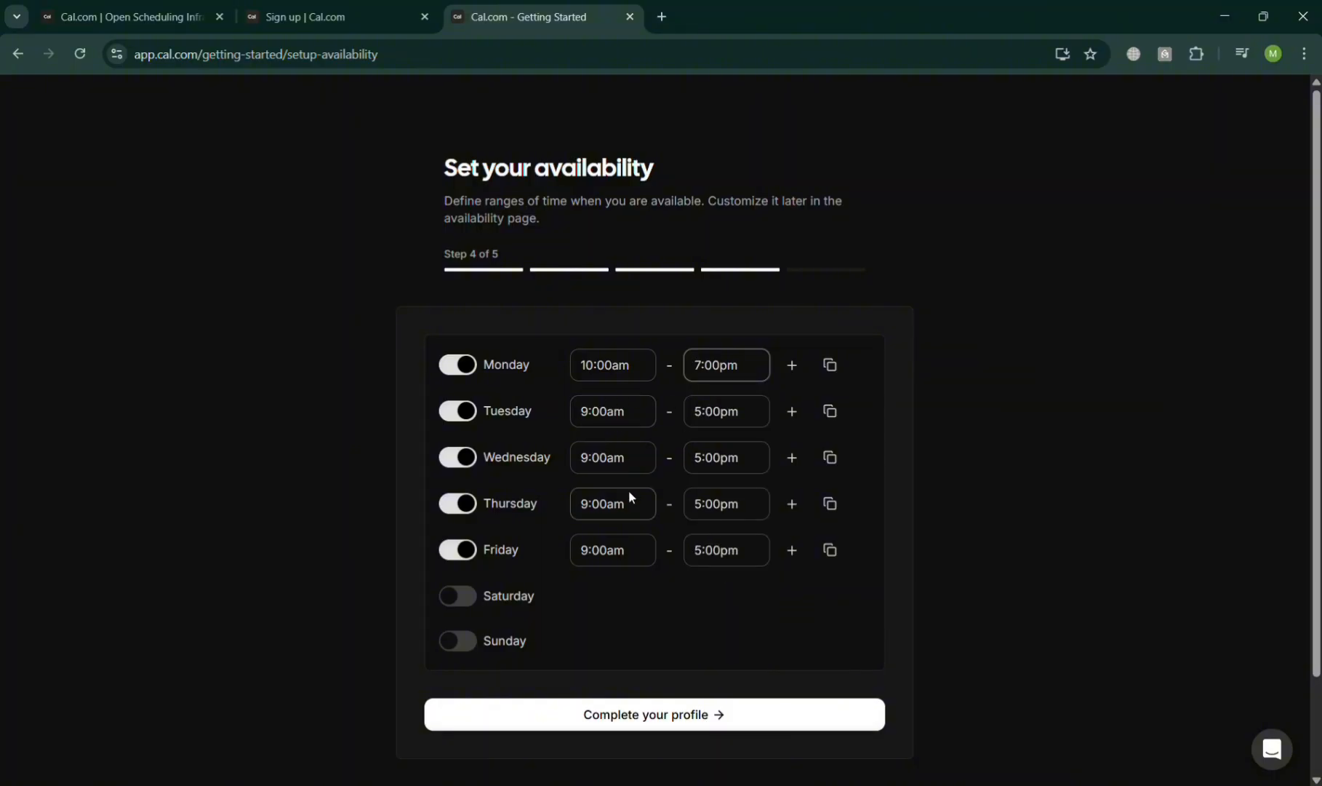
Set Wednesday's availability to 10:00am - 7:00pm and continue to completing the profile.
left_click(622, 457)
scroll(608, 667, "down", 3)
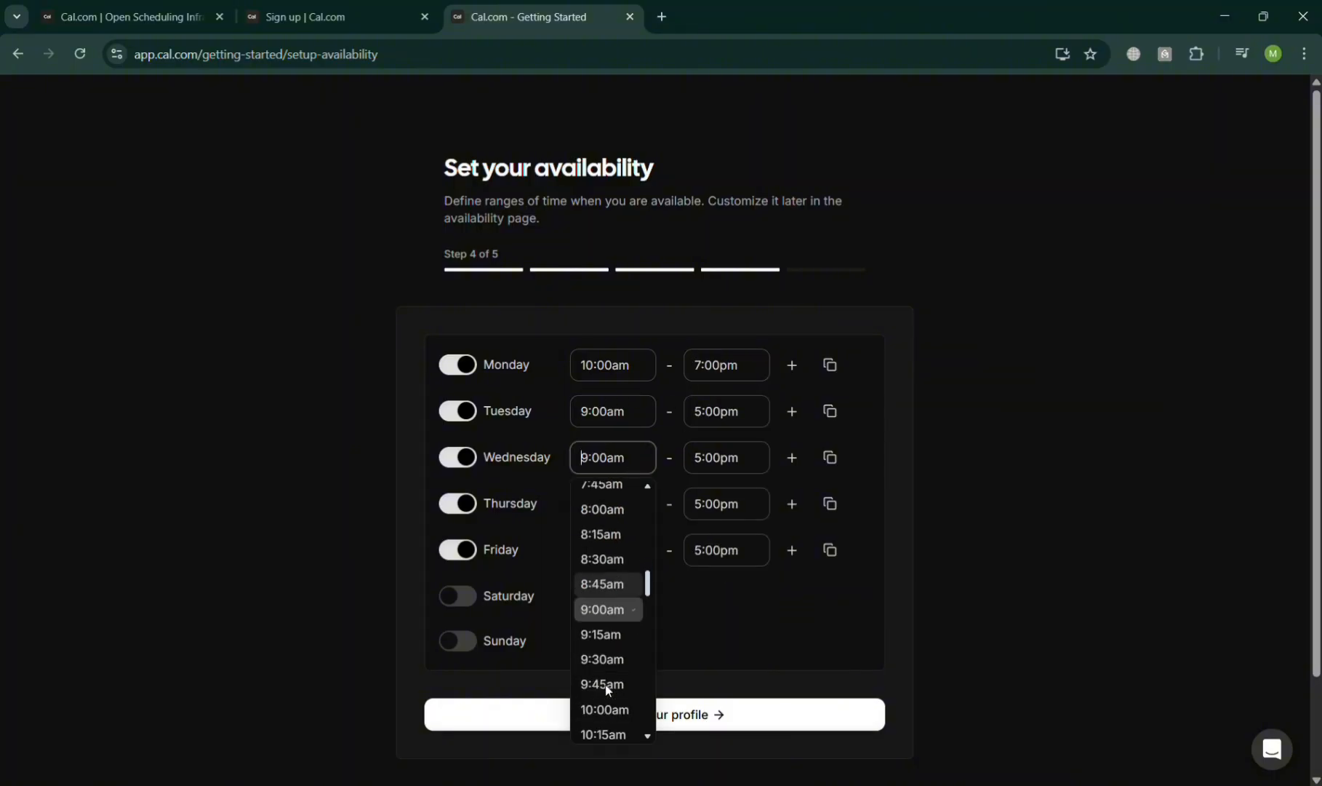
left_click(618, 648)
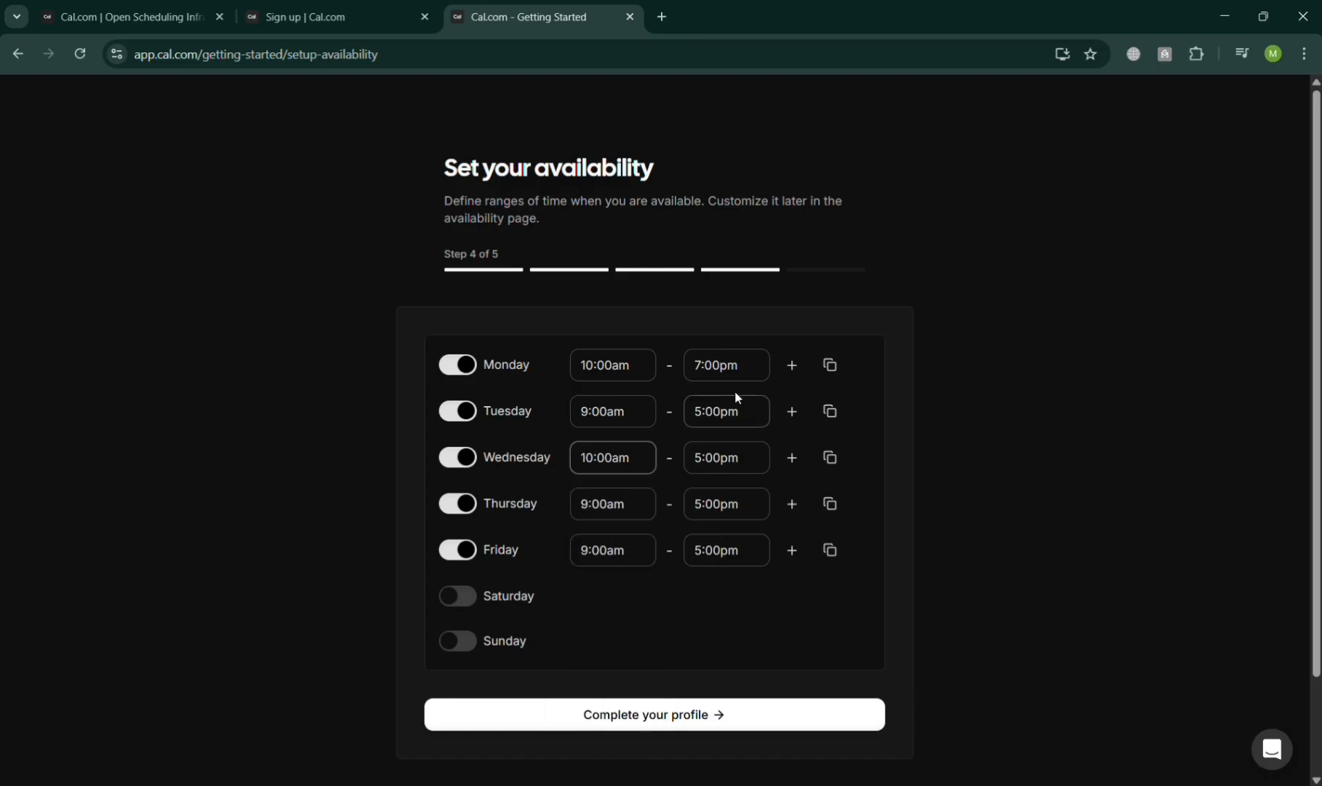
left_click(731, 463)
scroll(721, 644, "down", 3)
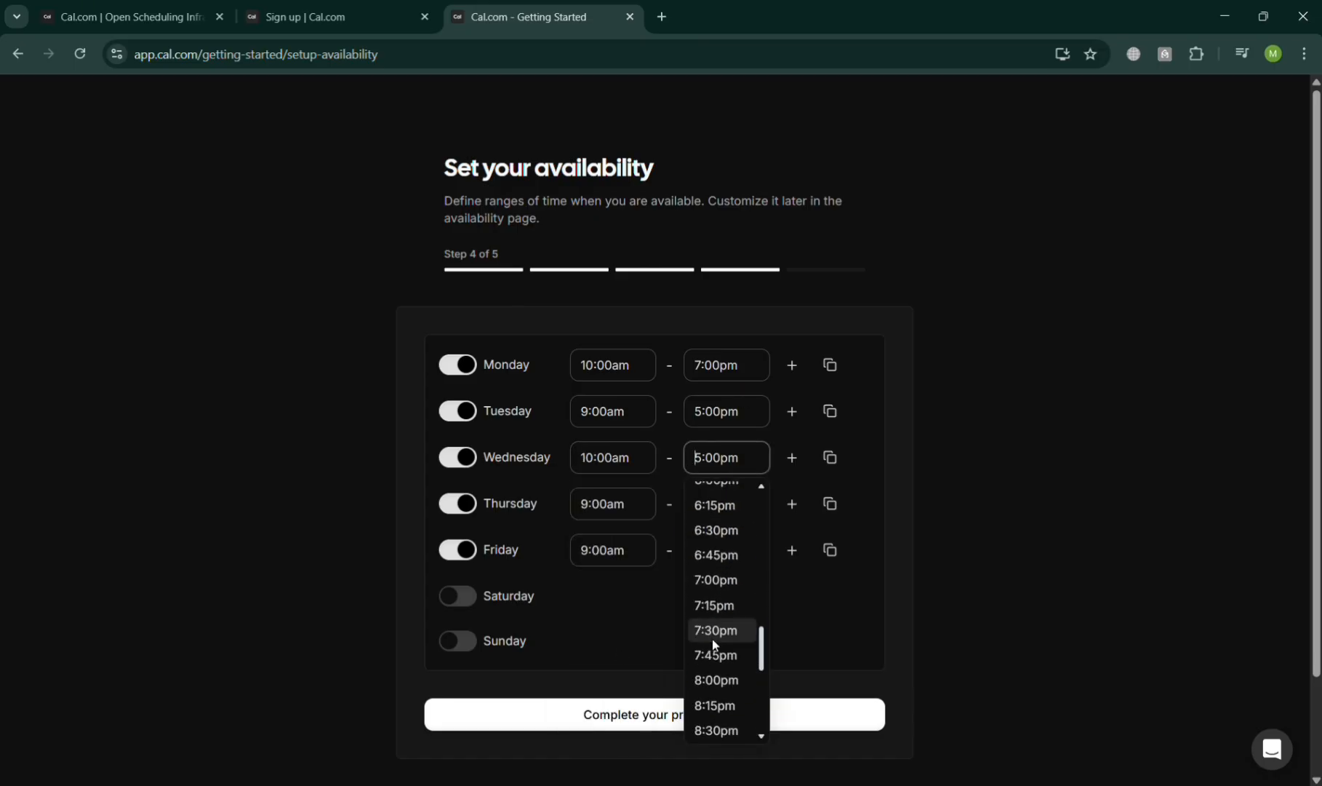
left_click(720, 576)
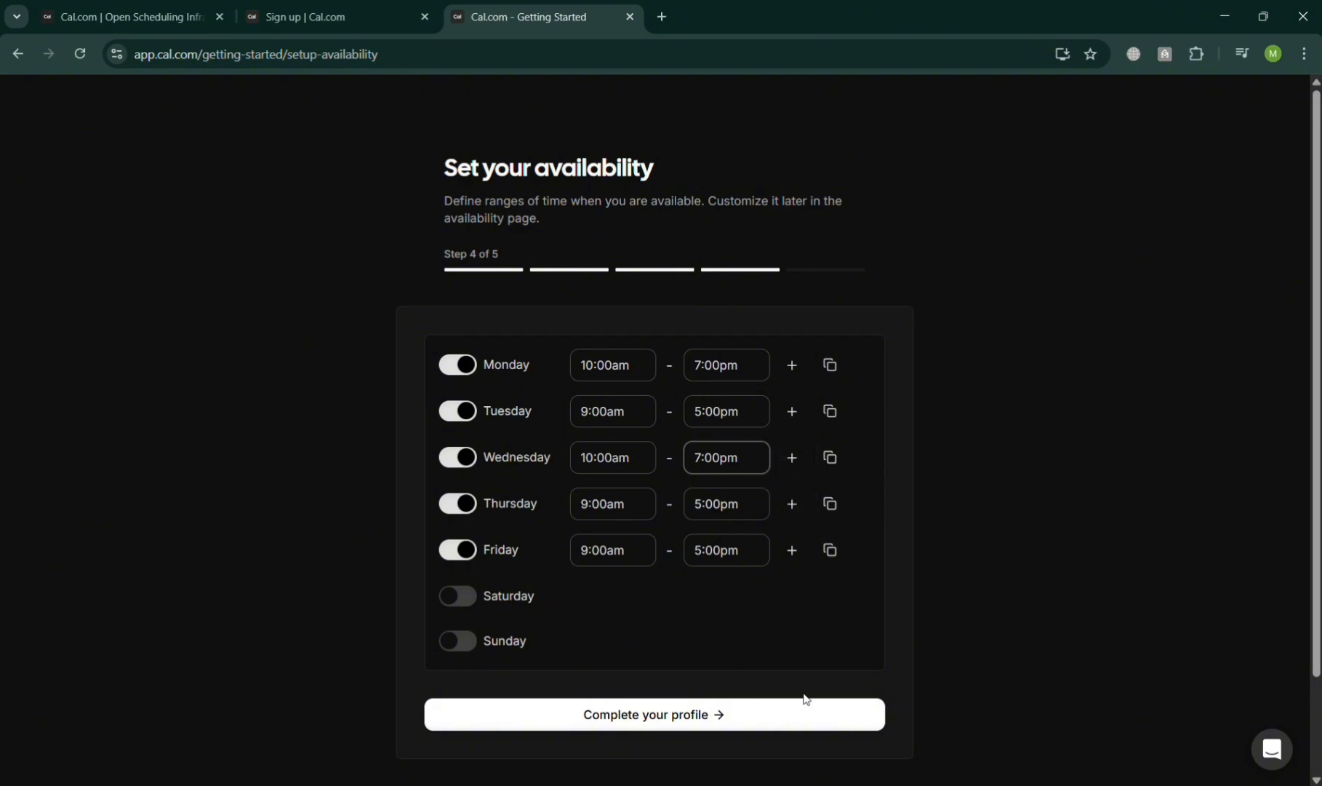
left_click(791, 717)
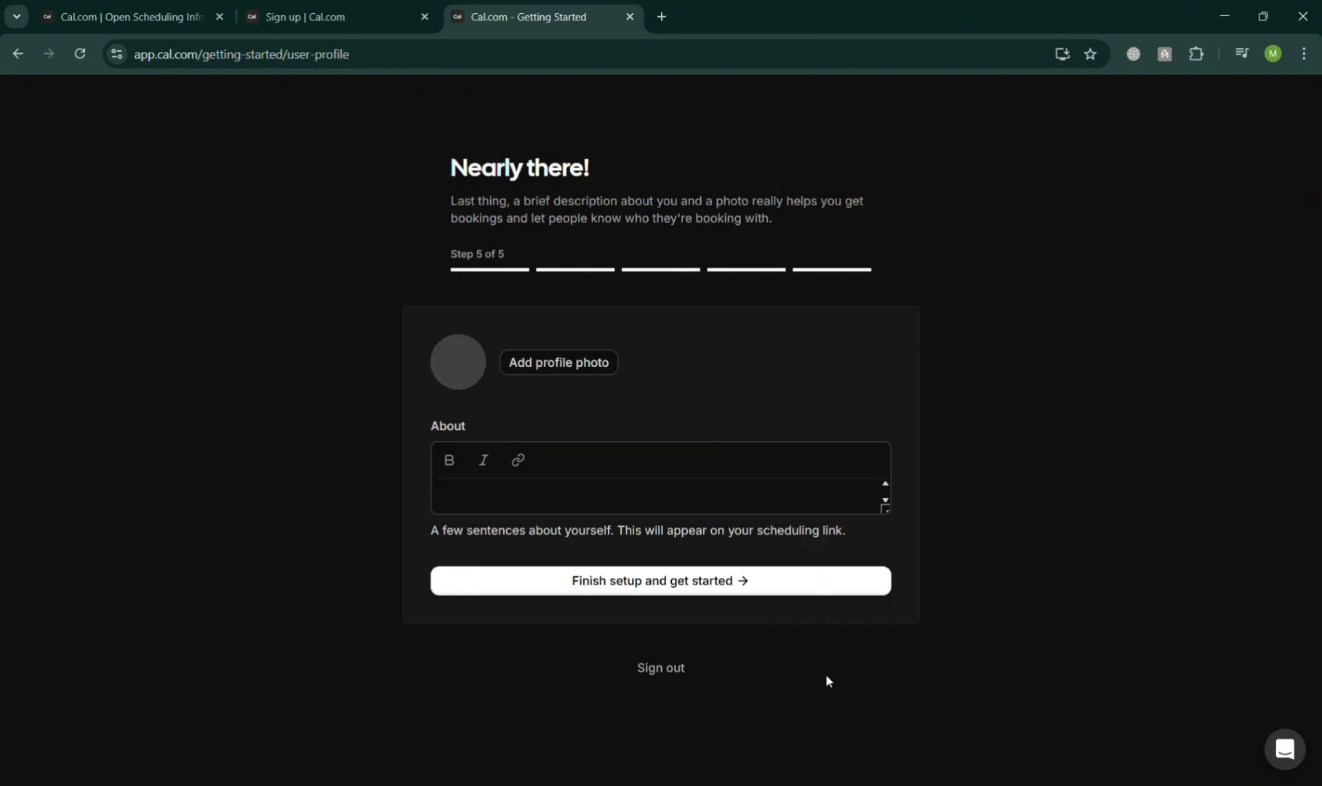
Upload the picture of the pumpkin-headed figure on an orange background as the profile photo and save it.
left_click(519, 364)
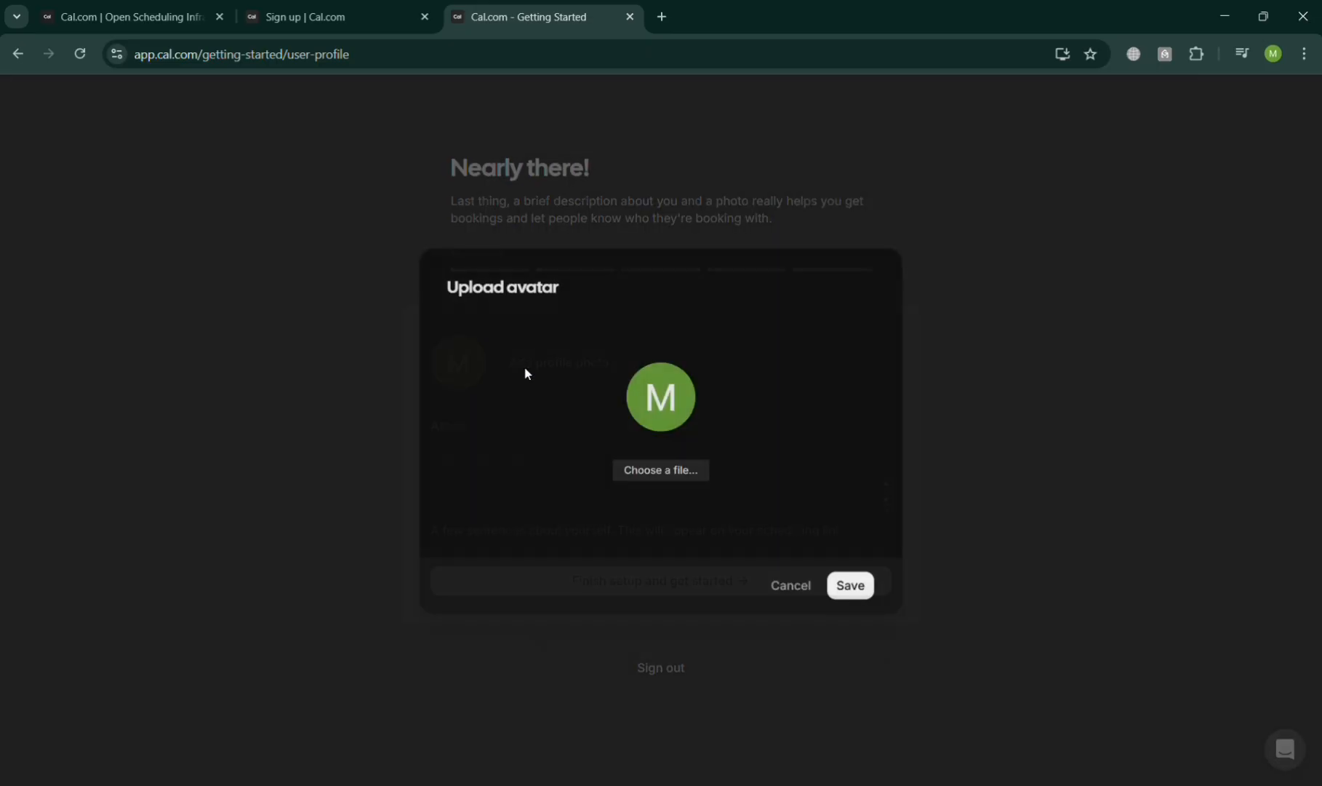
left_click(667, 477)
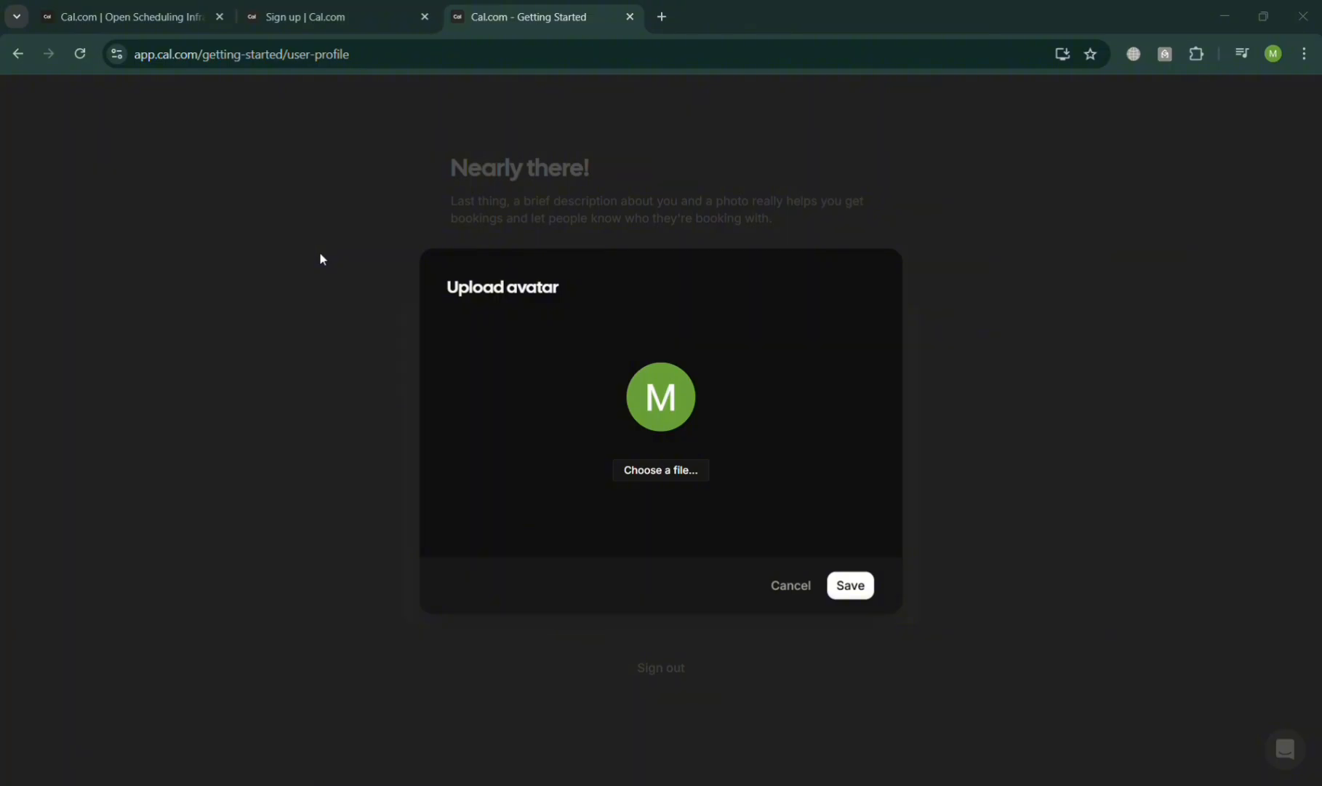
double_click(394, 174)
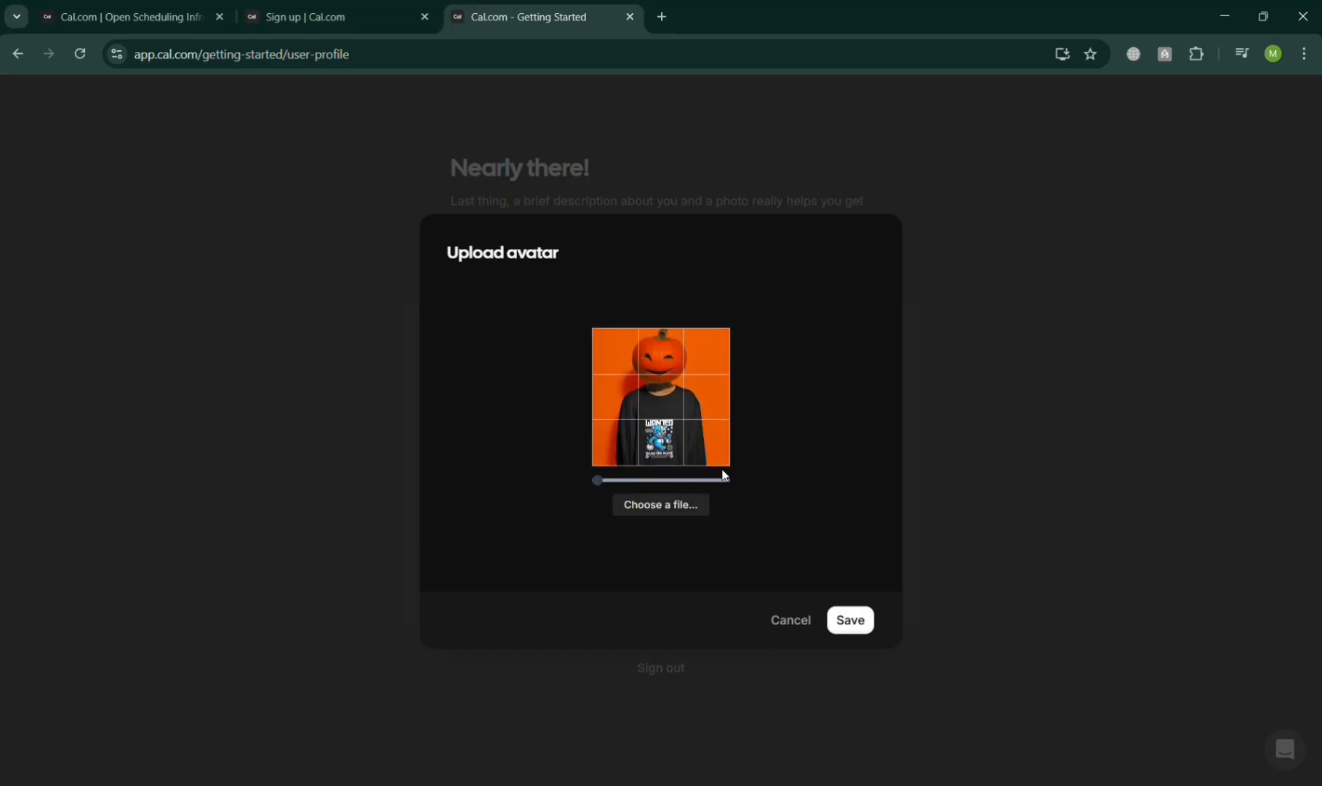
left_click(853, 619)
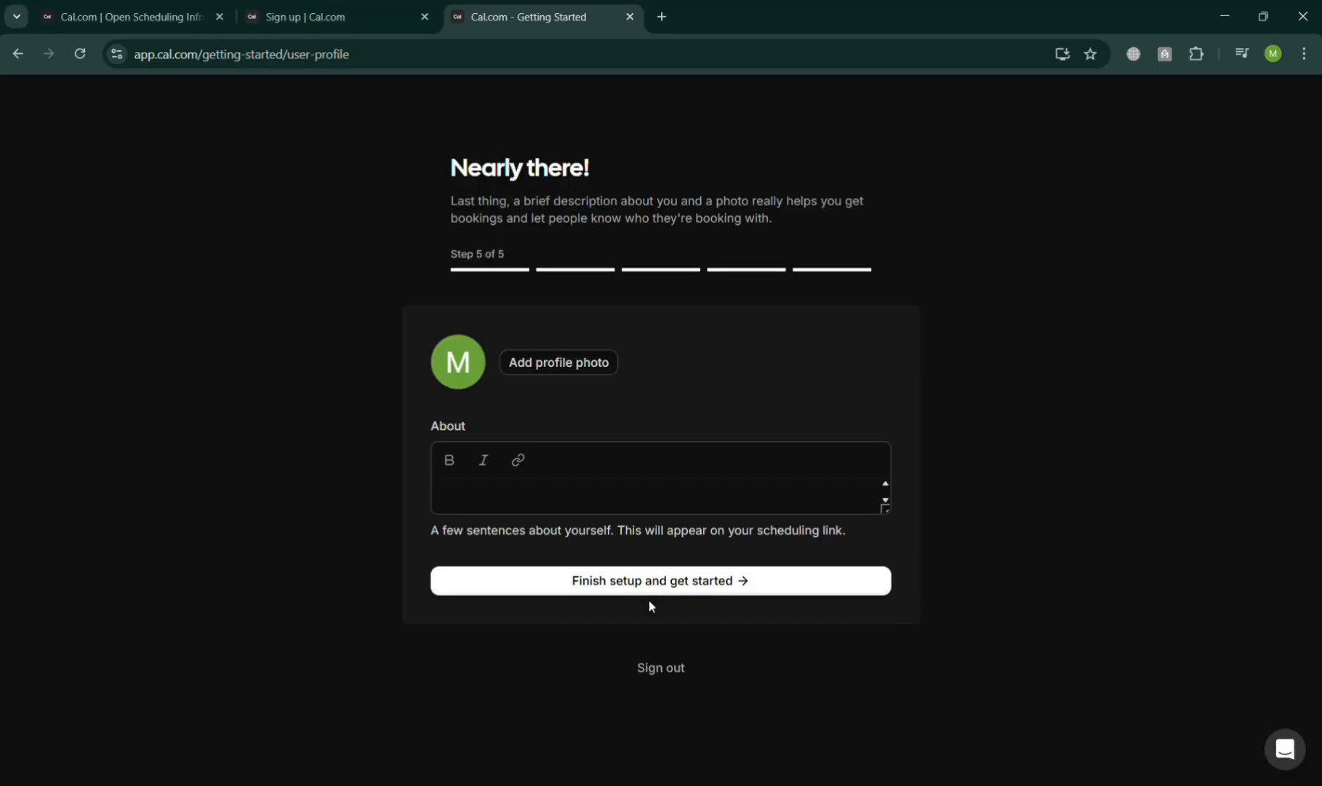
Enter "Schedule your Appointment Now!!!" as the profile's About text and finish the onboarding setup.
left_click(597, 582)
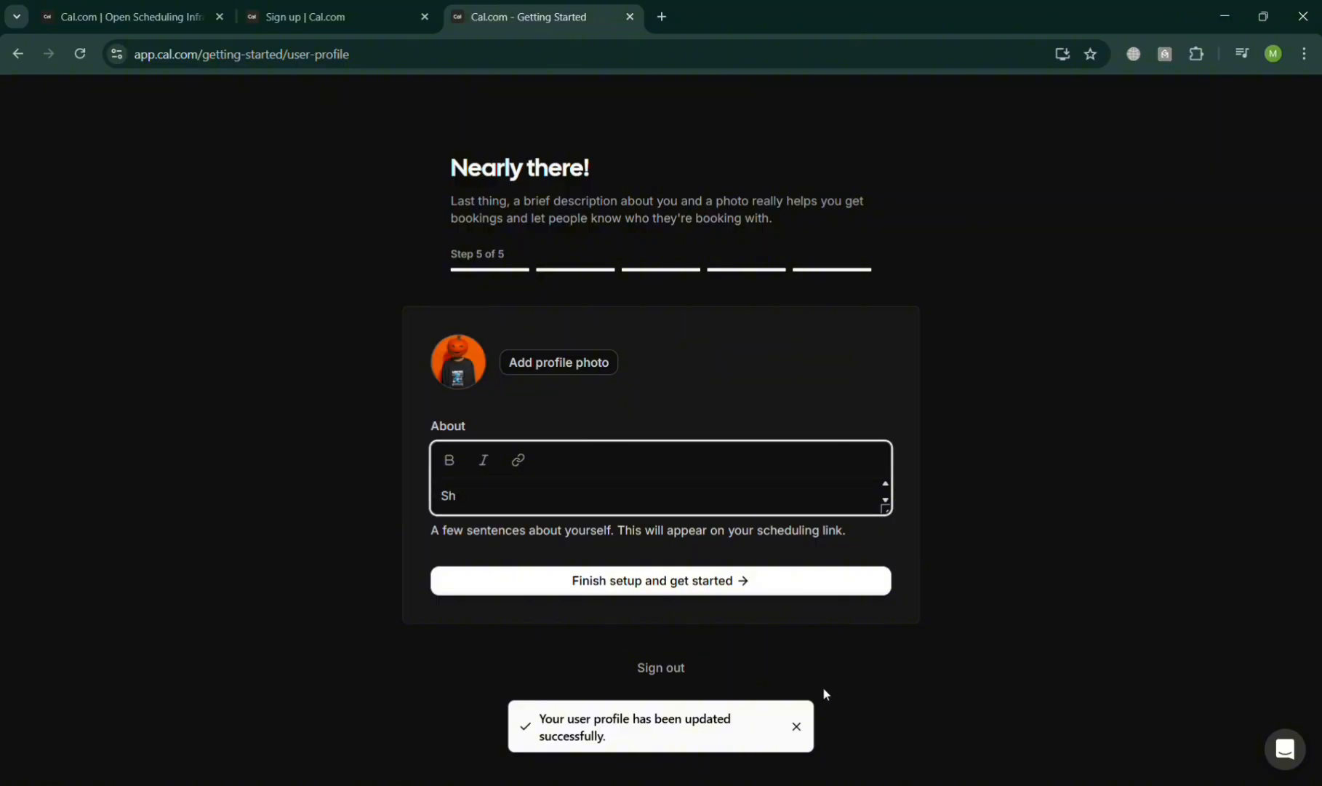
type("Sh")
key("BackSpace")
type("chedu")
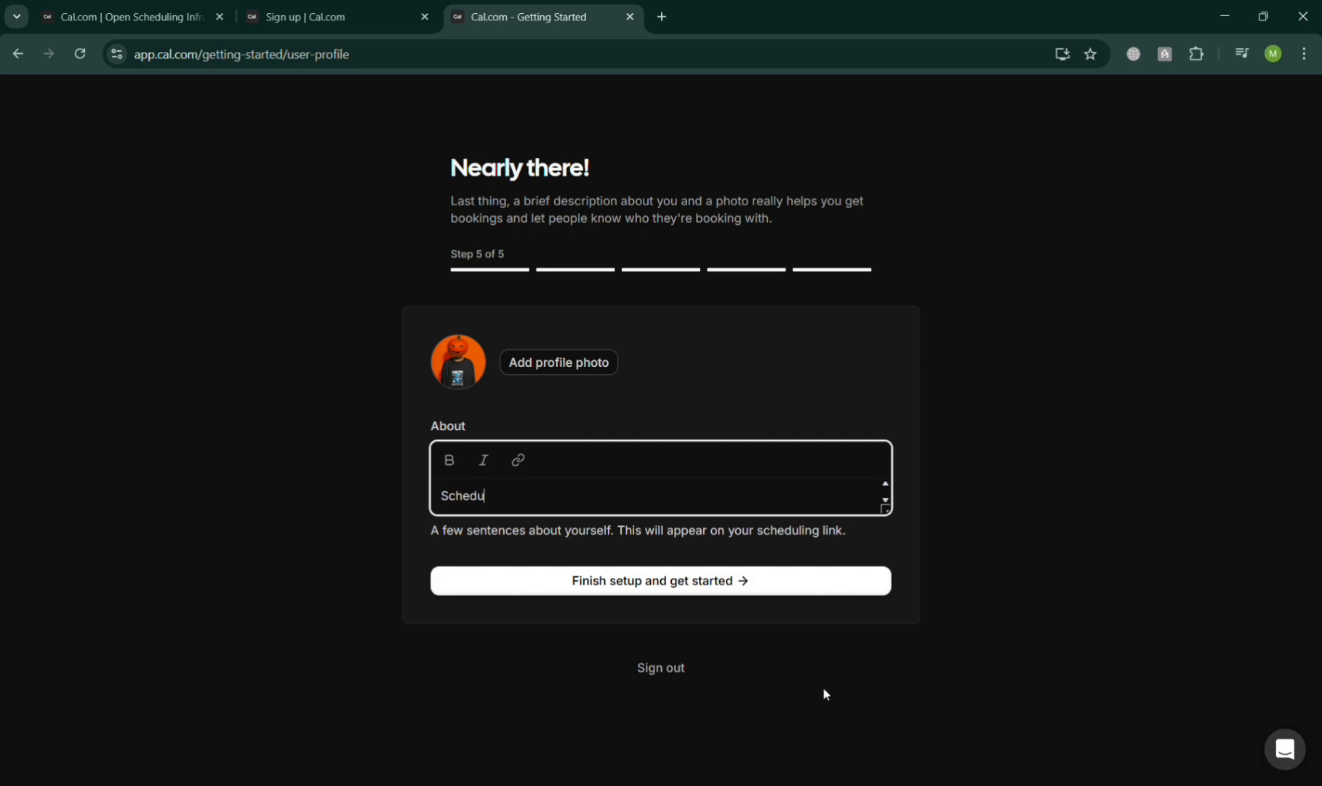
type("le yopu")
type("ointment Now!!!")
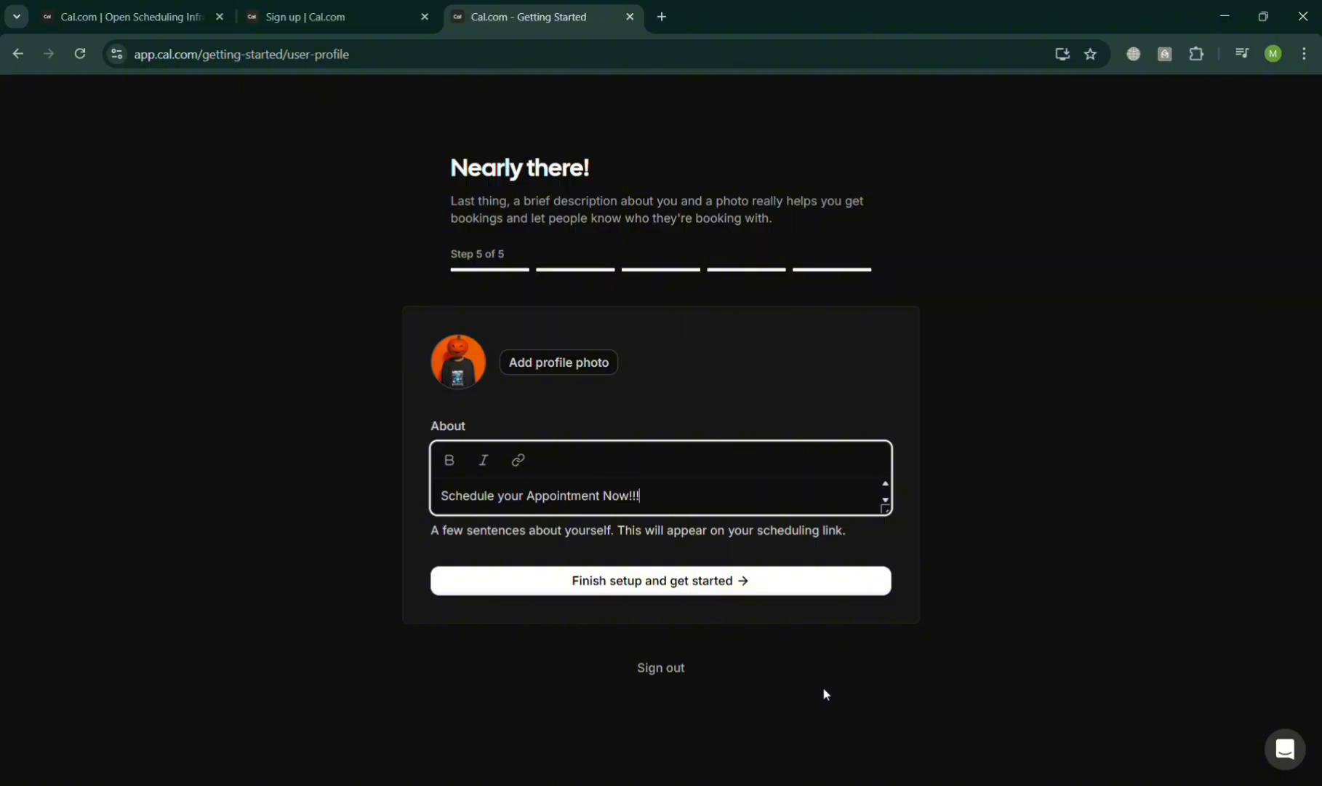
left_click(837, 593)
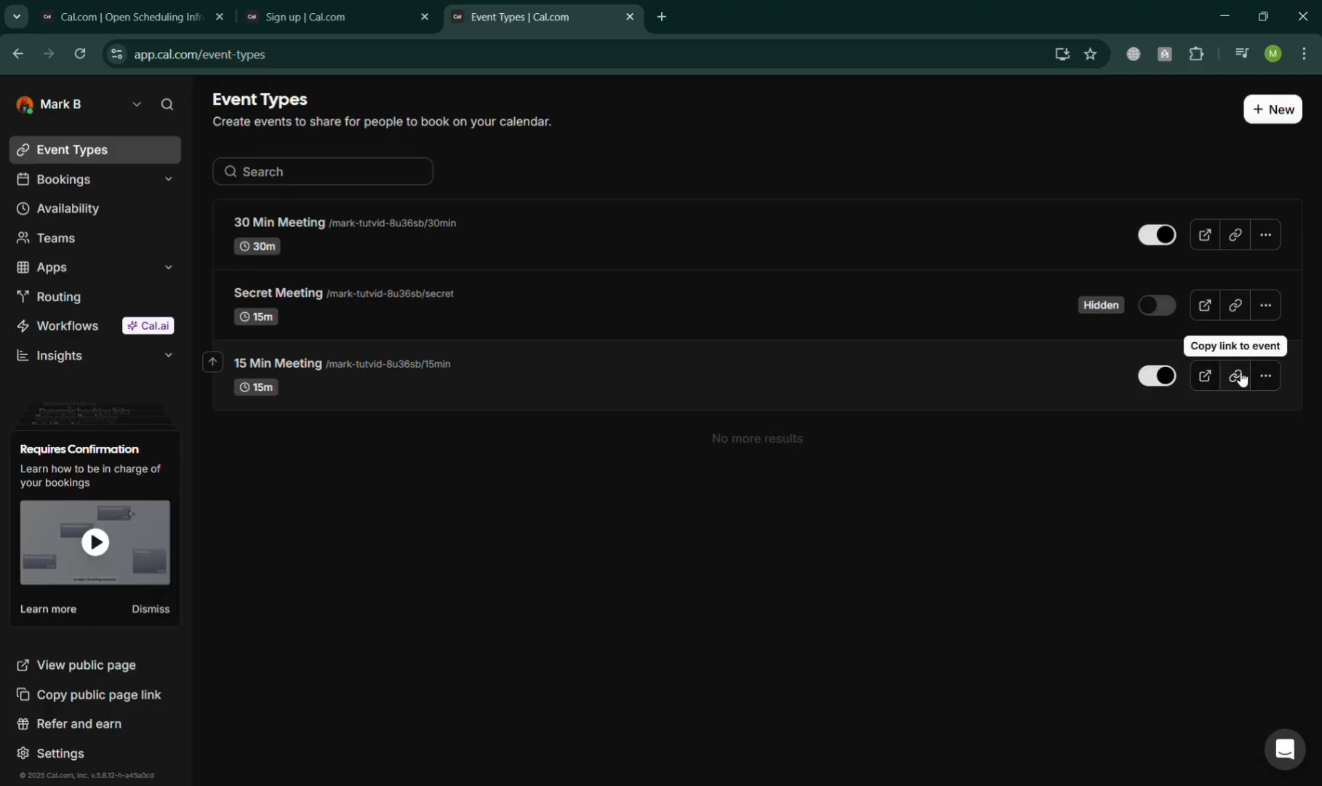
Preview the public booking page of the 15 Min Meeting and delete that event type.
left_click(1204, 377)
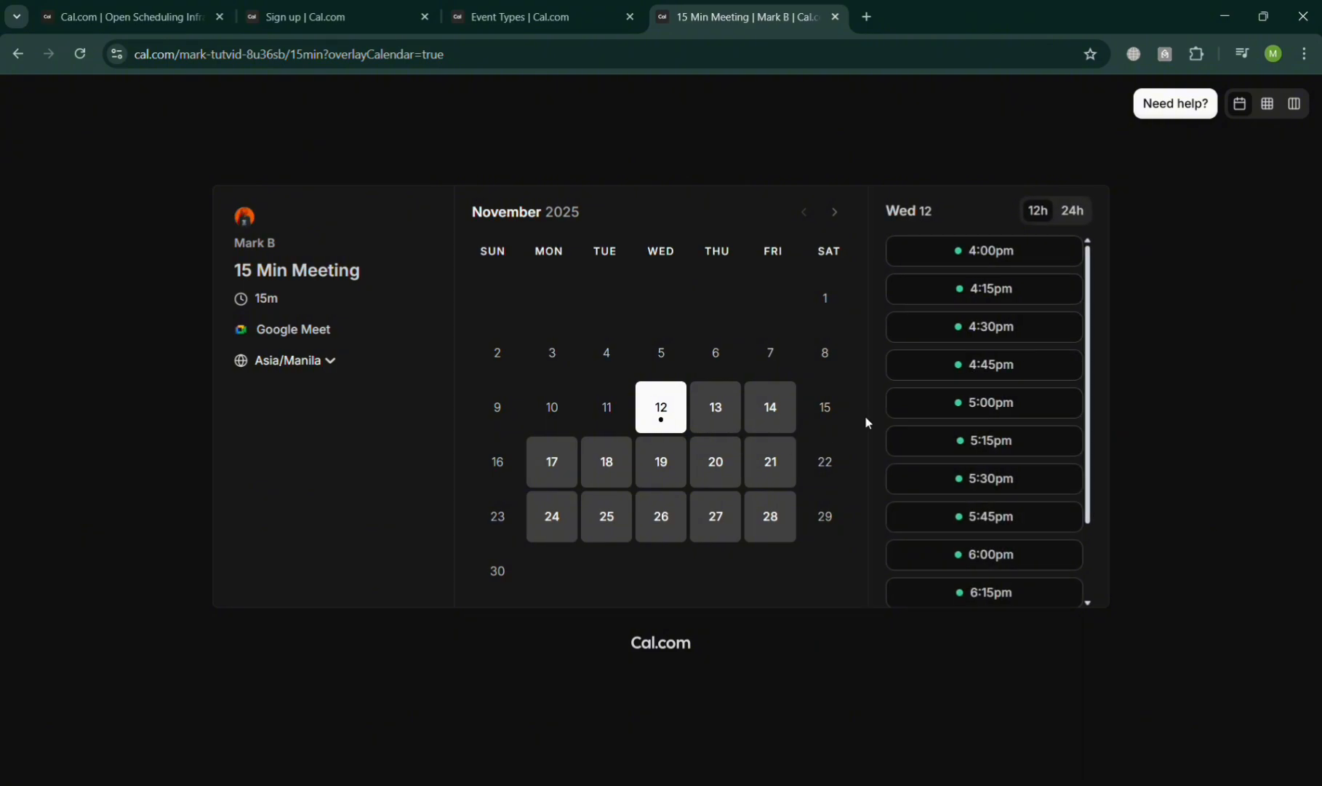
left_click(836, 16)
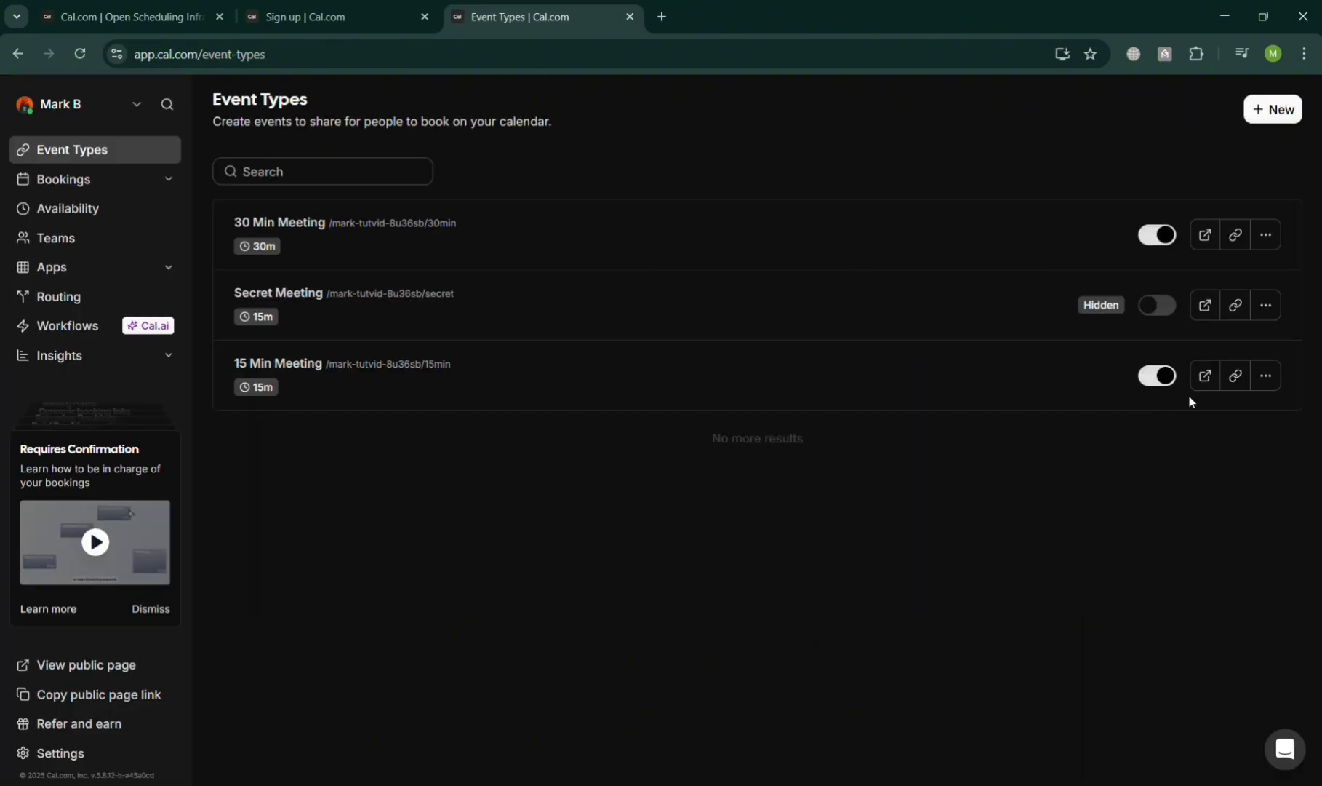
left_click(1269, 377)
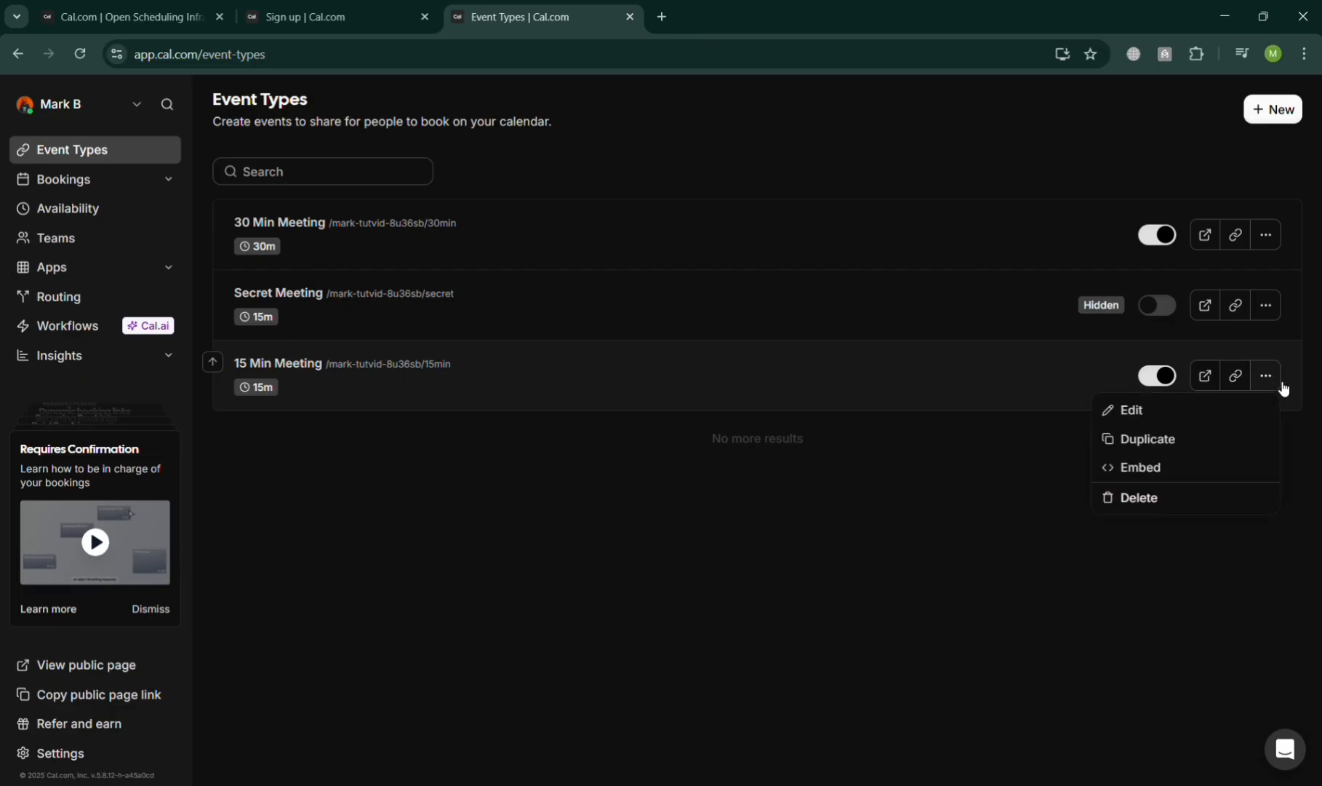
left_click(1181, 497)
left_click(820, 488)
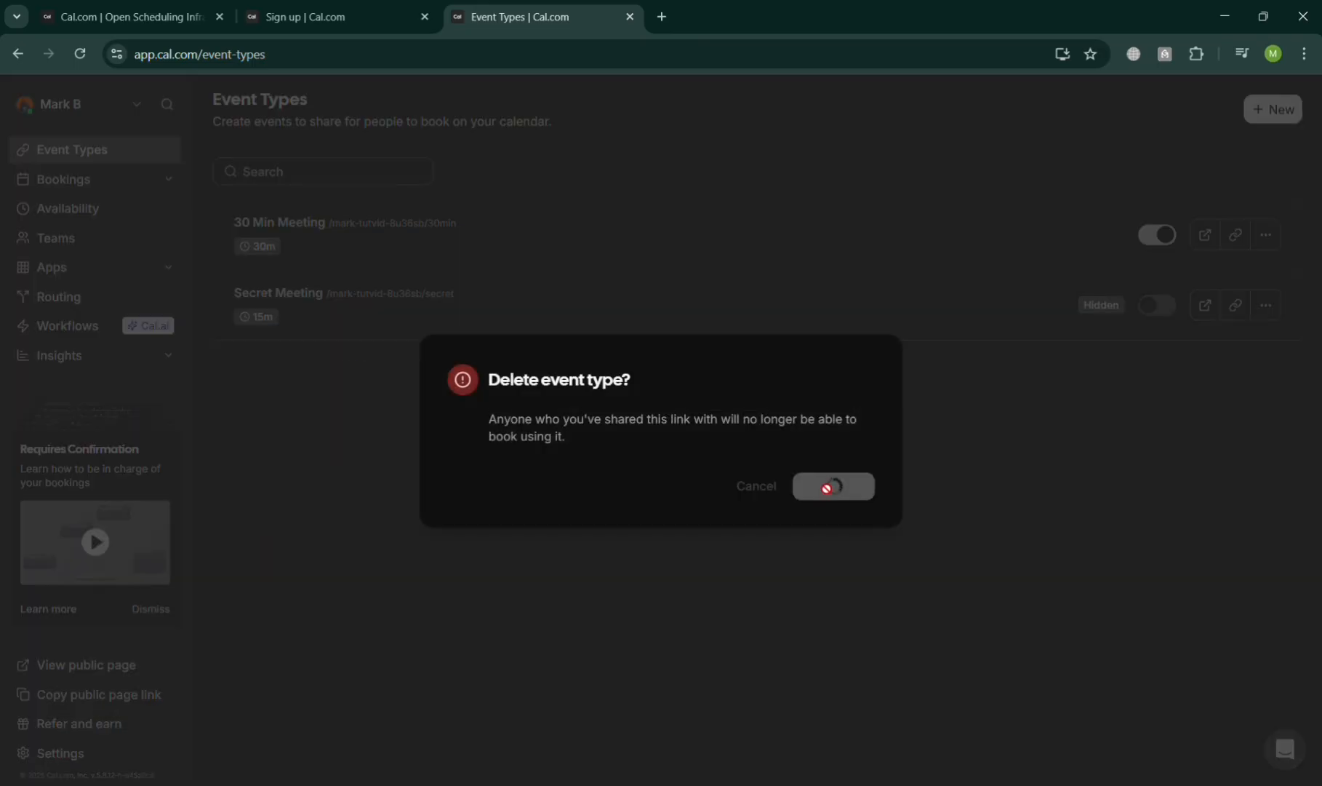
Delete the 30 Min Meeting event type.
left_click(1266, 234)
left_click(1220, 354)
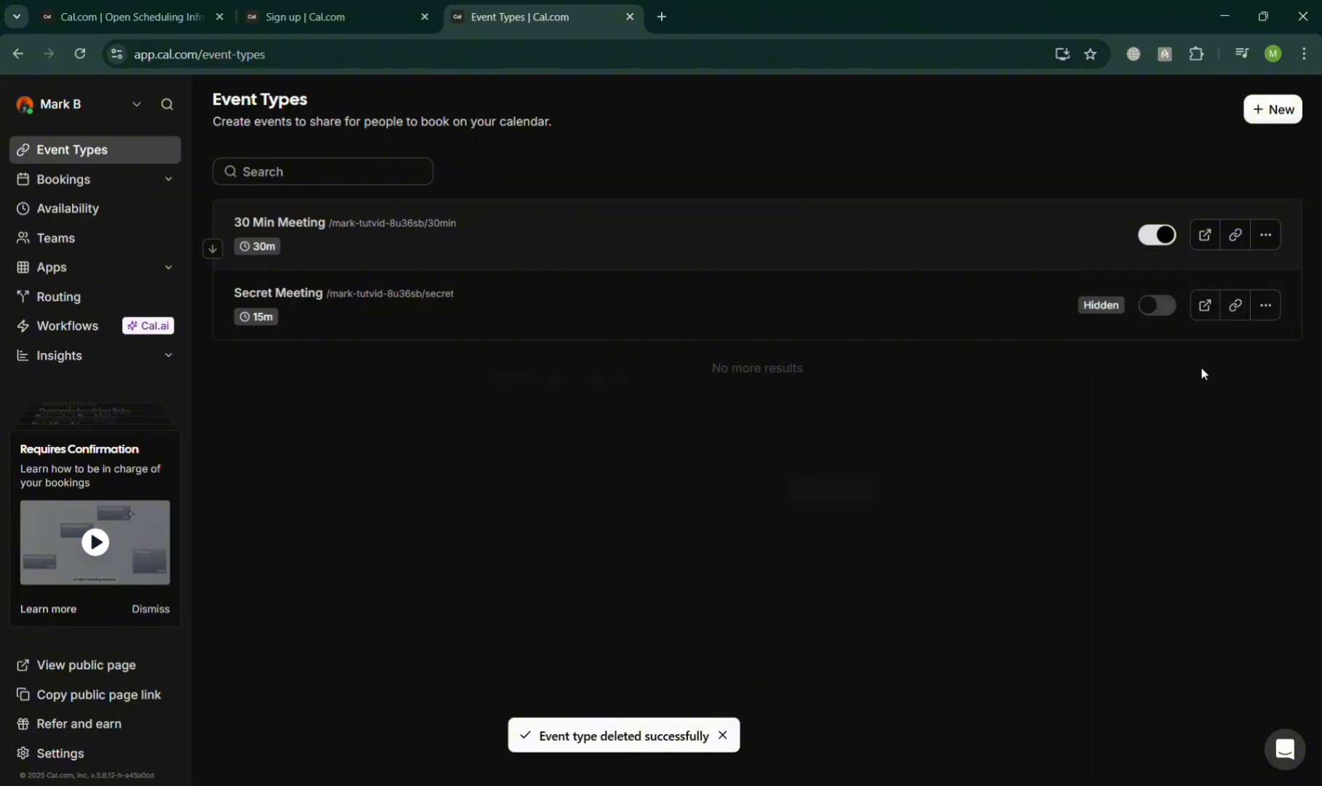
left_click(847, 491)
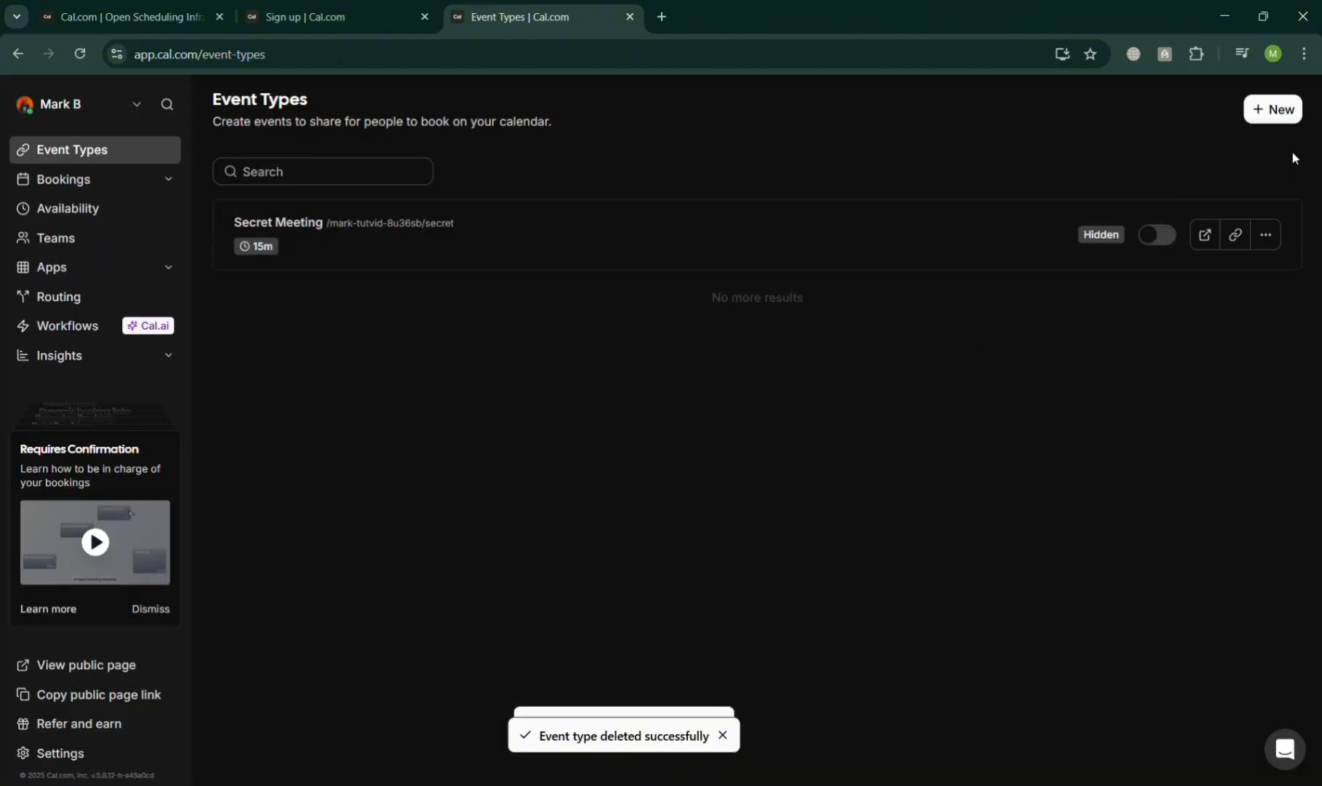
Create a 20-minute event type titled "Book Chat" with the description "A quick meeting regarding our Services".
left_click(1300, 120)
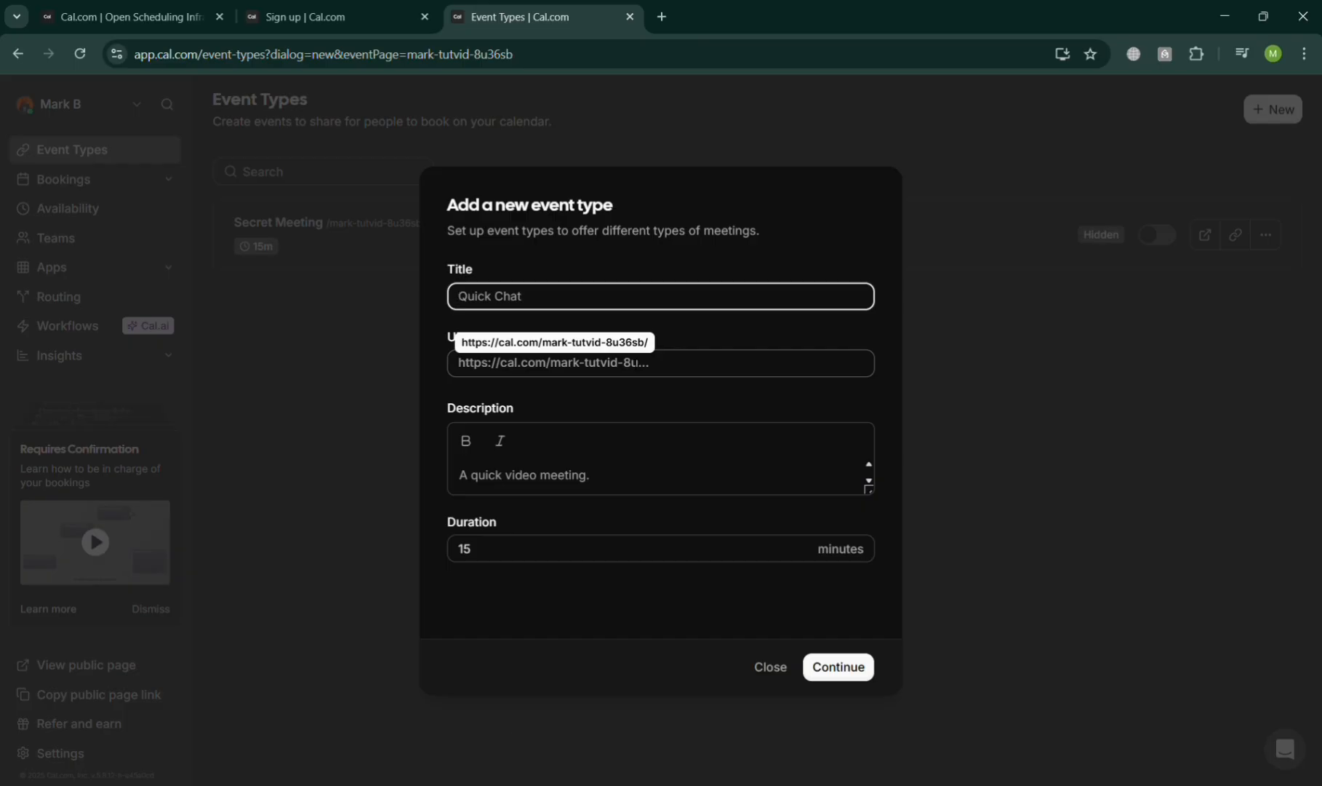
type("Book Chat")
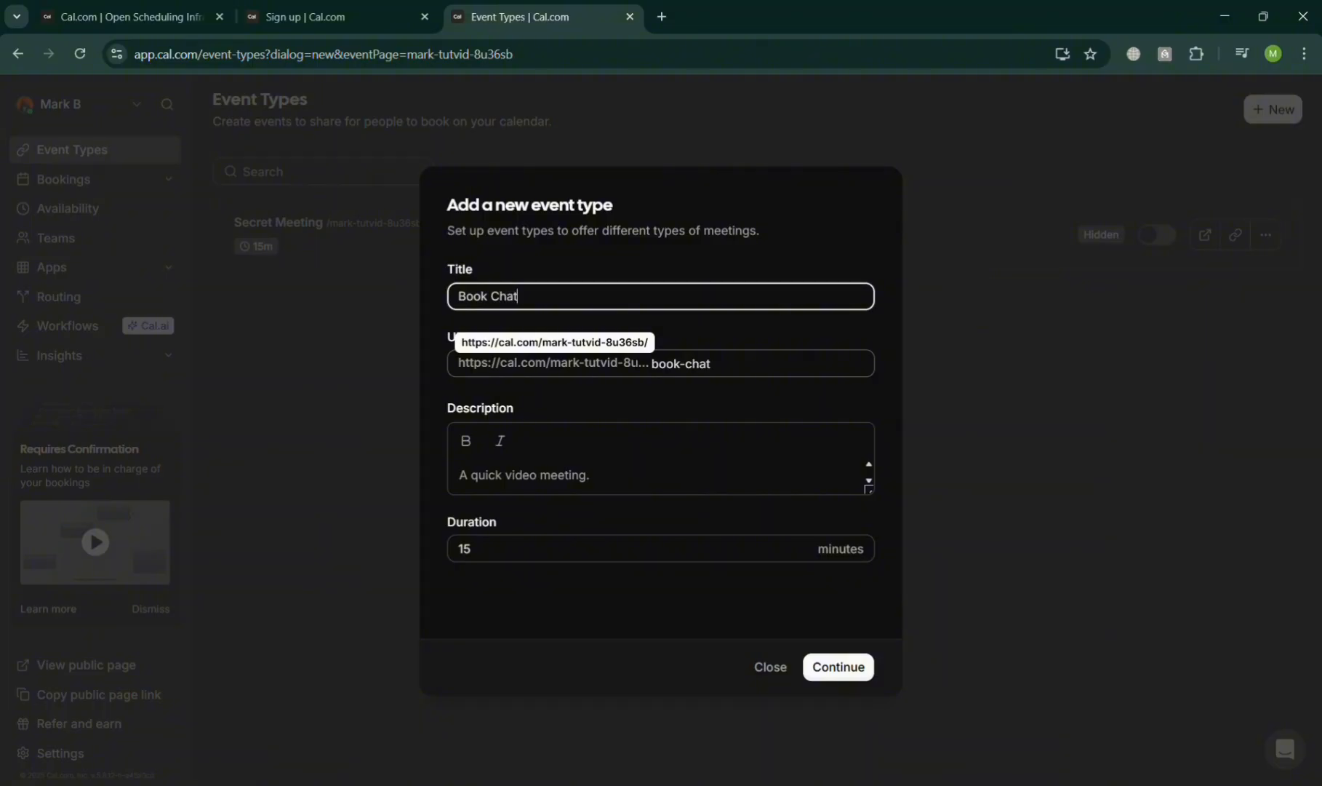
left_click(677, 455)
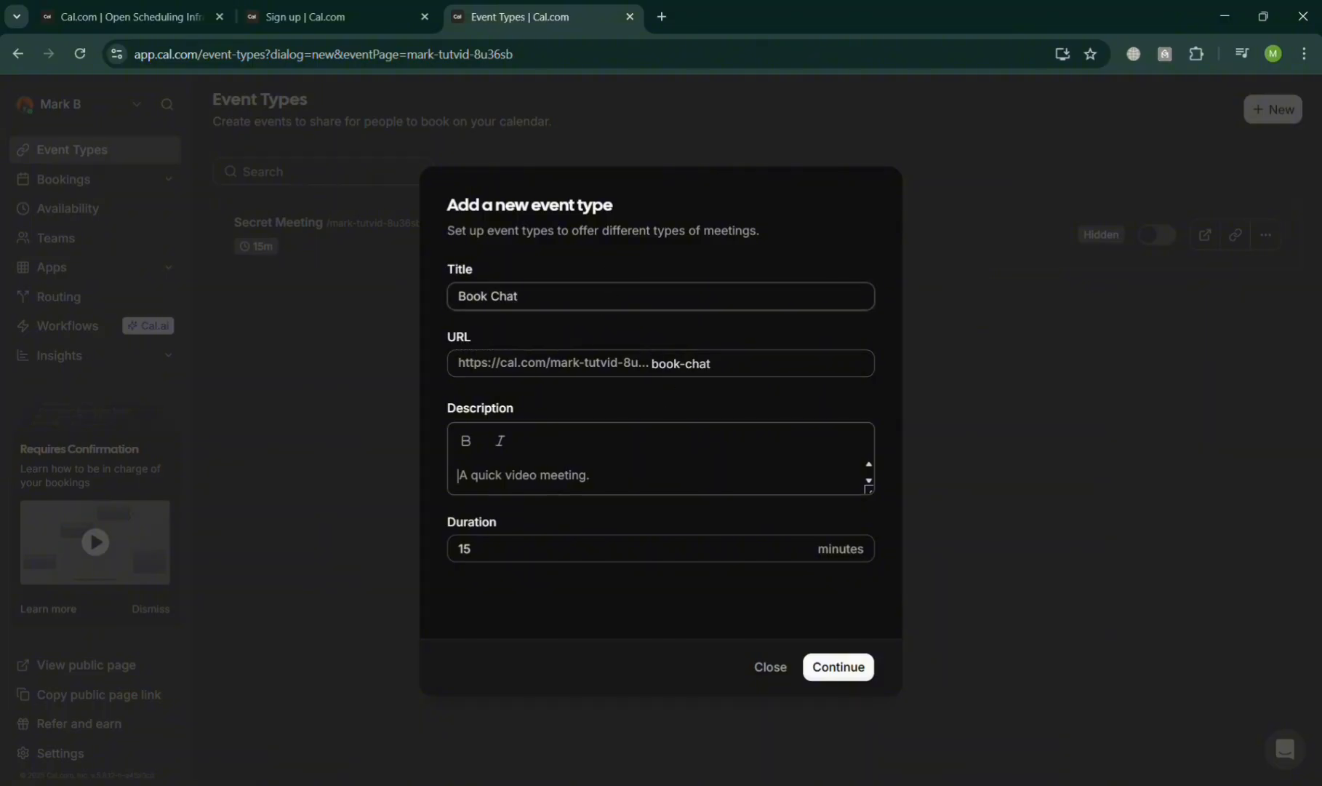
type("A quick")
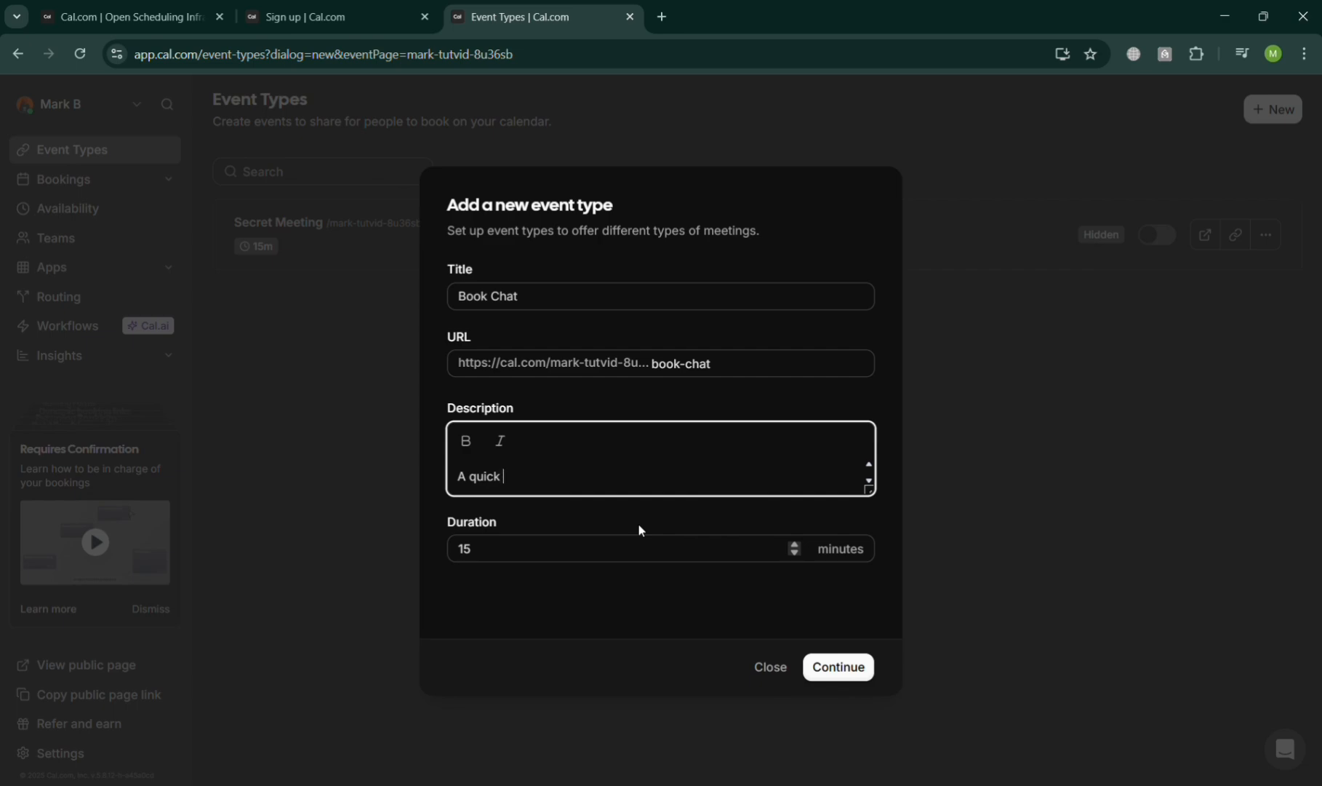
type("meeting regarding our Ser")
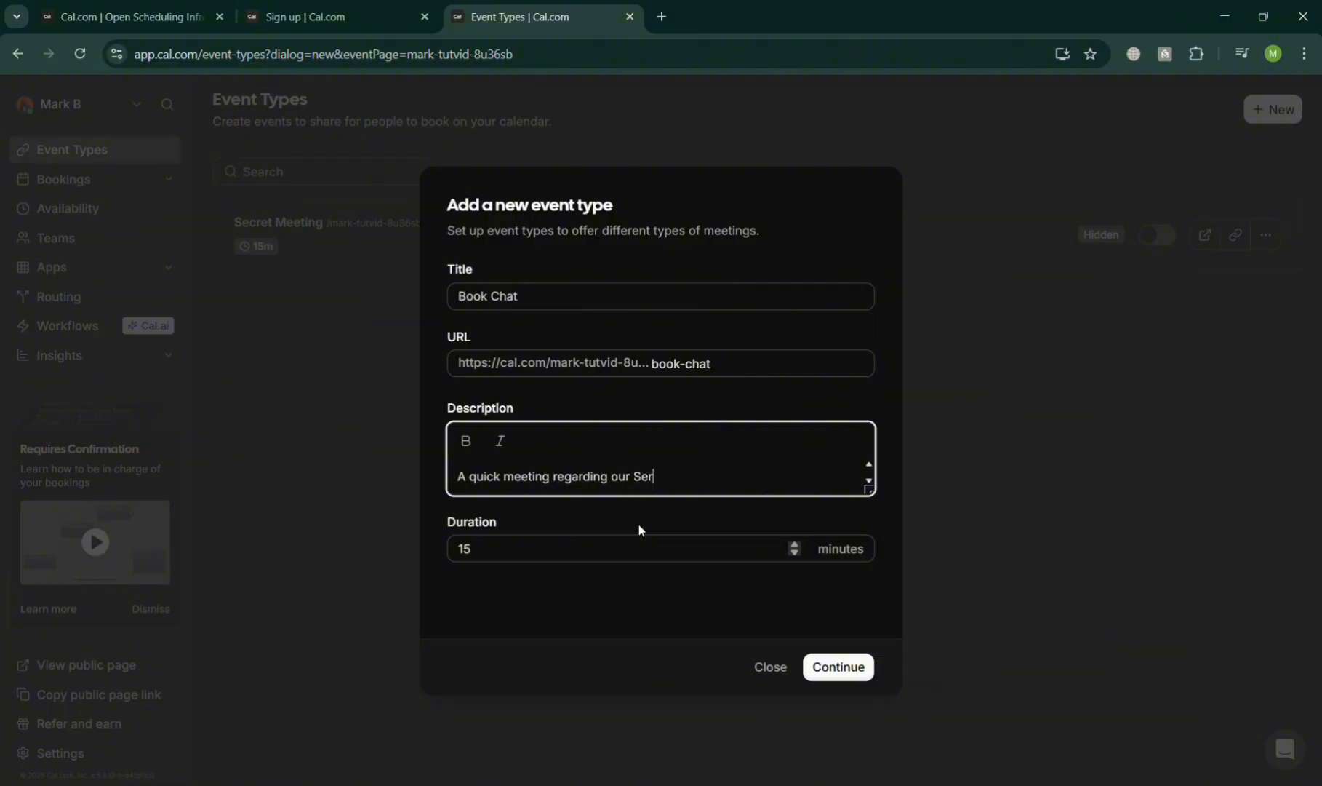
type("vices")
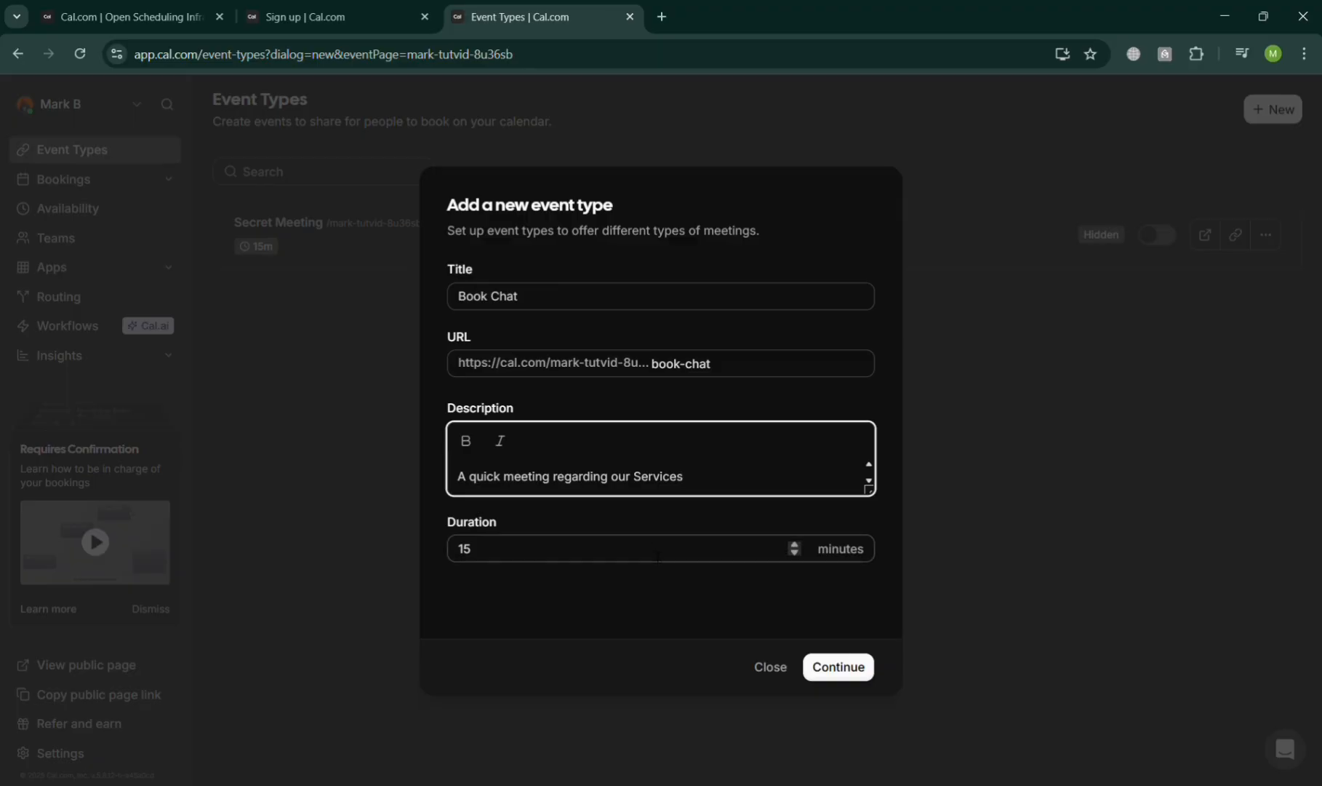
left_click(852, 560)
key("BackSpace")
key("BackSpace")
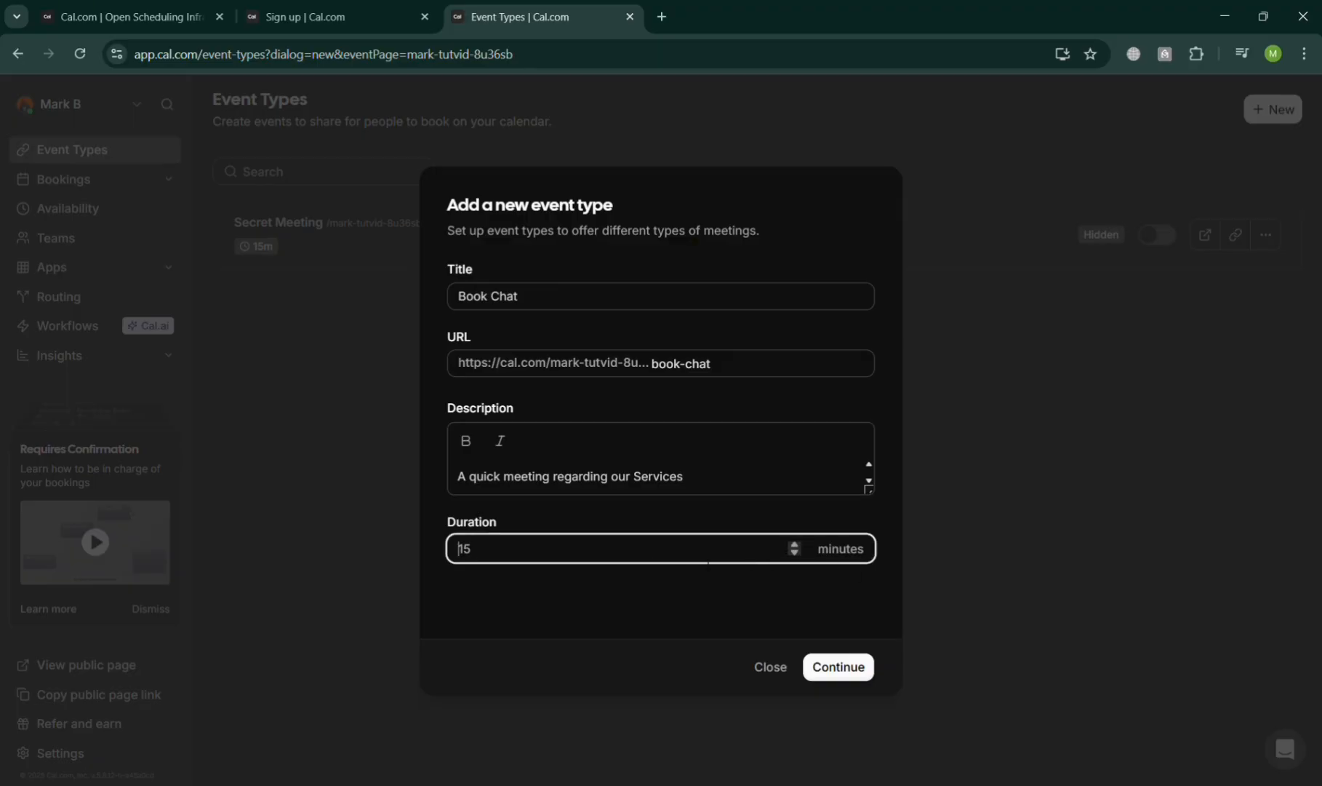
left_click(837, 665)
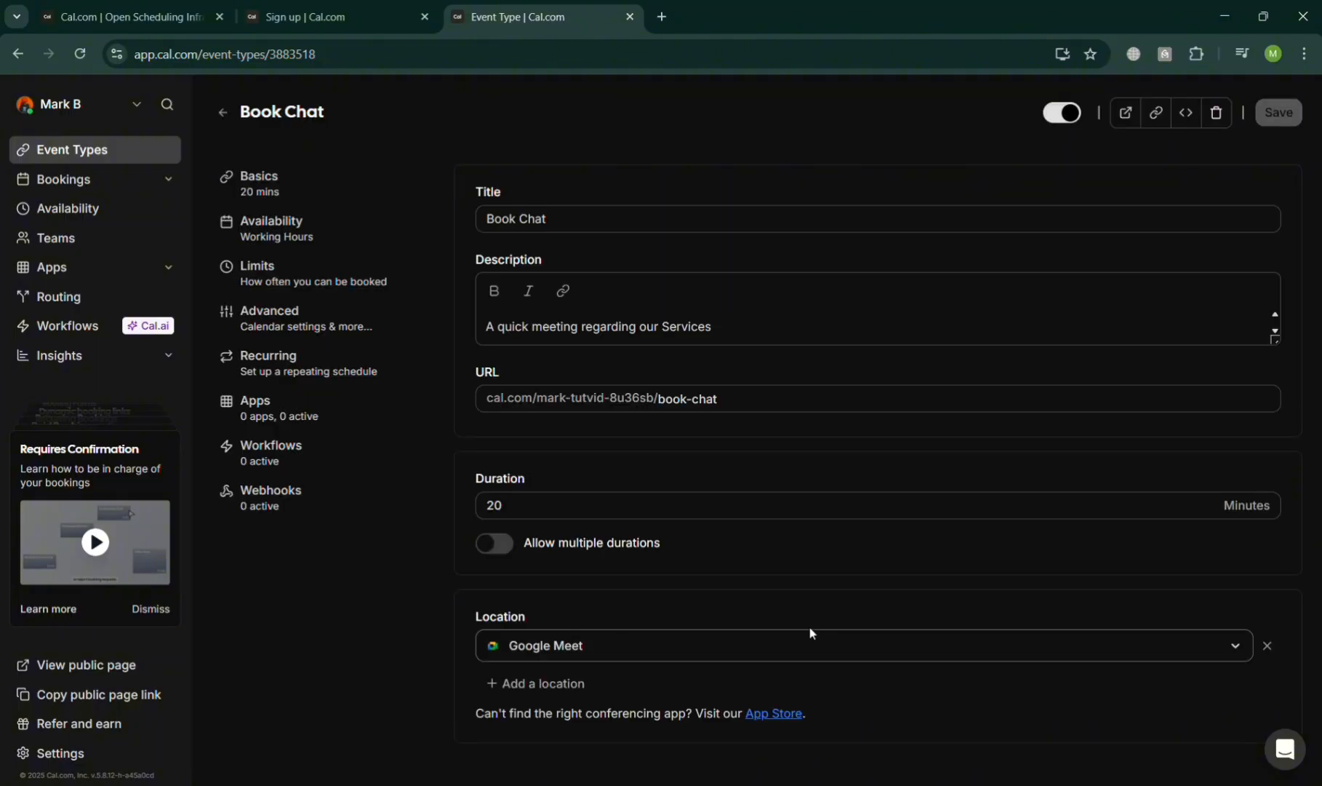
Examine the multiple-durations setting, the available location choices and the availability schedule of the Book Chat event type.
left_click(494, 547)
left_click(501, 620)
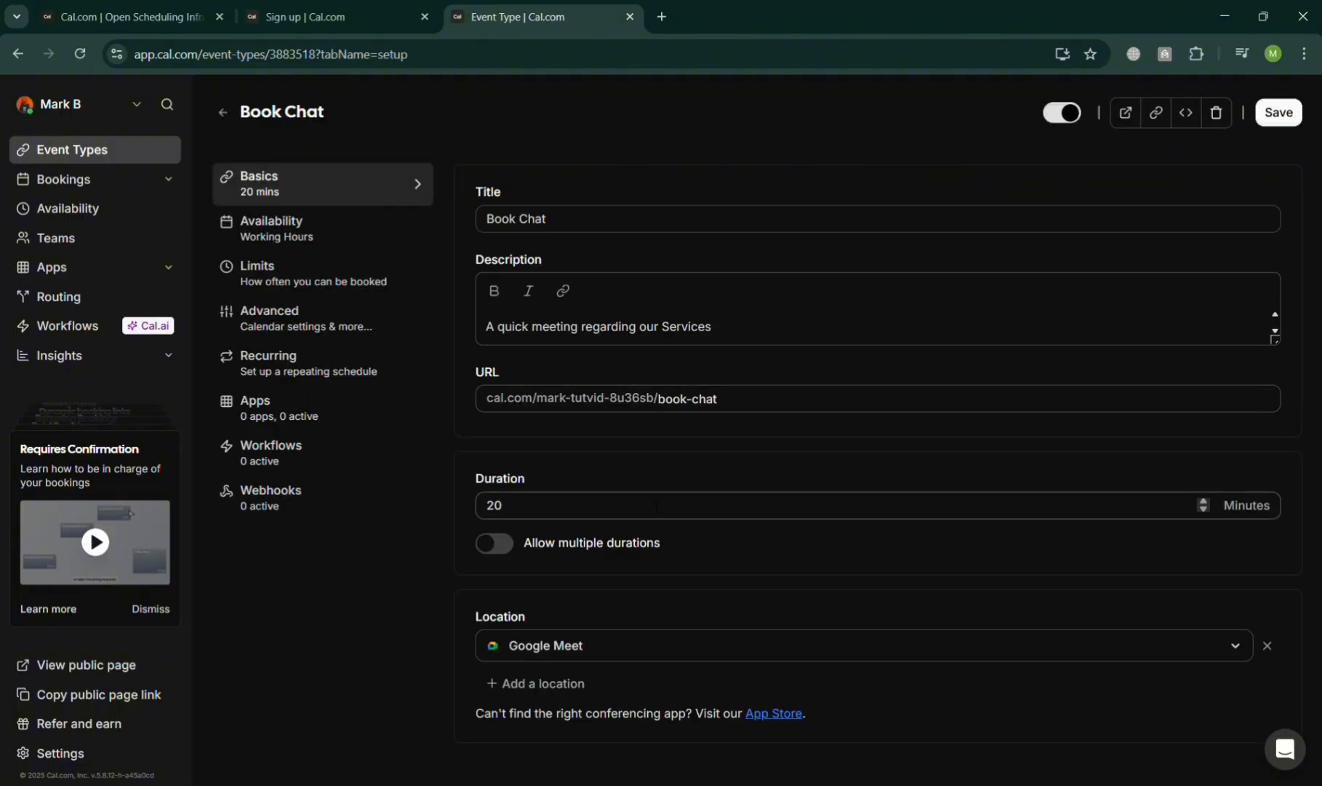
left_click(1236, 653)
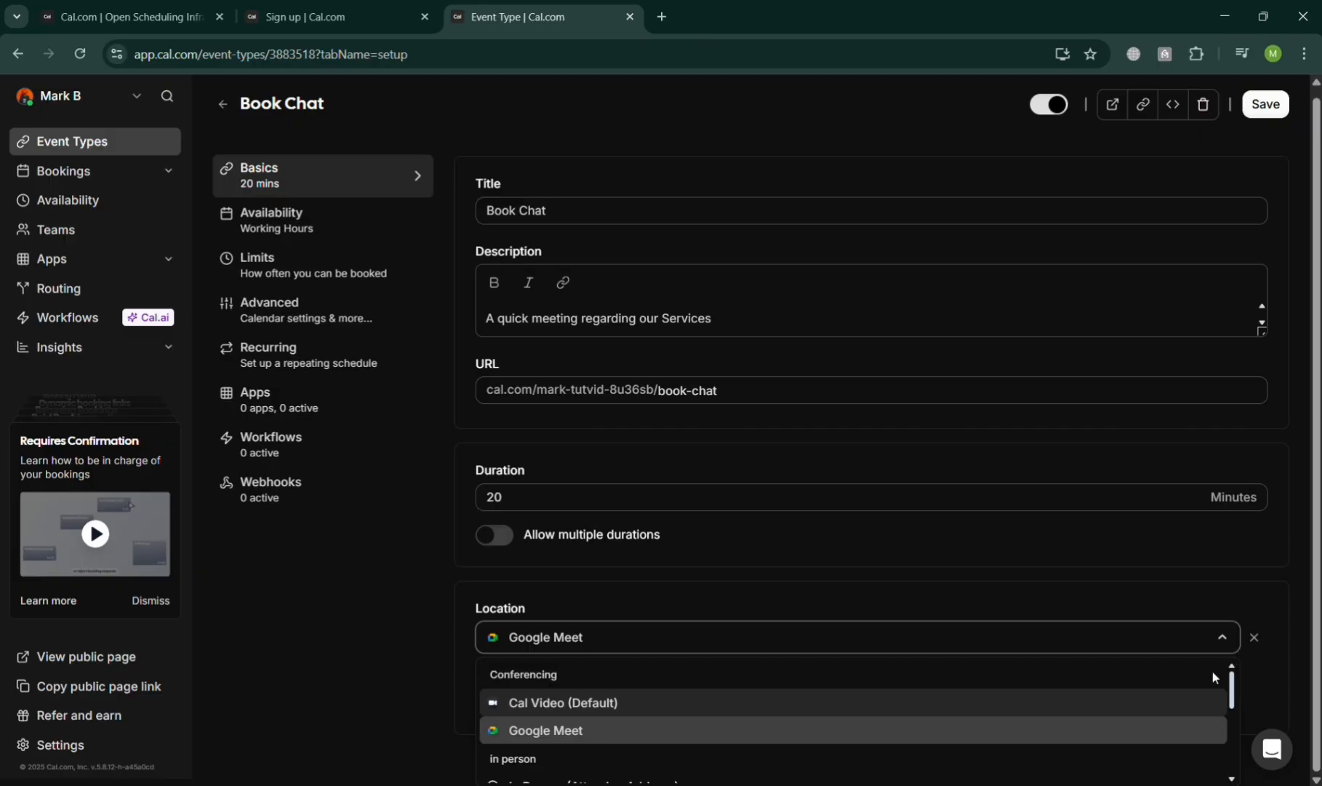
scroll(1207, 689, "down", 5)
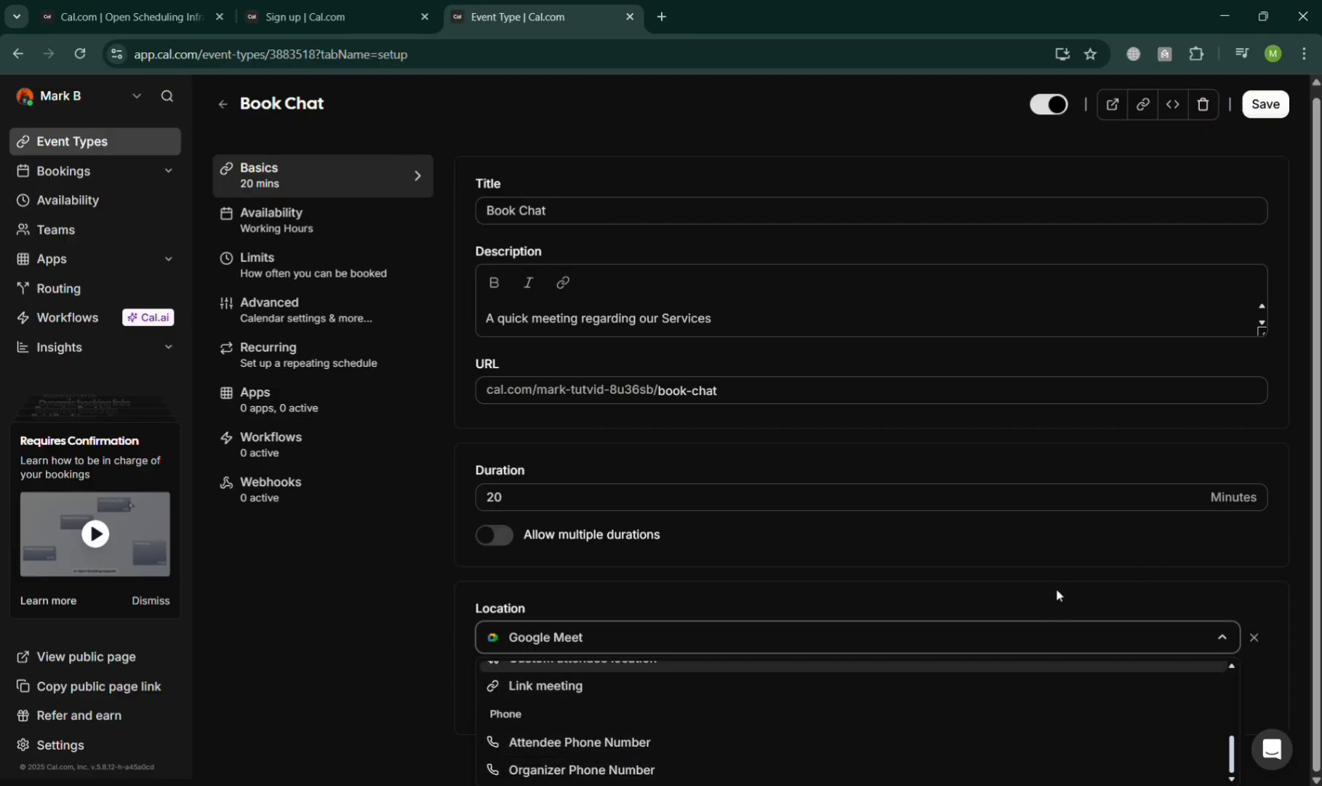
left_click(1091, 593)
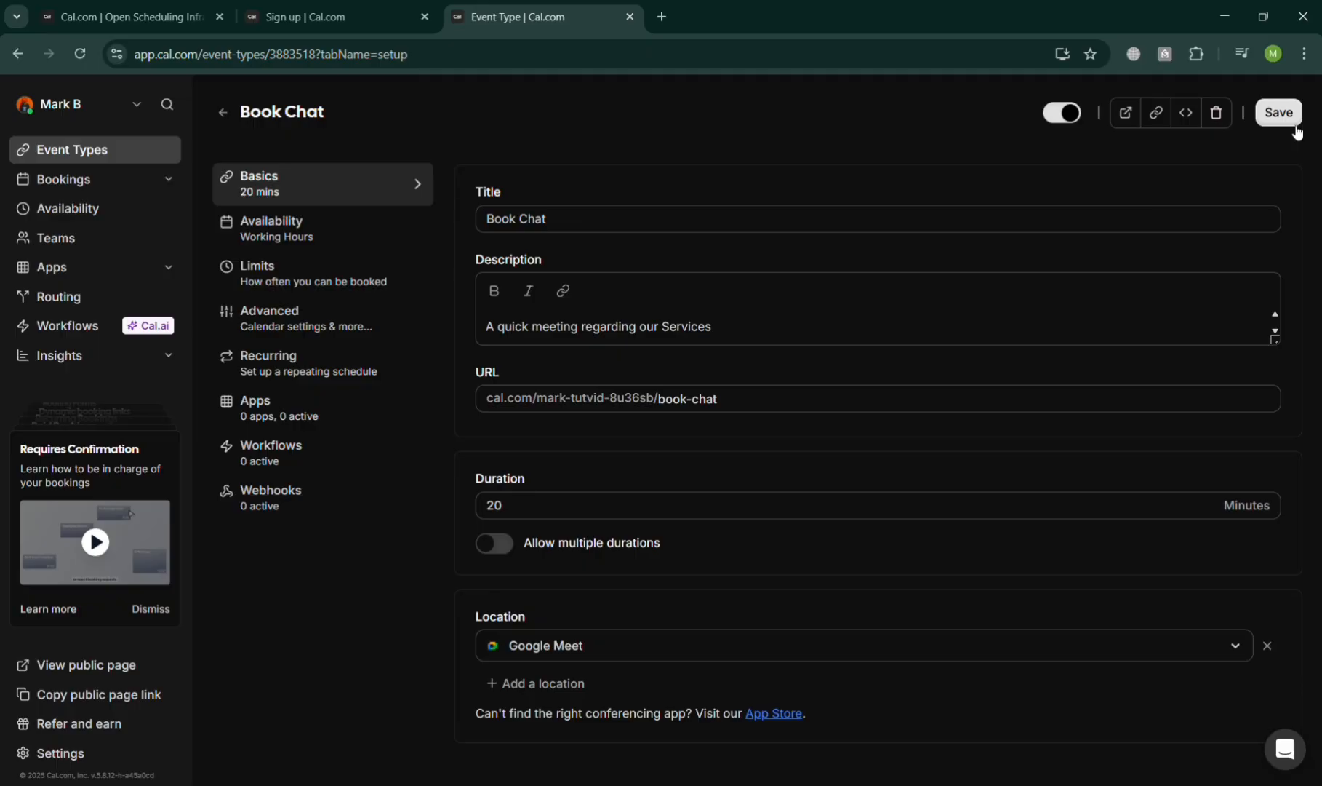
left_click(307, 231)
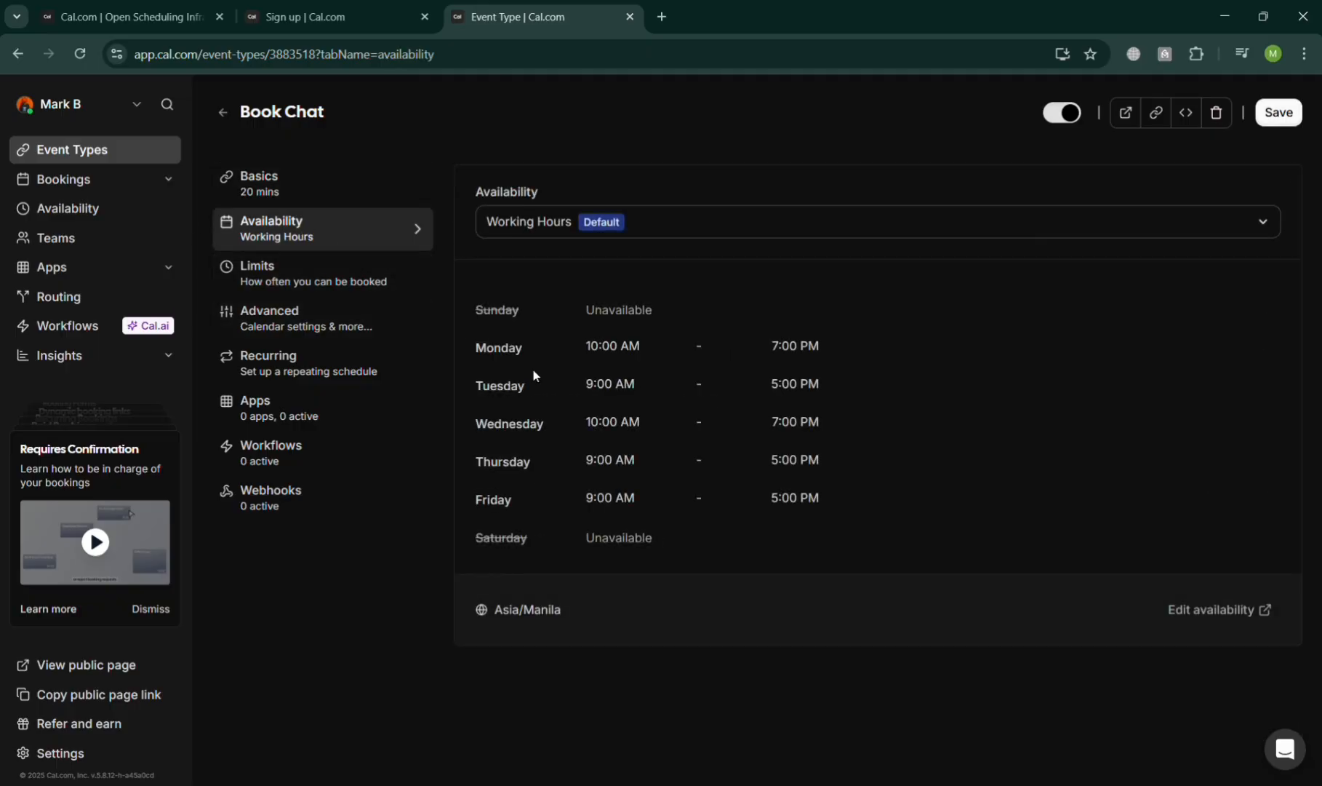
Try limiting the booking frequency of Book Chat to 6 per day, and switch the limit off again.
left_click(374, 280)
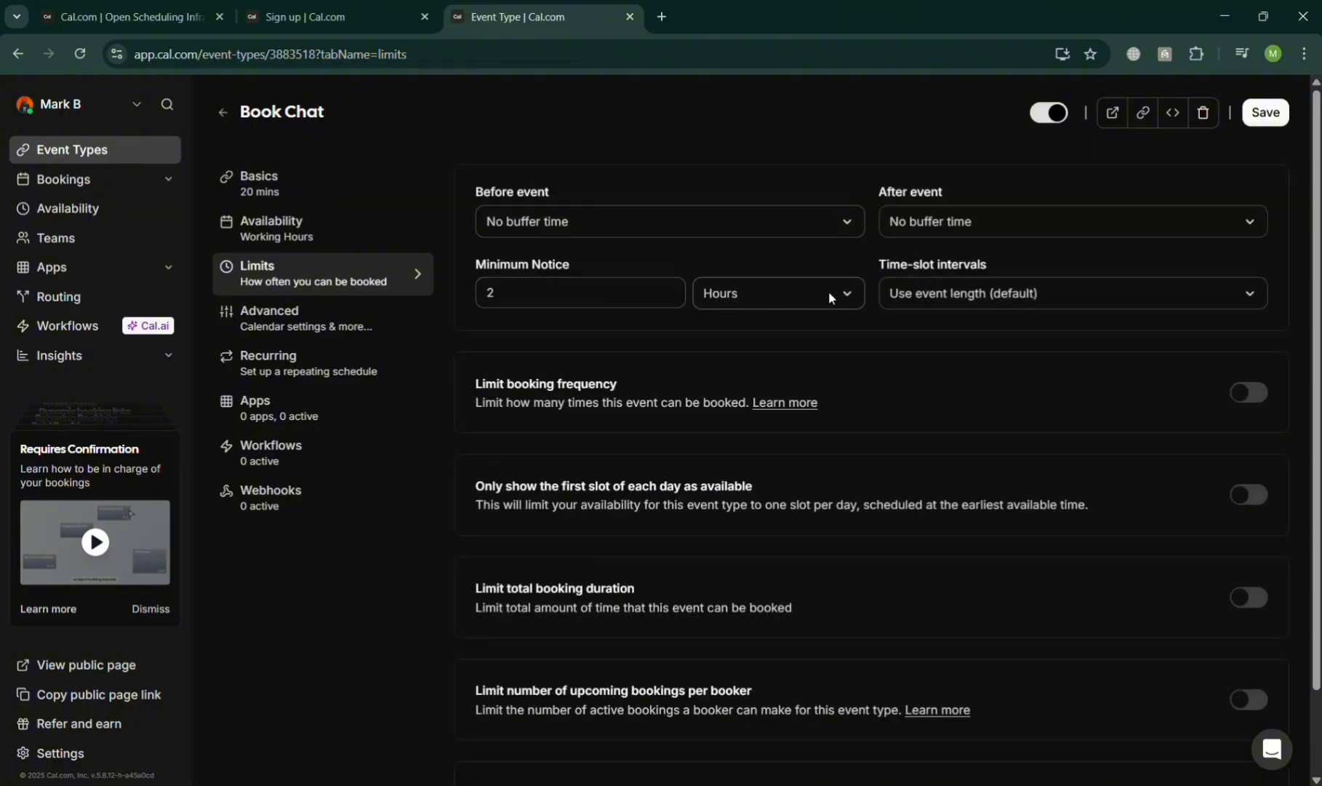
scroll(769, 429, "down", 1)
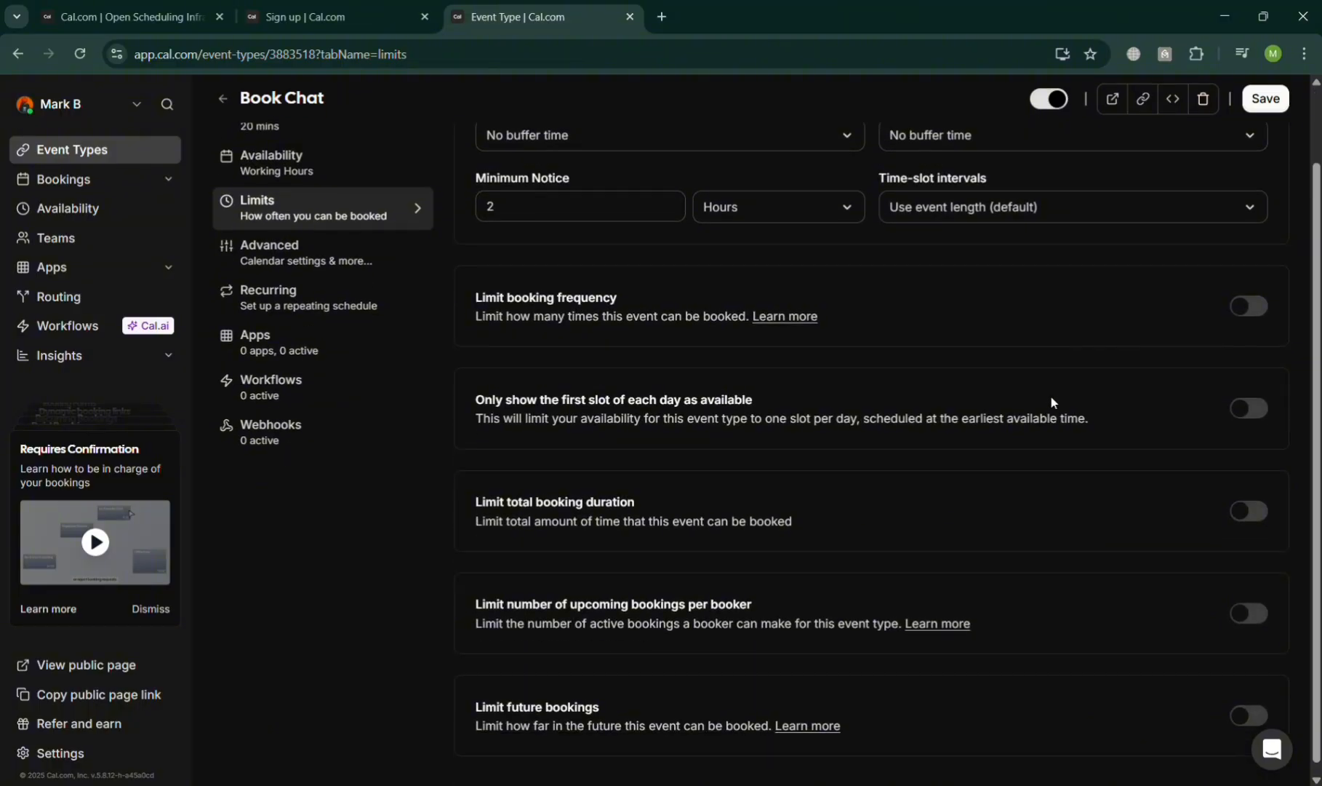
left_click(1258, 307)
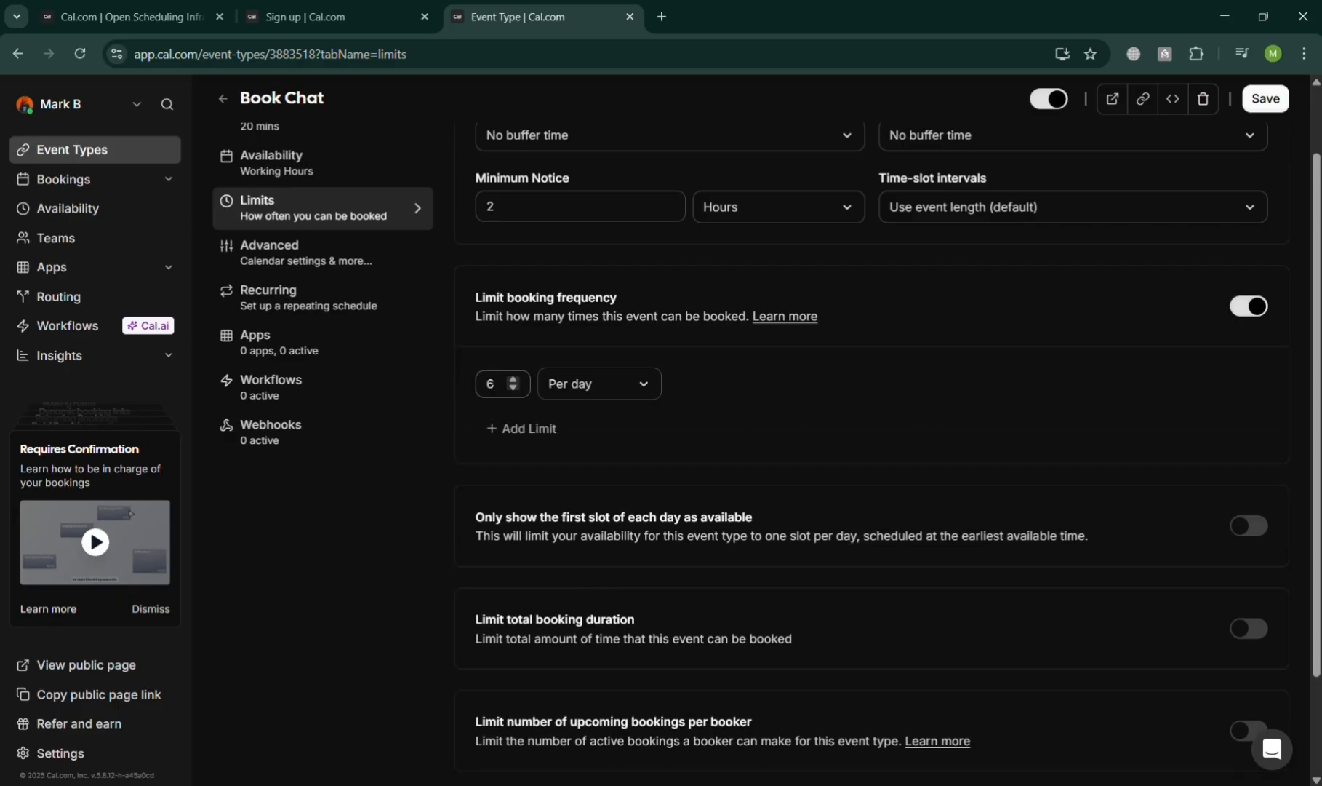
key("ctrl+a")
left_click(1249, 306)
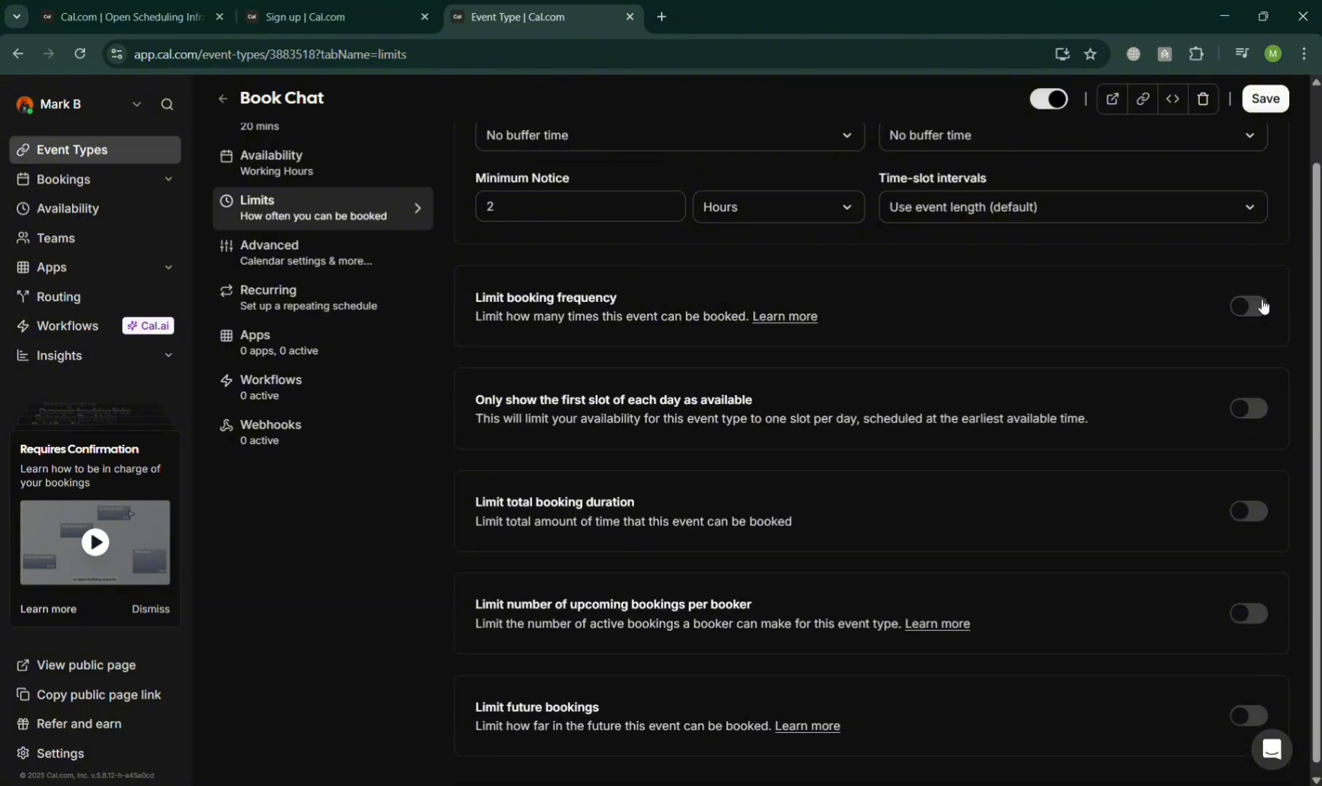
Try the first-slot-of-each-day option and a total booking duration limit of 60 minutes per day, and switch both off again.
left_click(1258, 402)
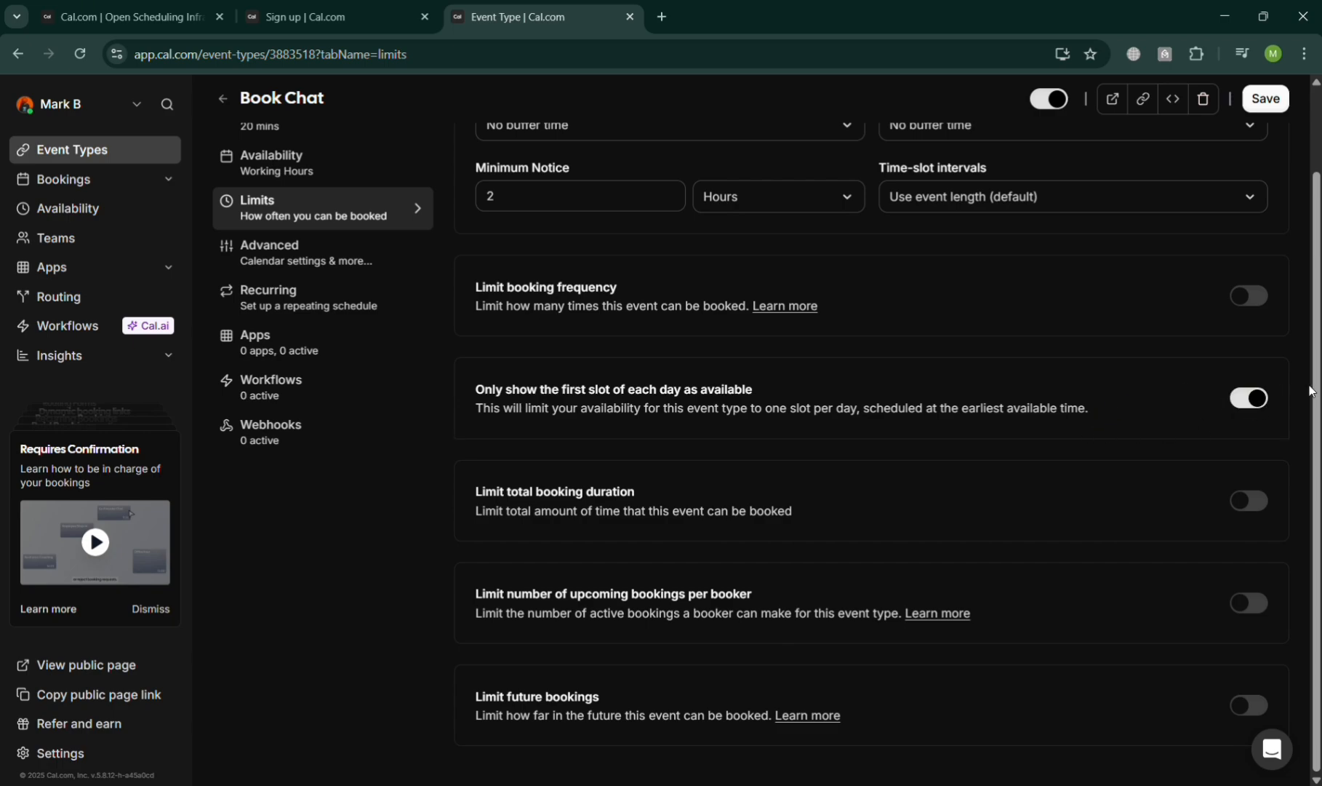
left_click(1261, 403)
left_click(1244, 504)
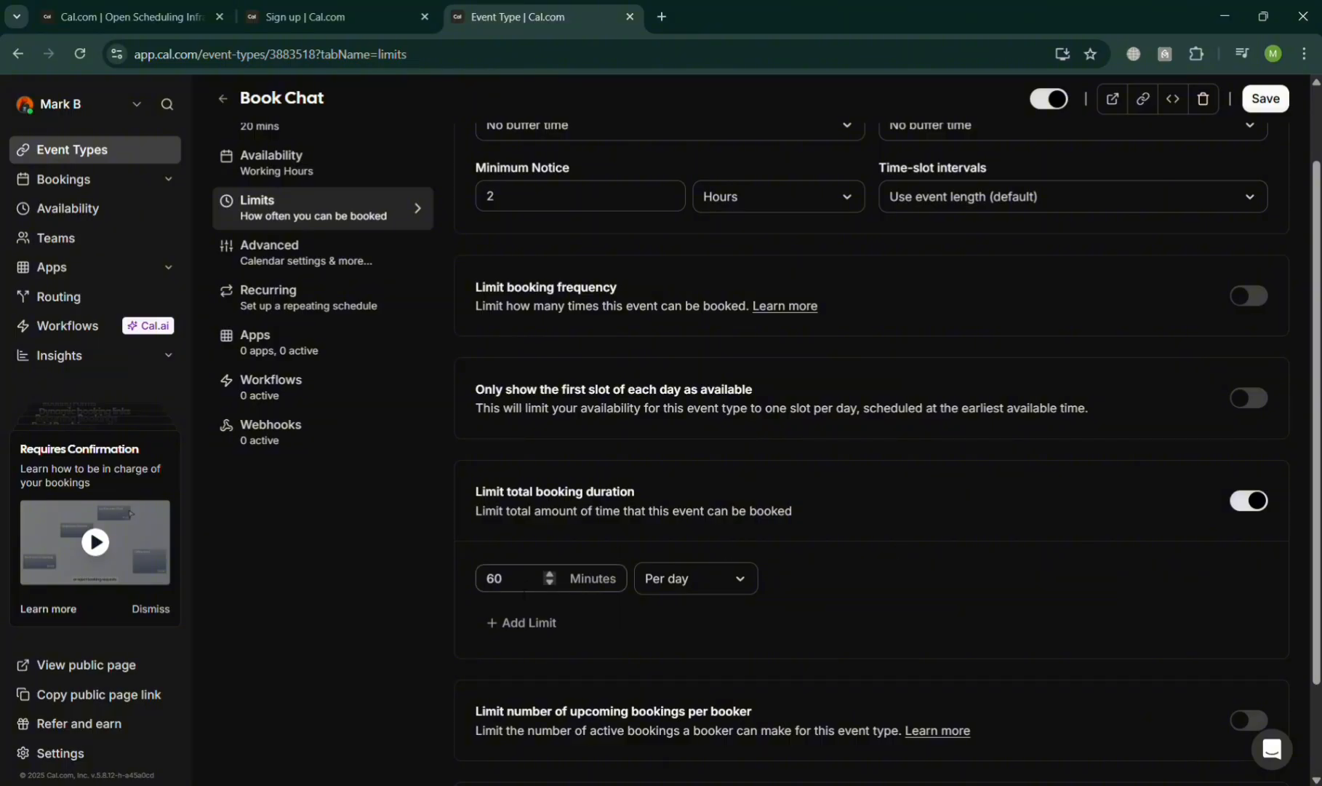
left_click(703, 580)
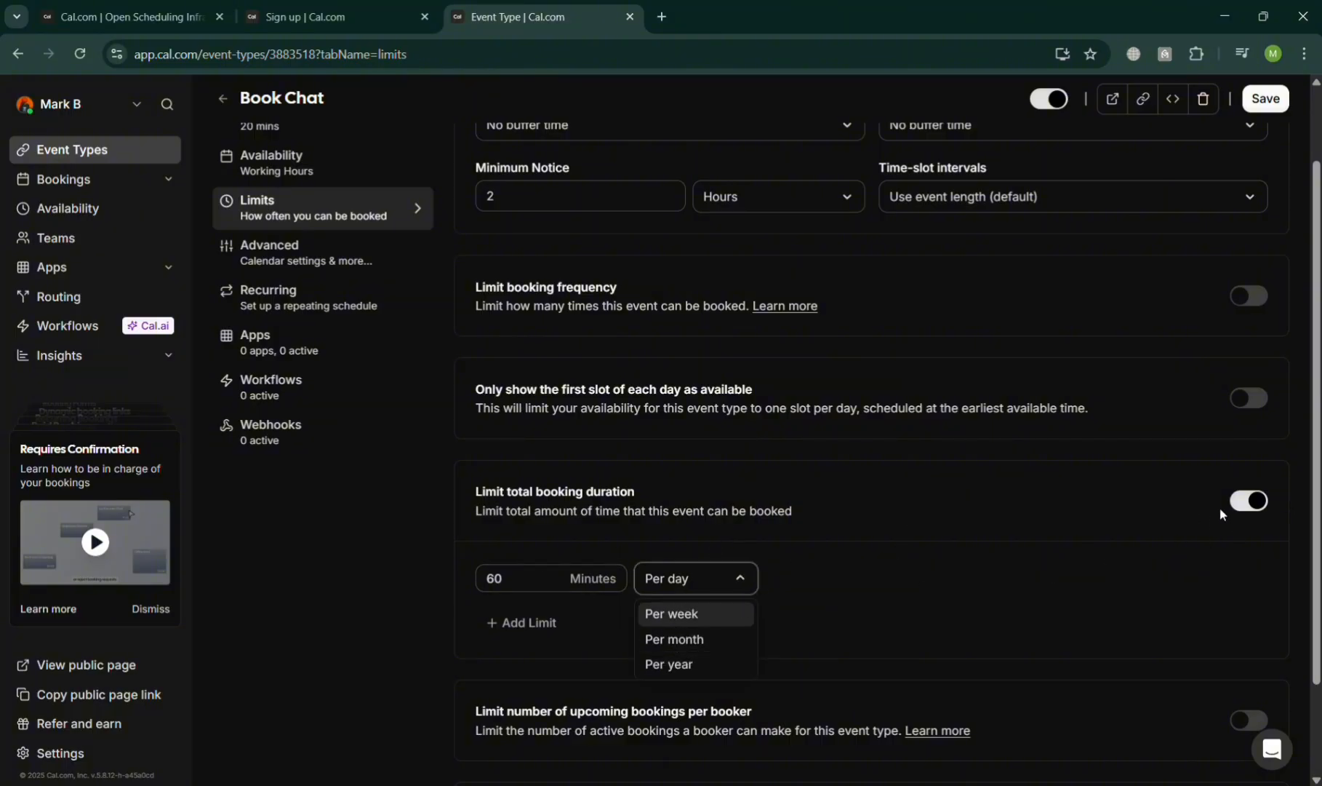
left_click(1259, 507)
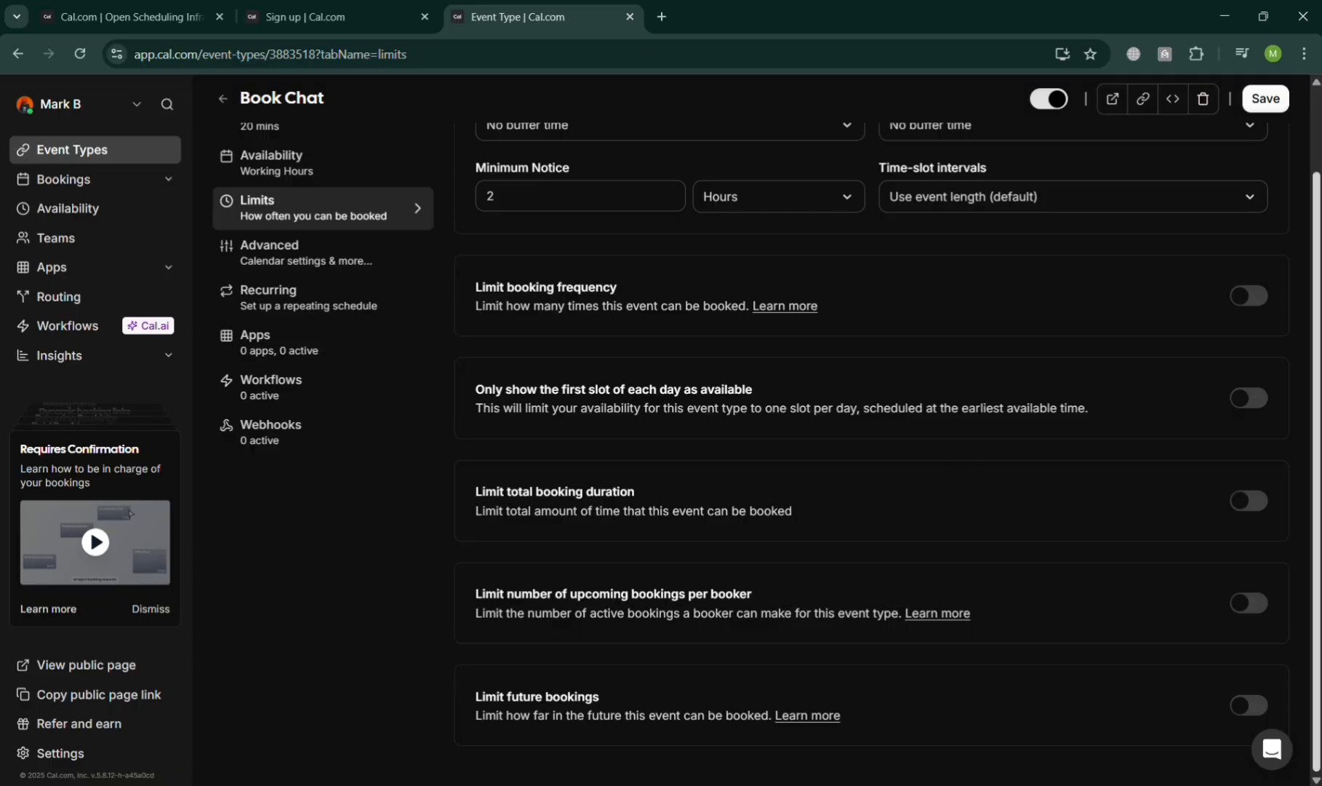
Try limiting upcoming bookings per booker to 1, and switch the limit off again.
left_click(1250, 604)
scroll(1251, 605, "down", 1)
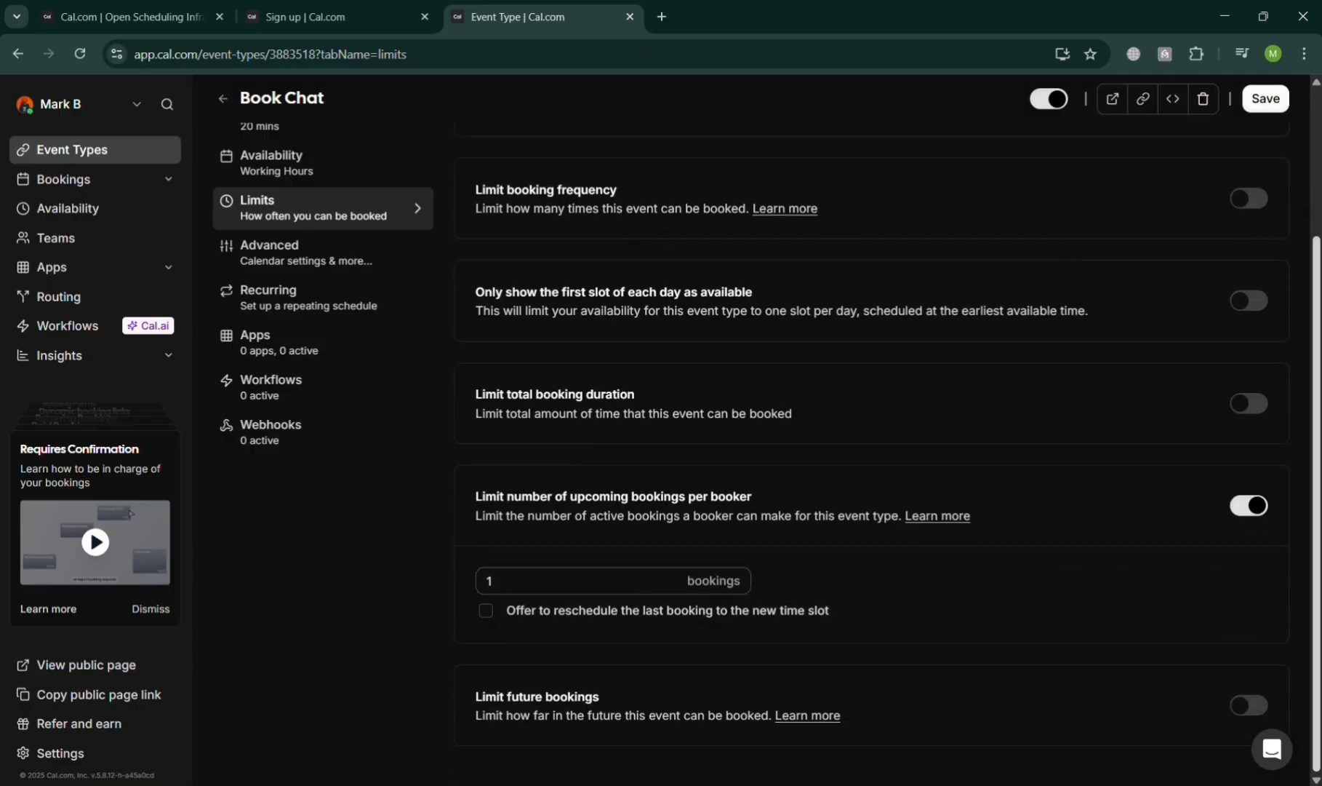
left_click(1264, 507)
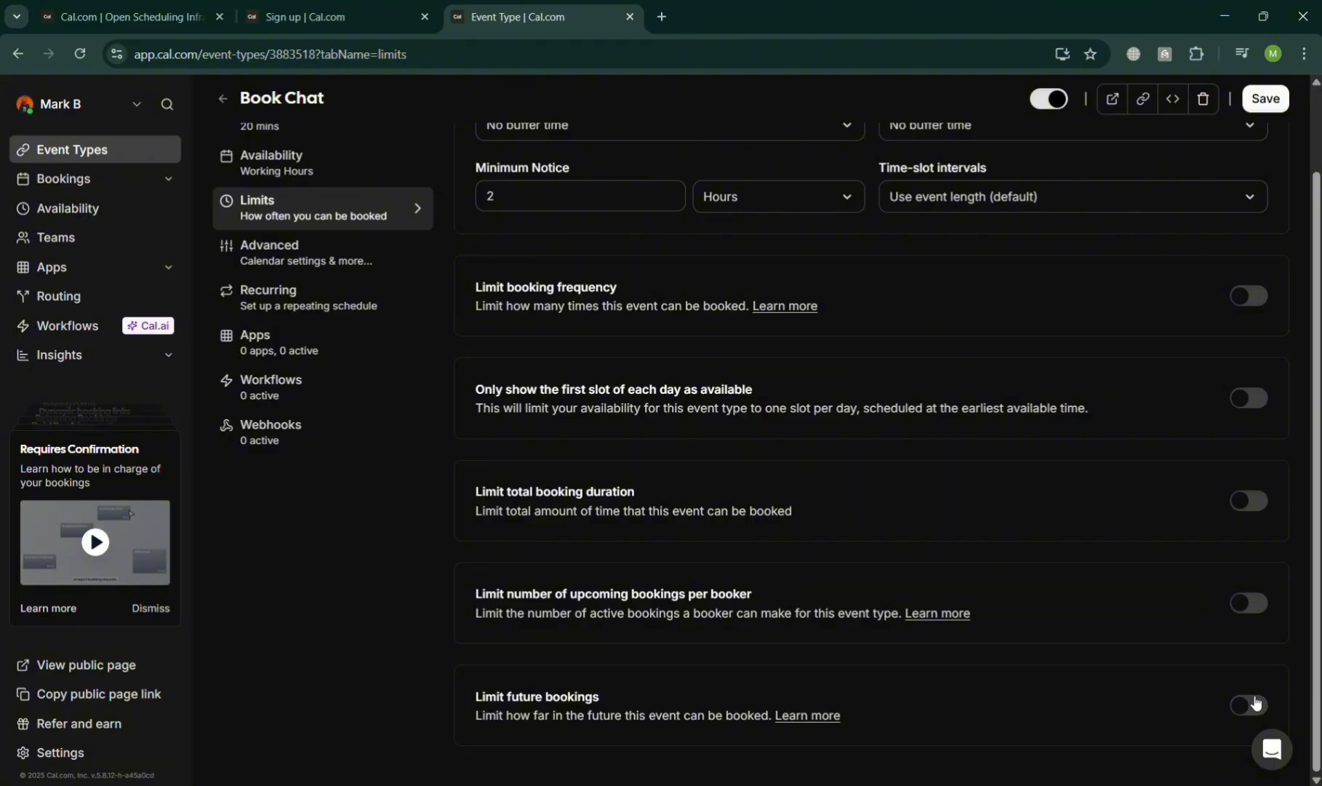
Turn on the future bookings limit for Book Chat with 30 business days into the future.
scroll(1257, 703, "up", 1)
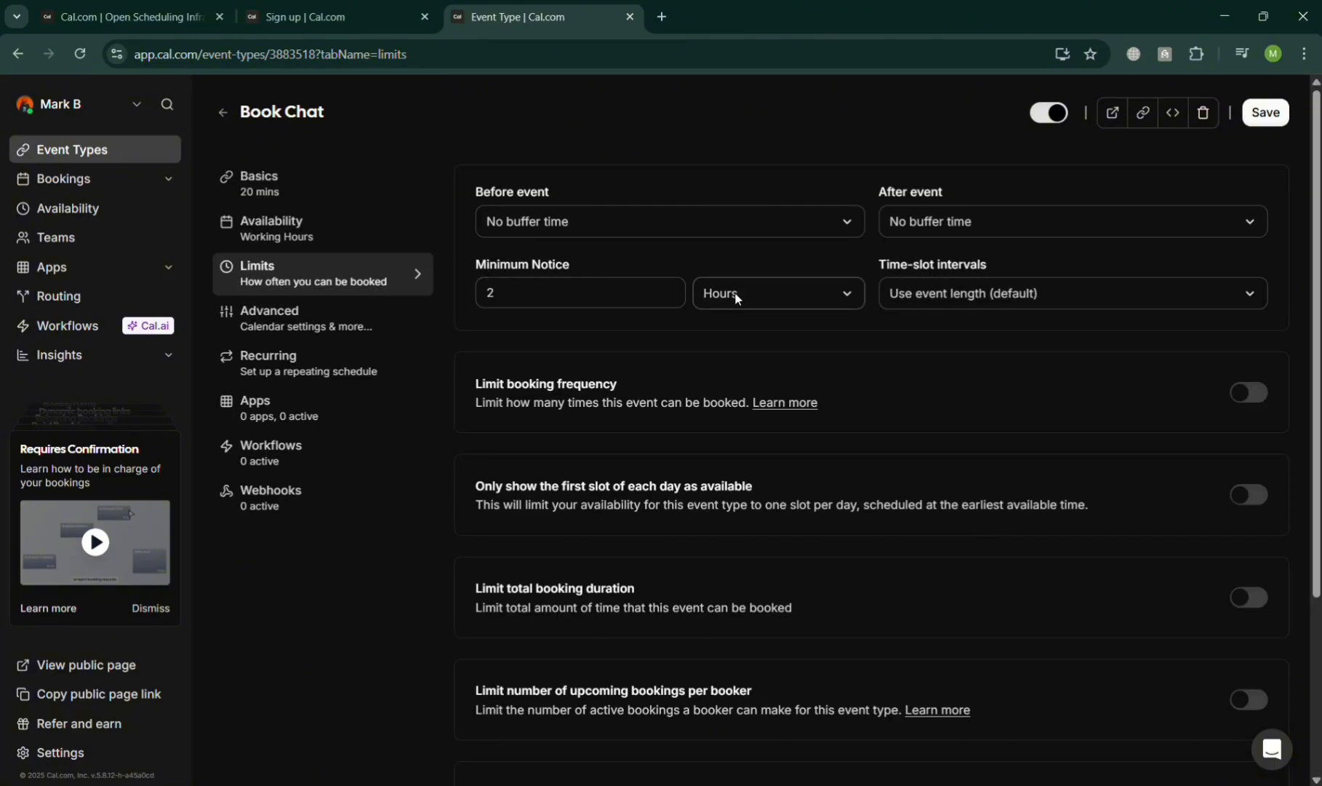
scroll(1163, 500, "down", 3)
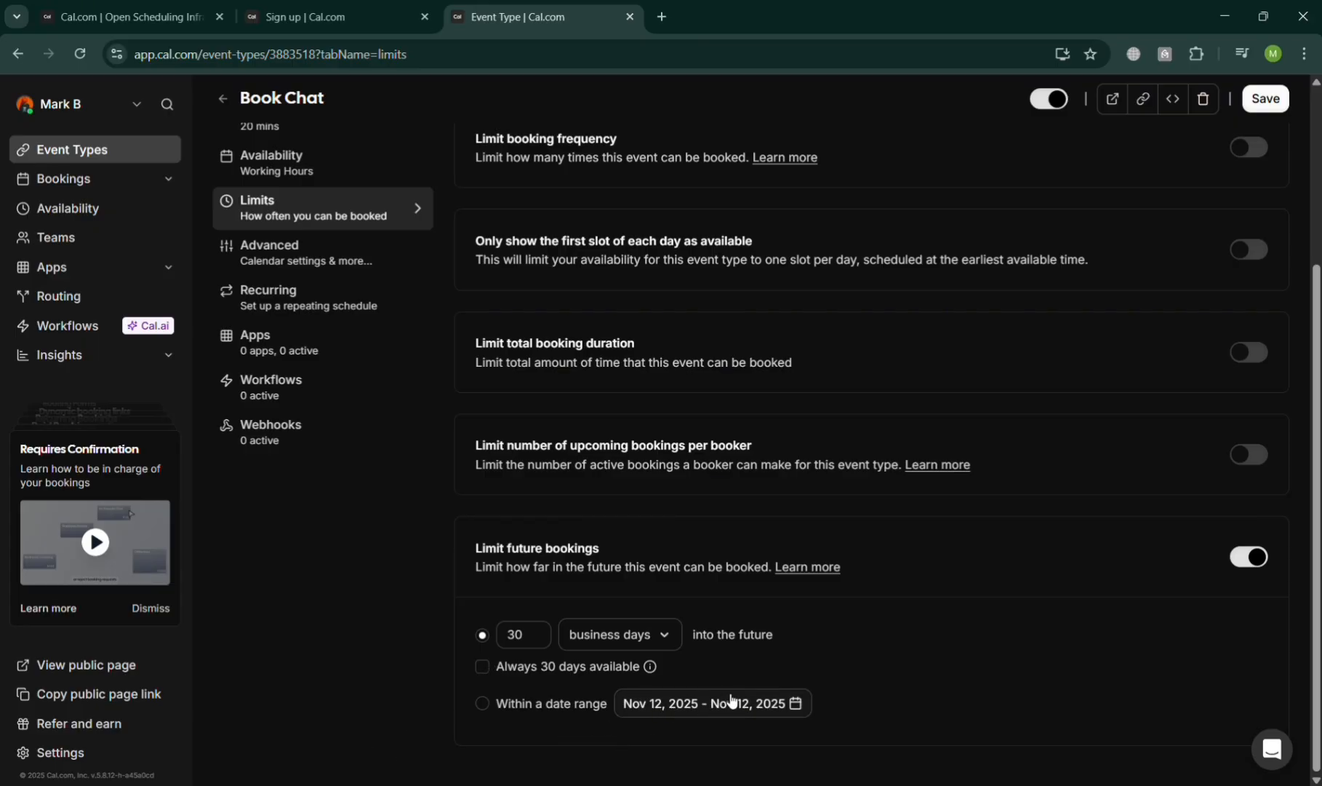
Examine Book Chat's advanced settings for the destination calendar, calendar event name, conflict checking, layout and booking questions.
left_click(356, 265)
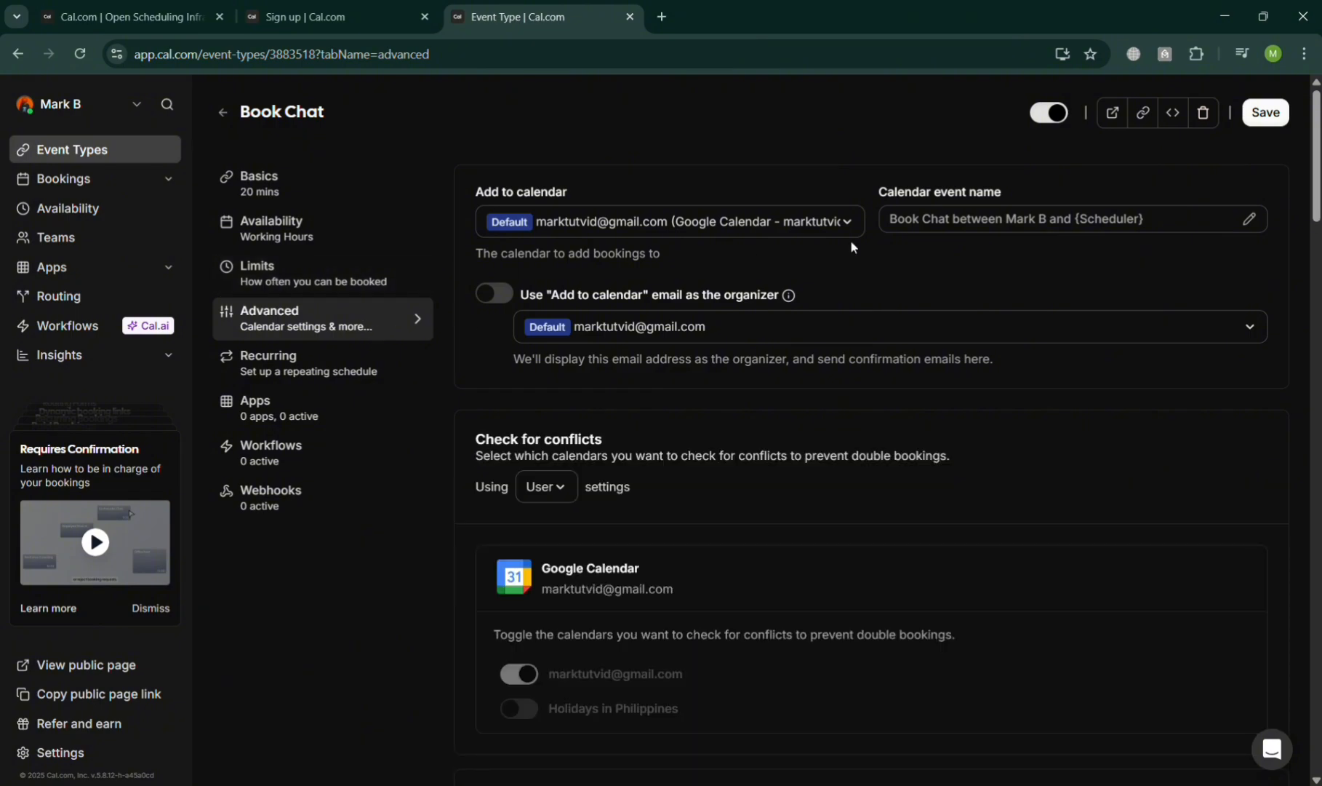
scroll(687, 396, "down", 6)
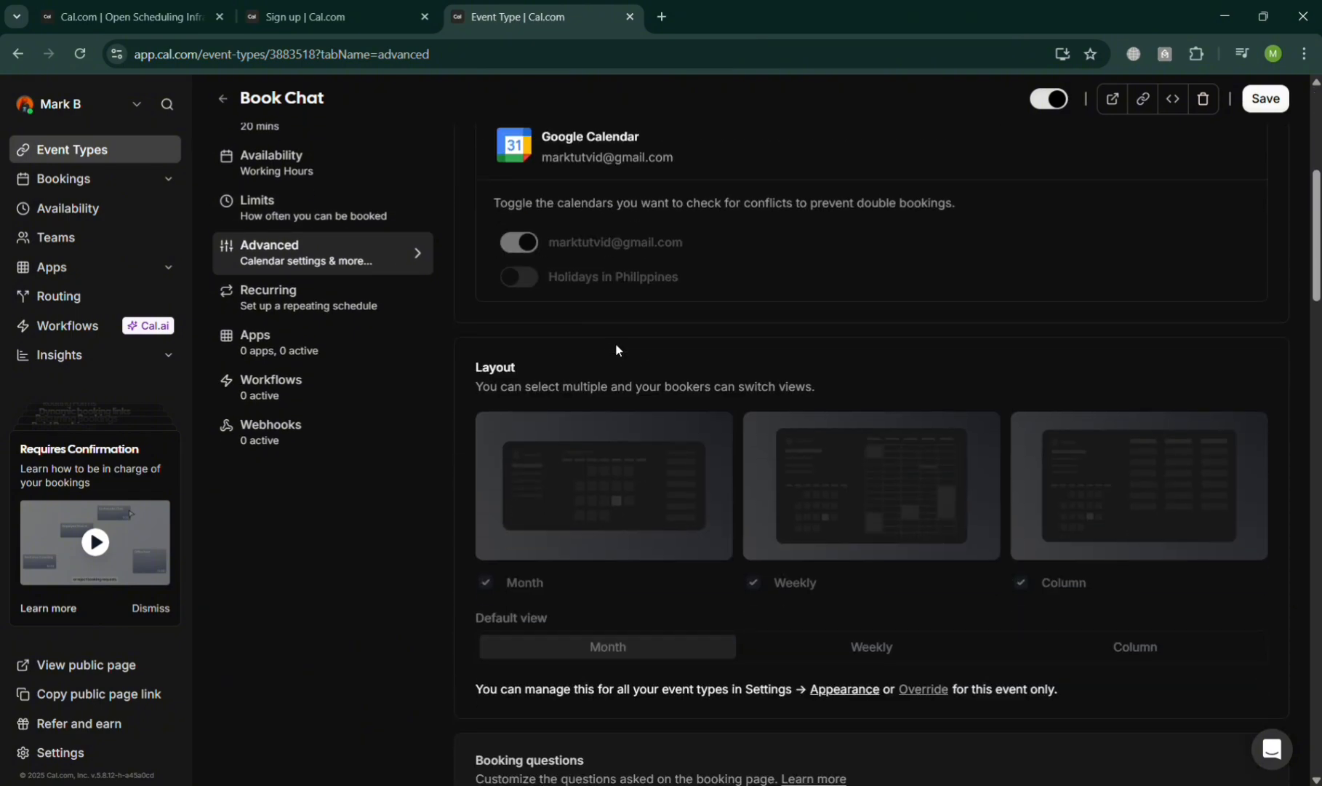
scroll(616, 437, "up", 4)
scroll(615, 470, "up", 1)
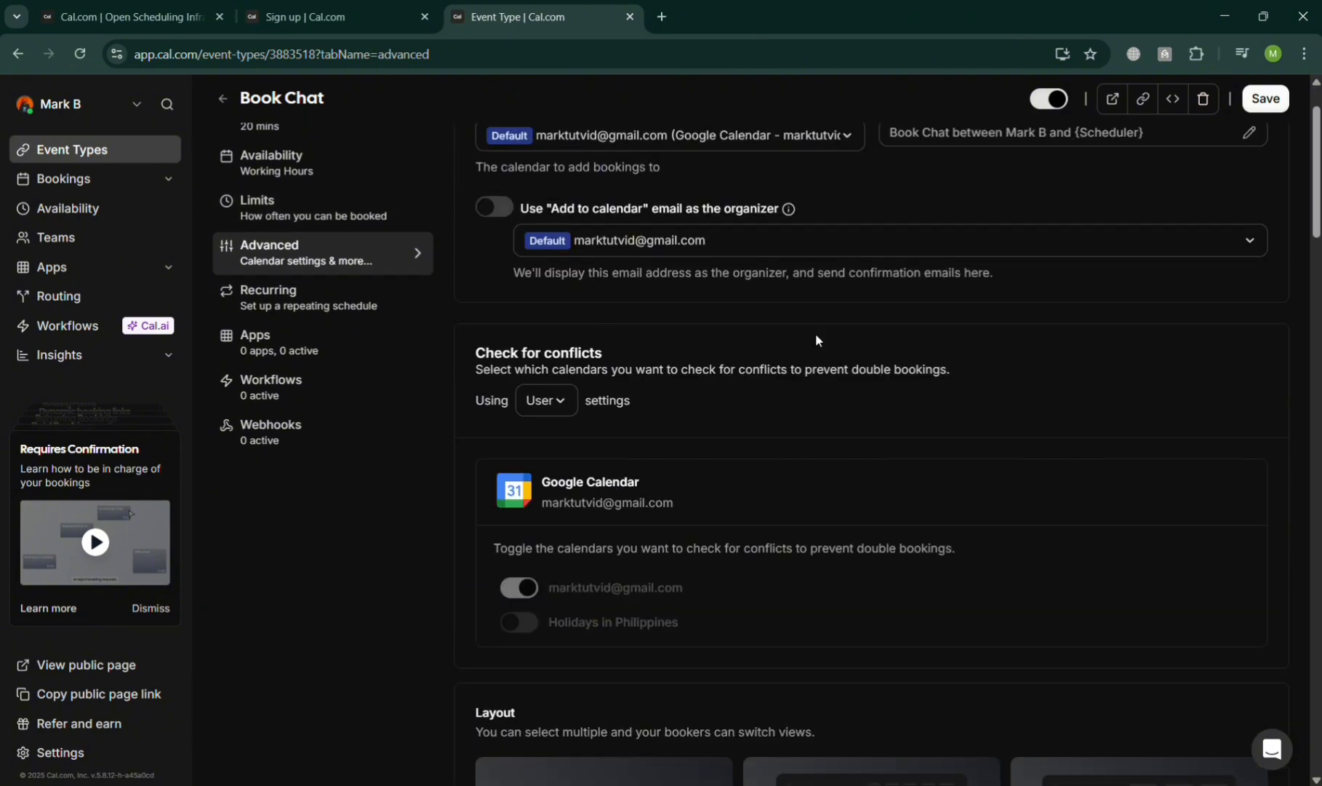
scroll(624, 253, "up", 1)
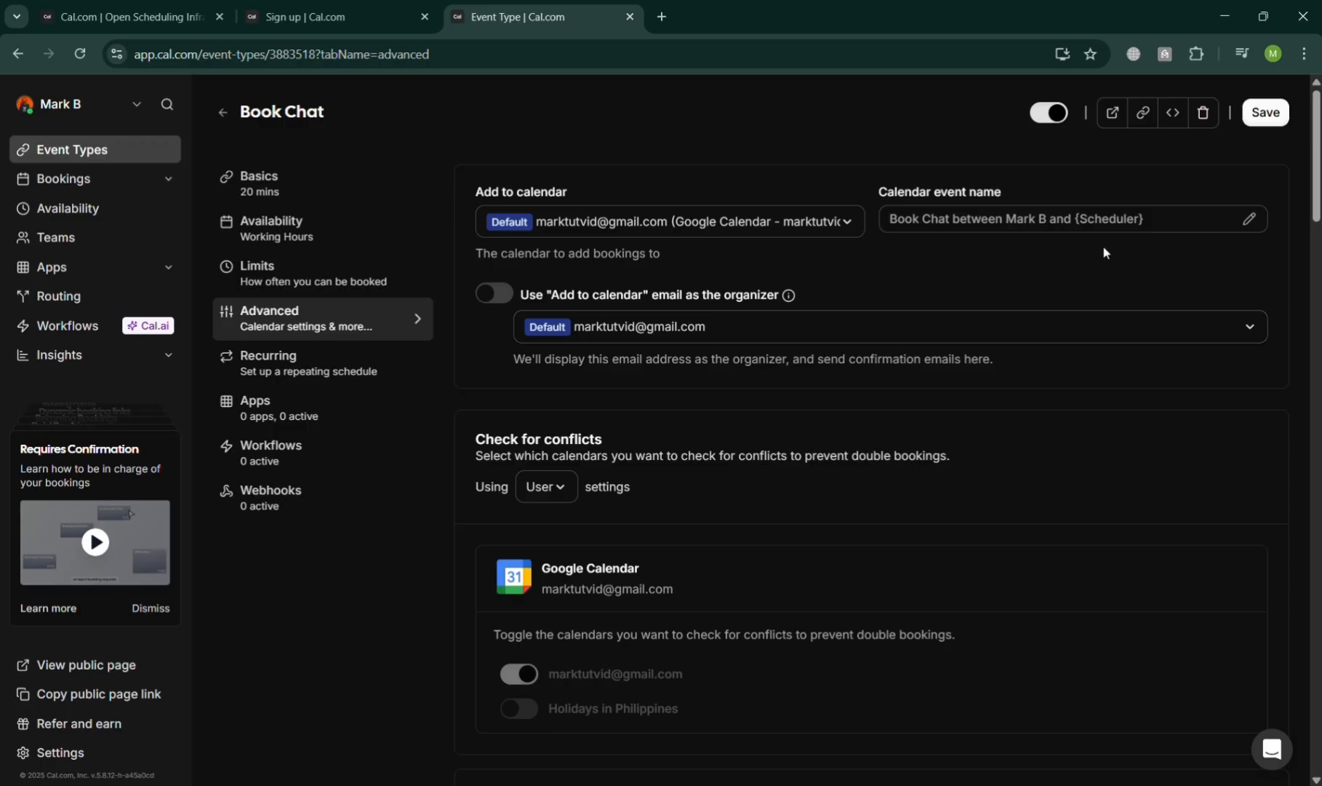
scroll(933, 339, "down", 10)
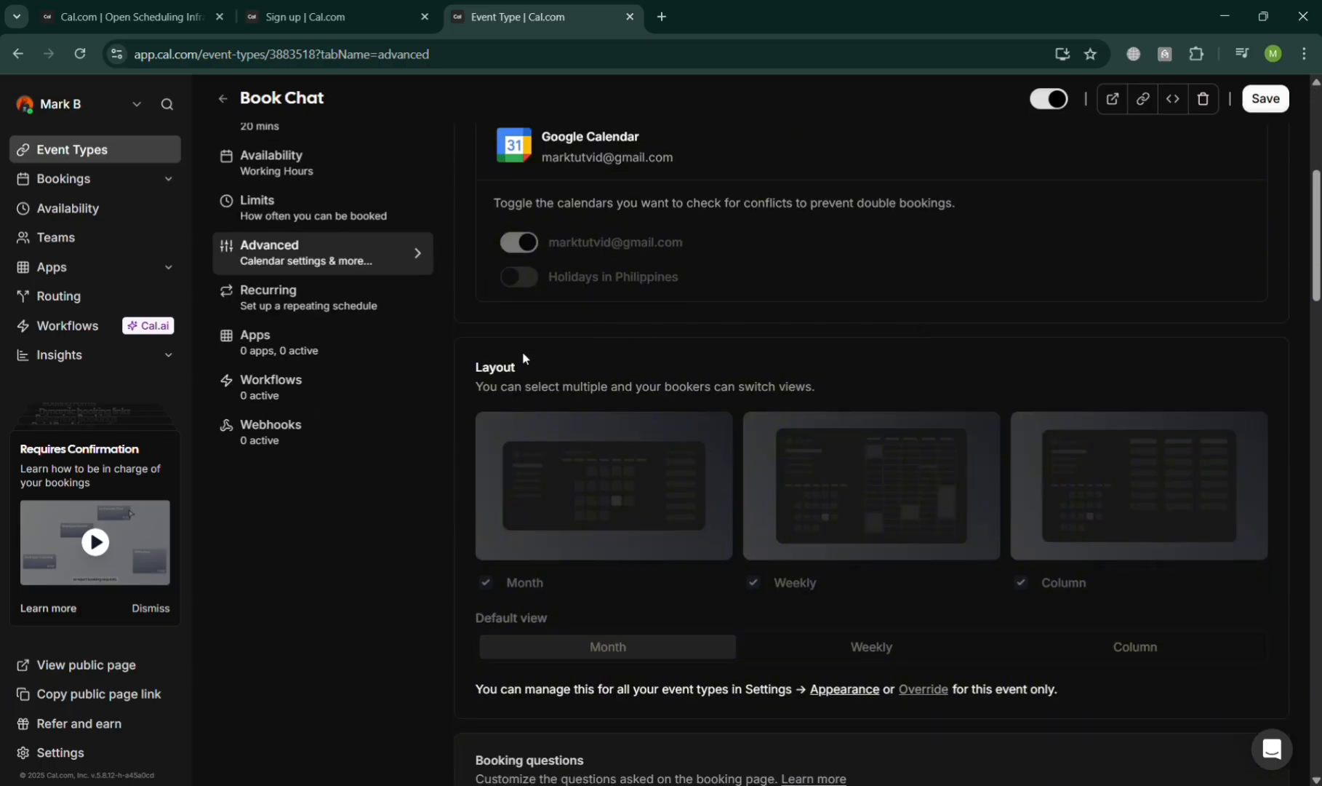
scroll(735, 531, "down", 3)
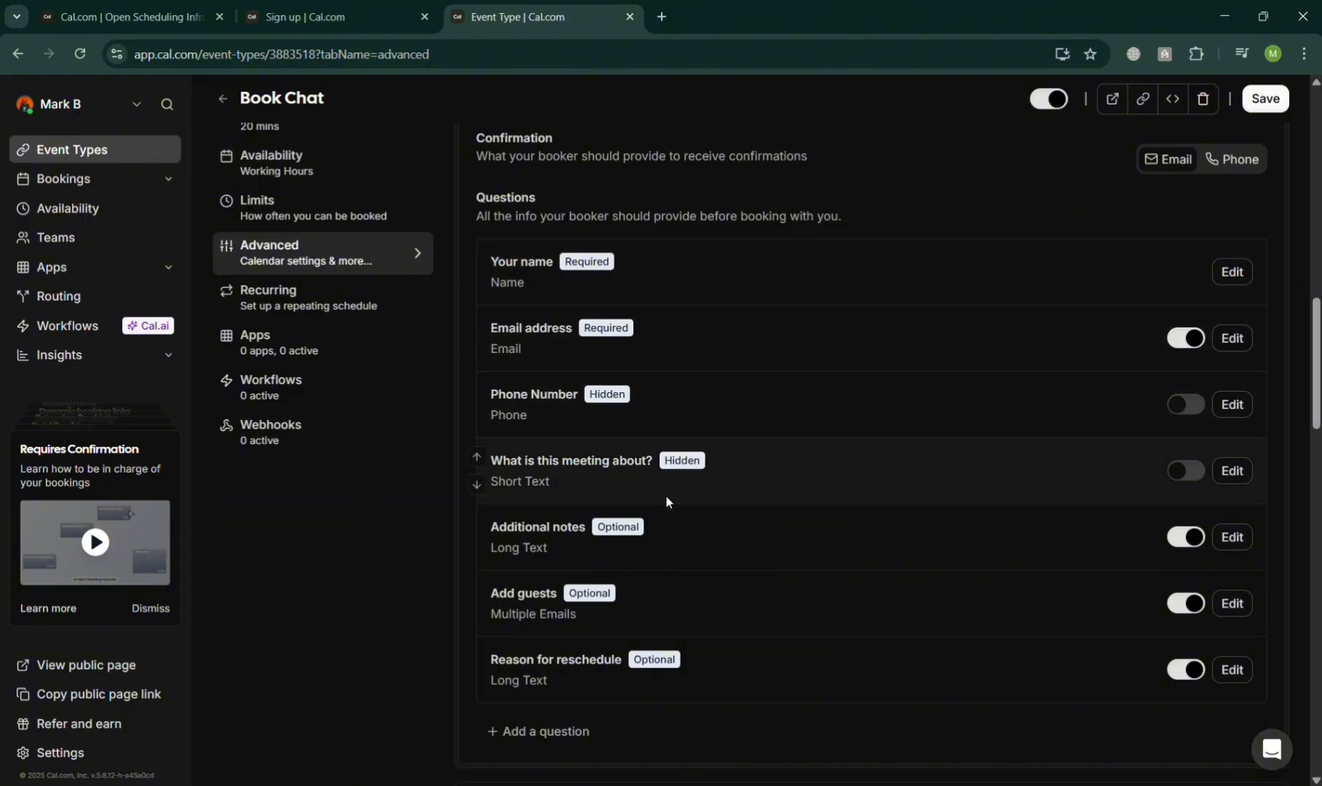
scroll(646, 655, "down", 1)
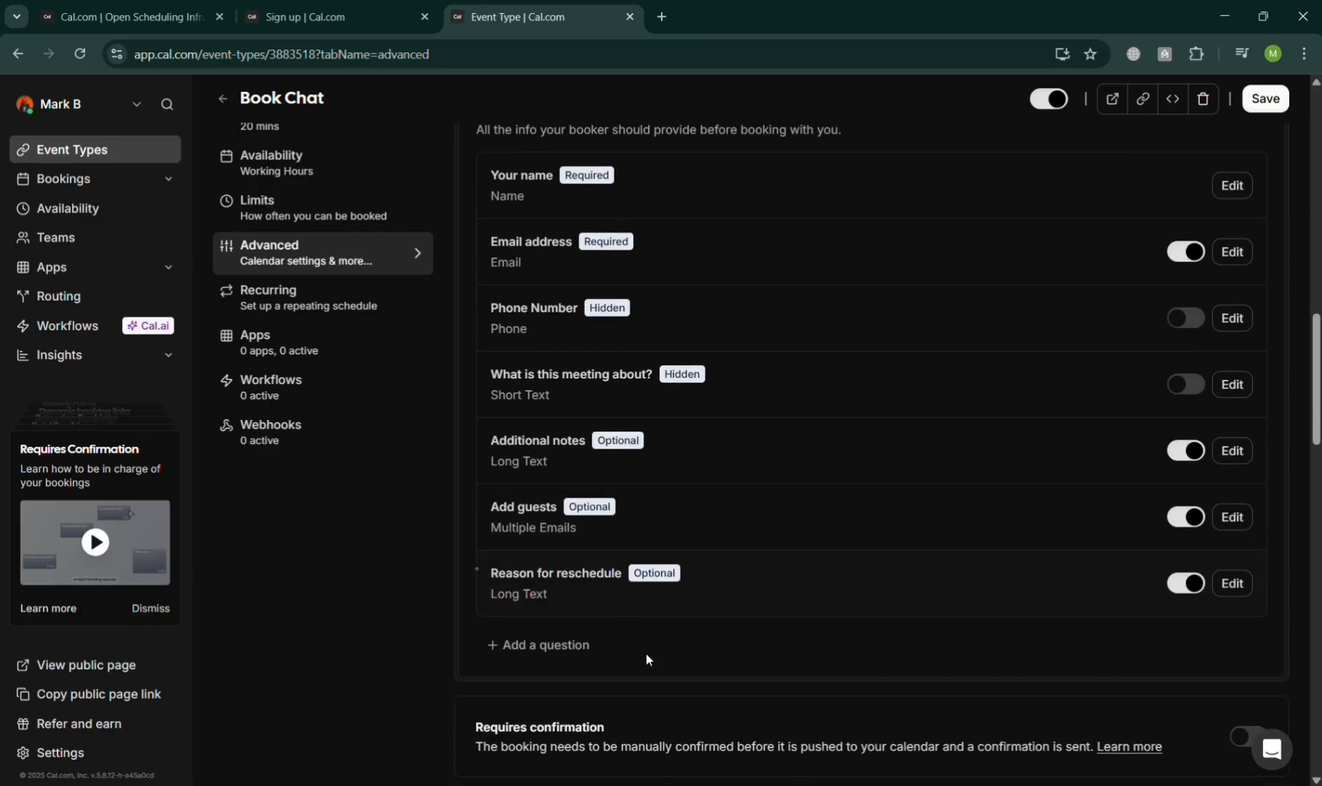
Try requiring manual confirmation for Book Chat bookings, and switch the option off again.
scroll(646, 653, "down", 6)
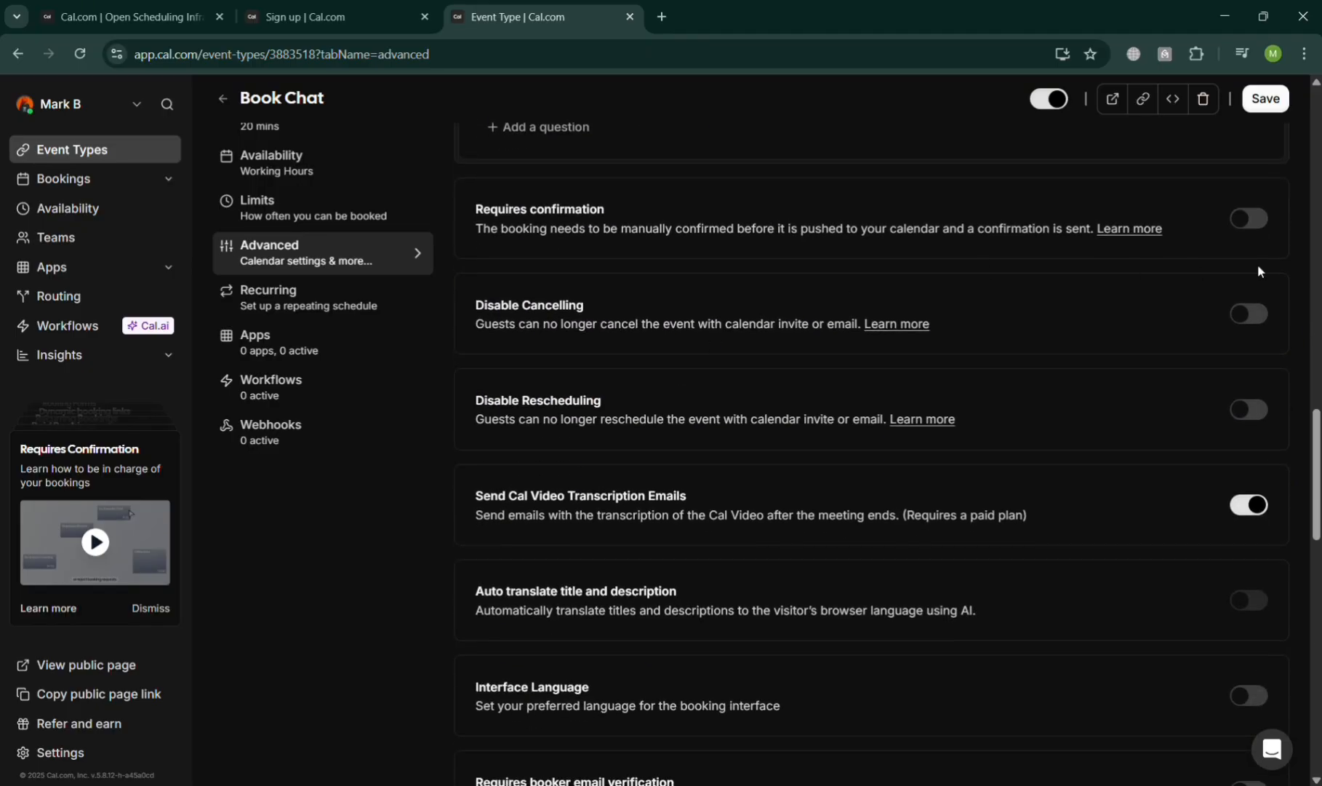
left_click(1240, 218)
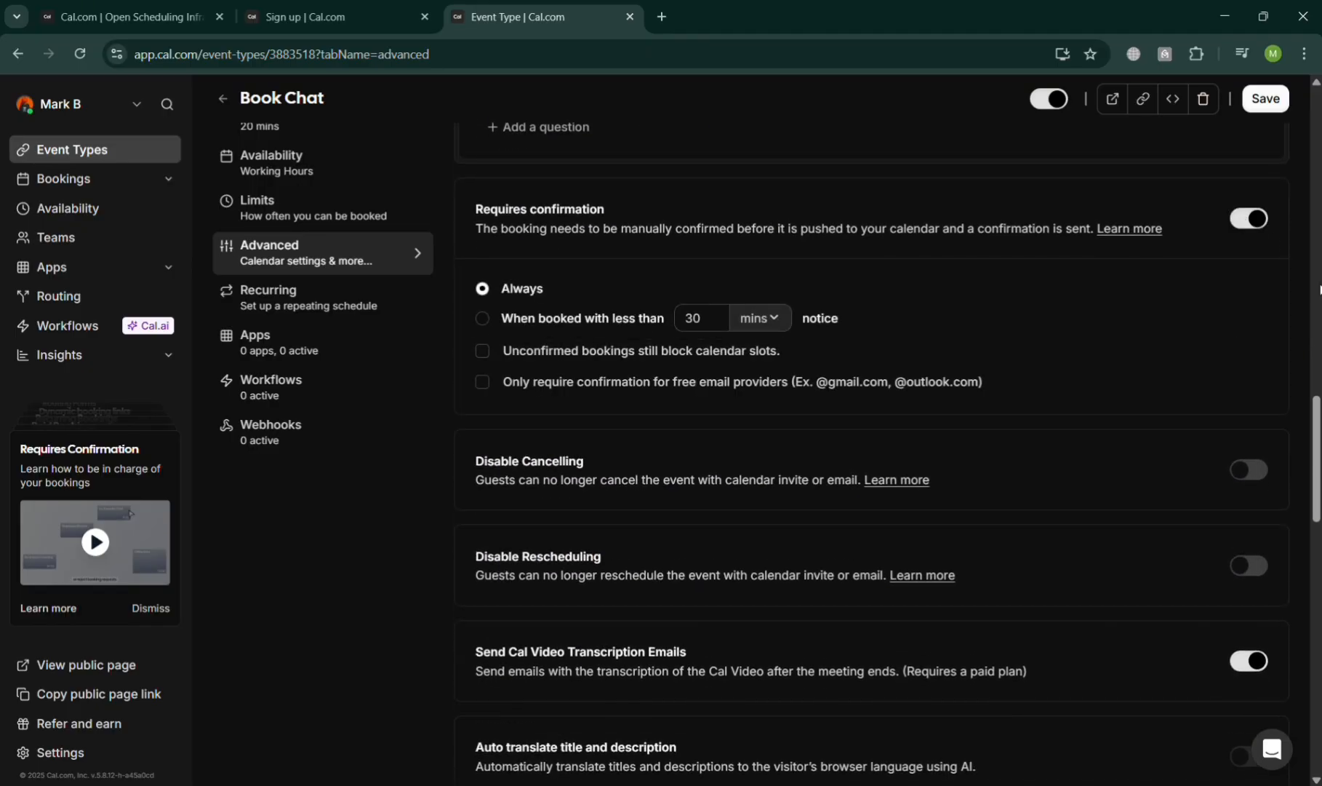
left_click(1253, 220)
Try hiding notes in the calendar for Book Chat, and switch the option off again.
scroll(1253, 259, "up", 8)
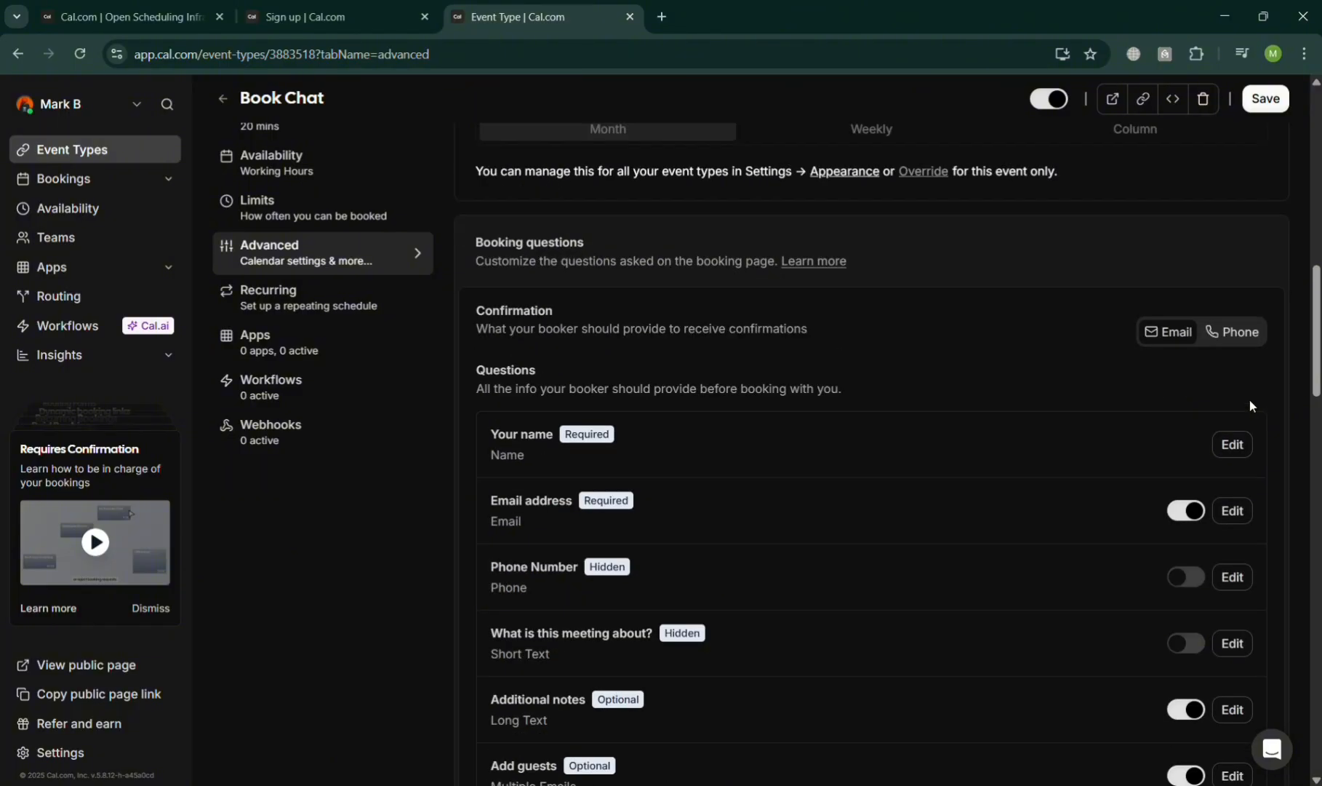
scroll(1242, 462, "down", 7)
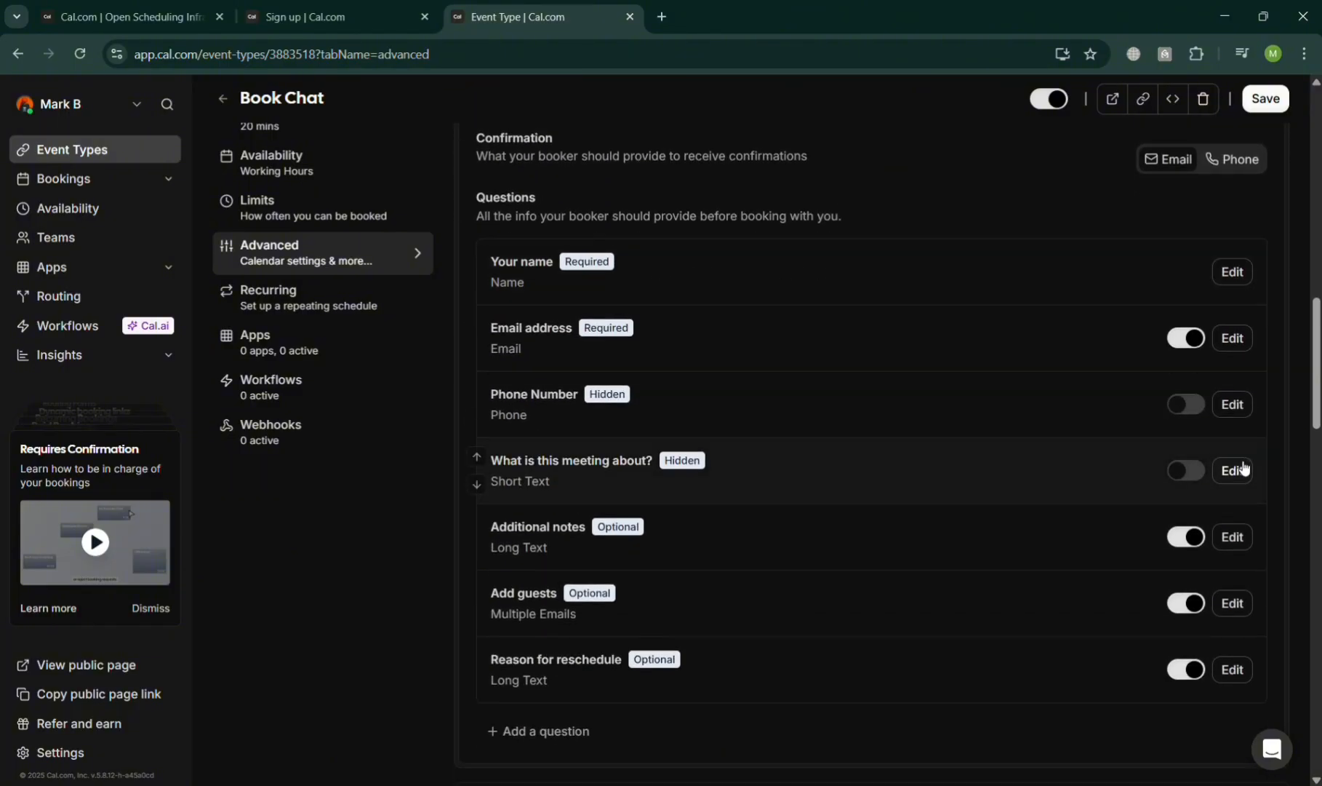
scroll(798, 460, "down", 4)
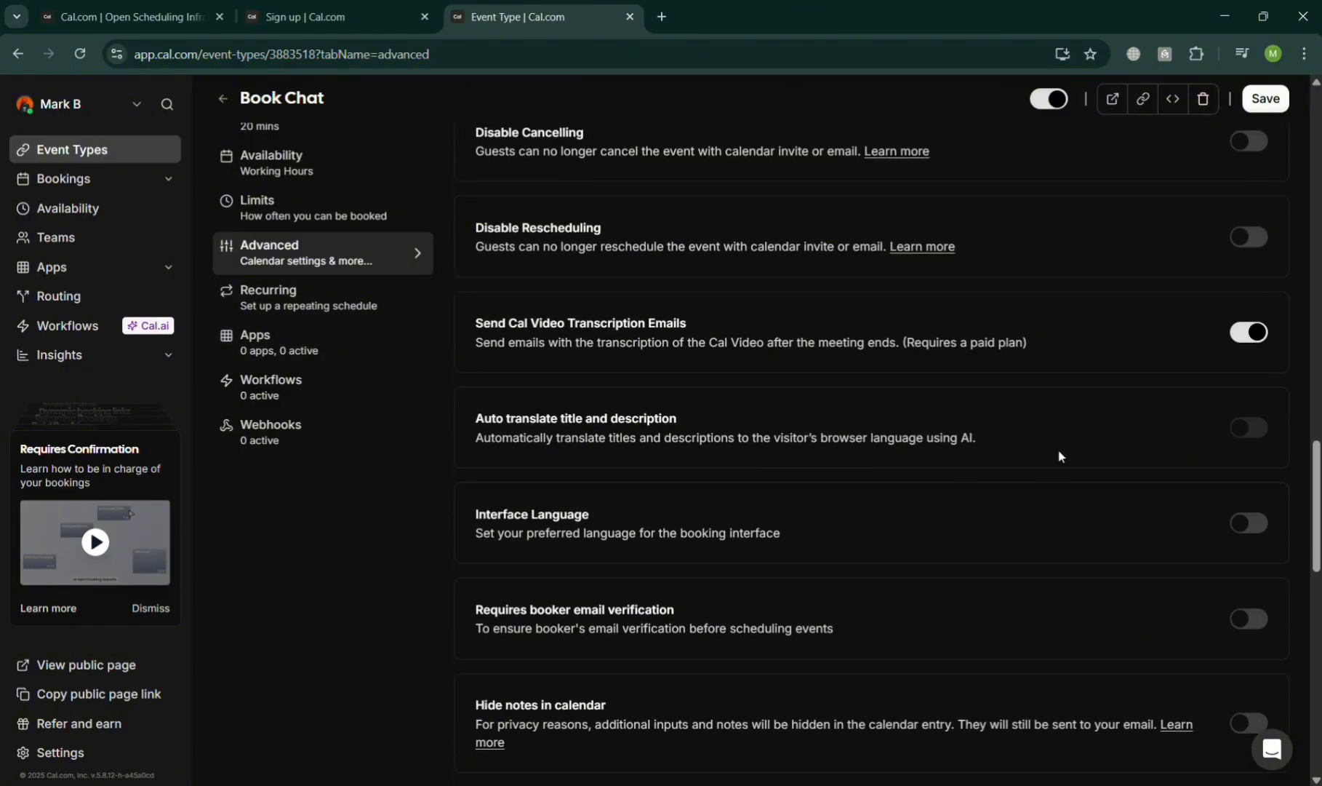
scroll(1117, 412, "down", 2)
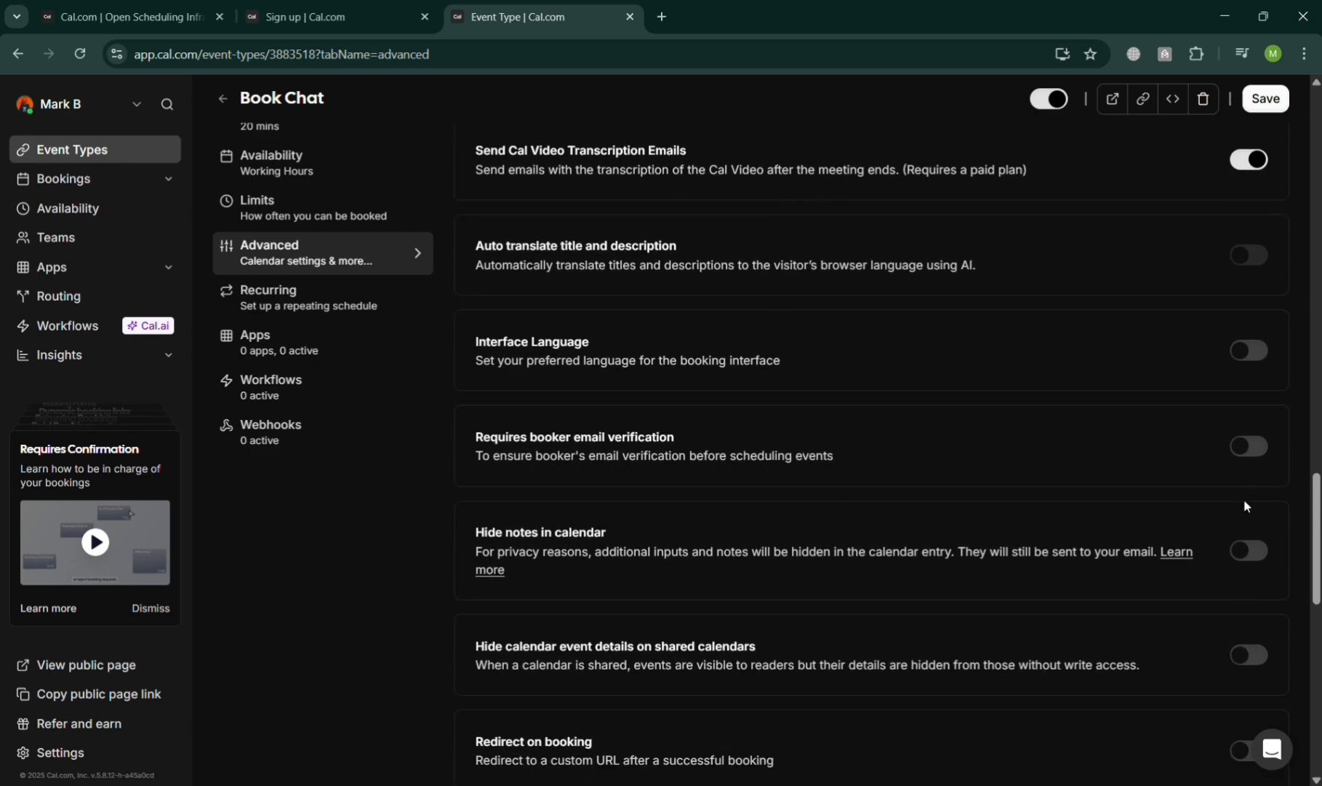
scroll(1245, 495, "down", 2)
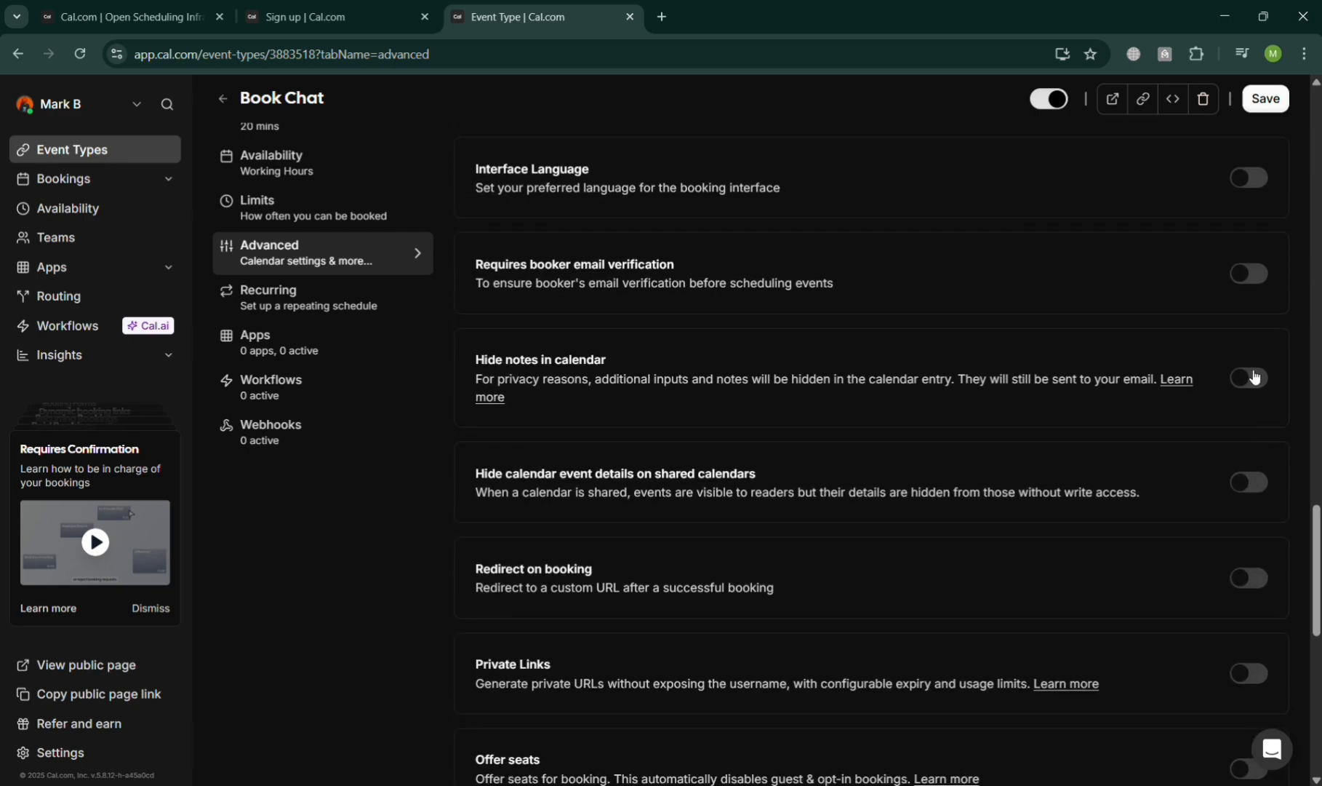
left_click(1254, 376)
left_click(1254, 376)
Examine the remaining advanced options of Book Chat and its recurring, apps and workflows settings.
scroll(1219, 509, "down", 1)
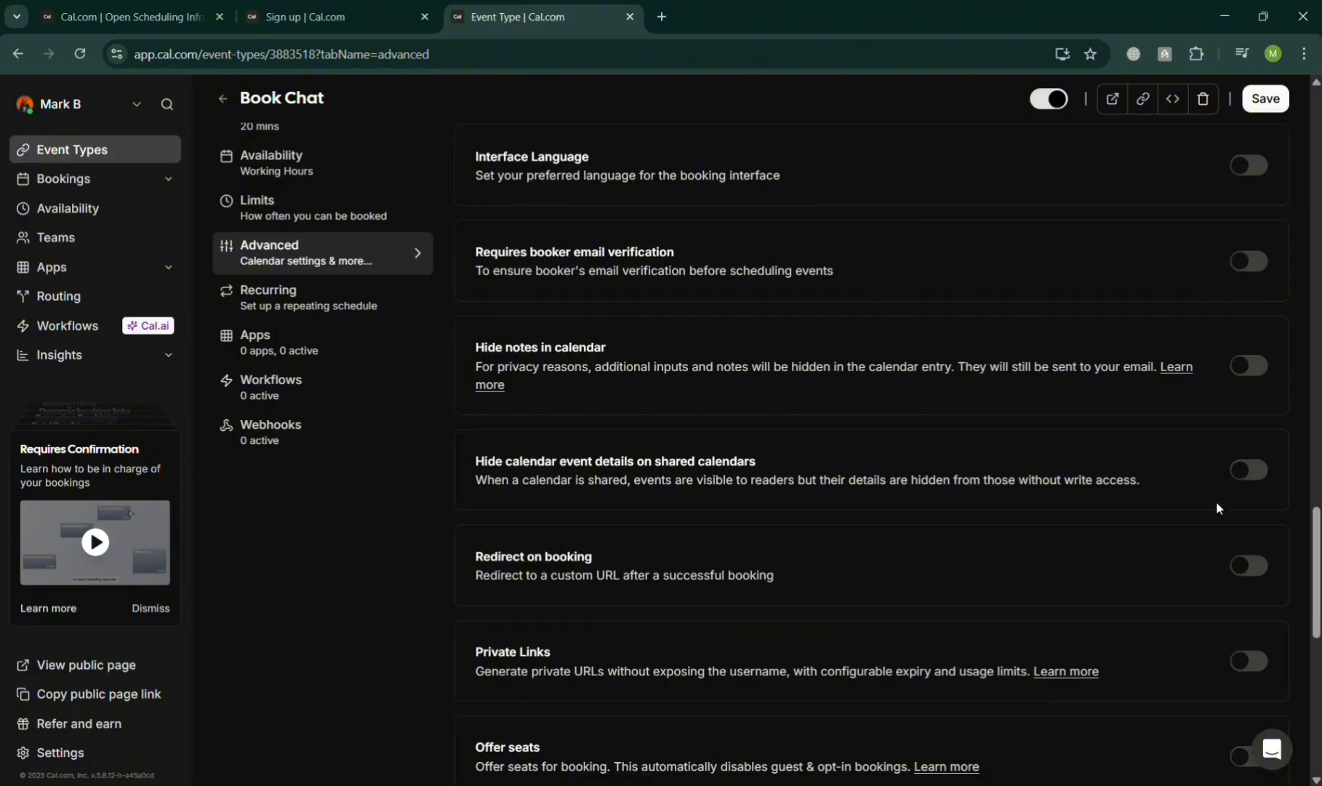
scroll(1217, 503, "down", 4)
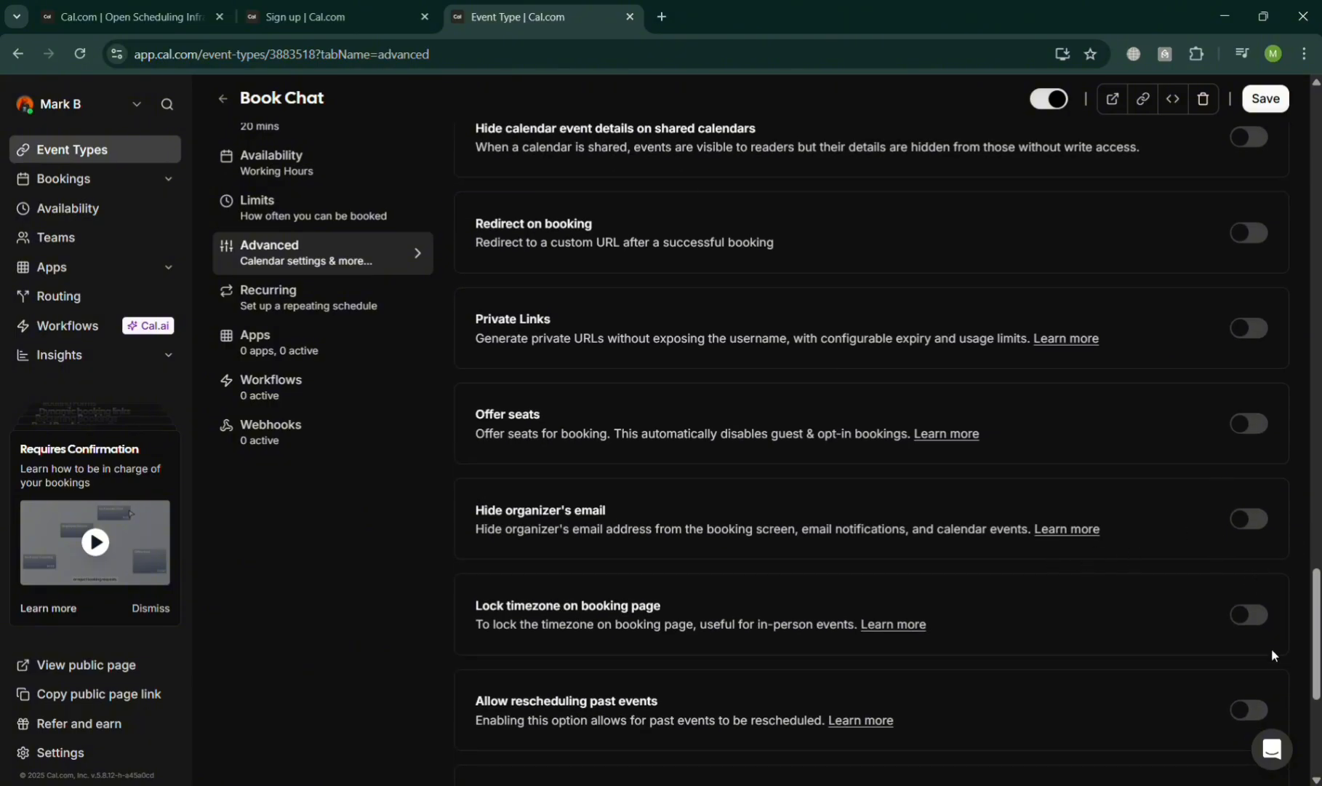
scroll(1263, 720, "down", 2)
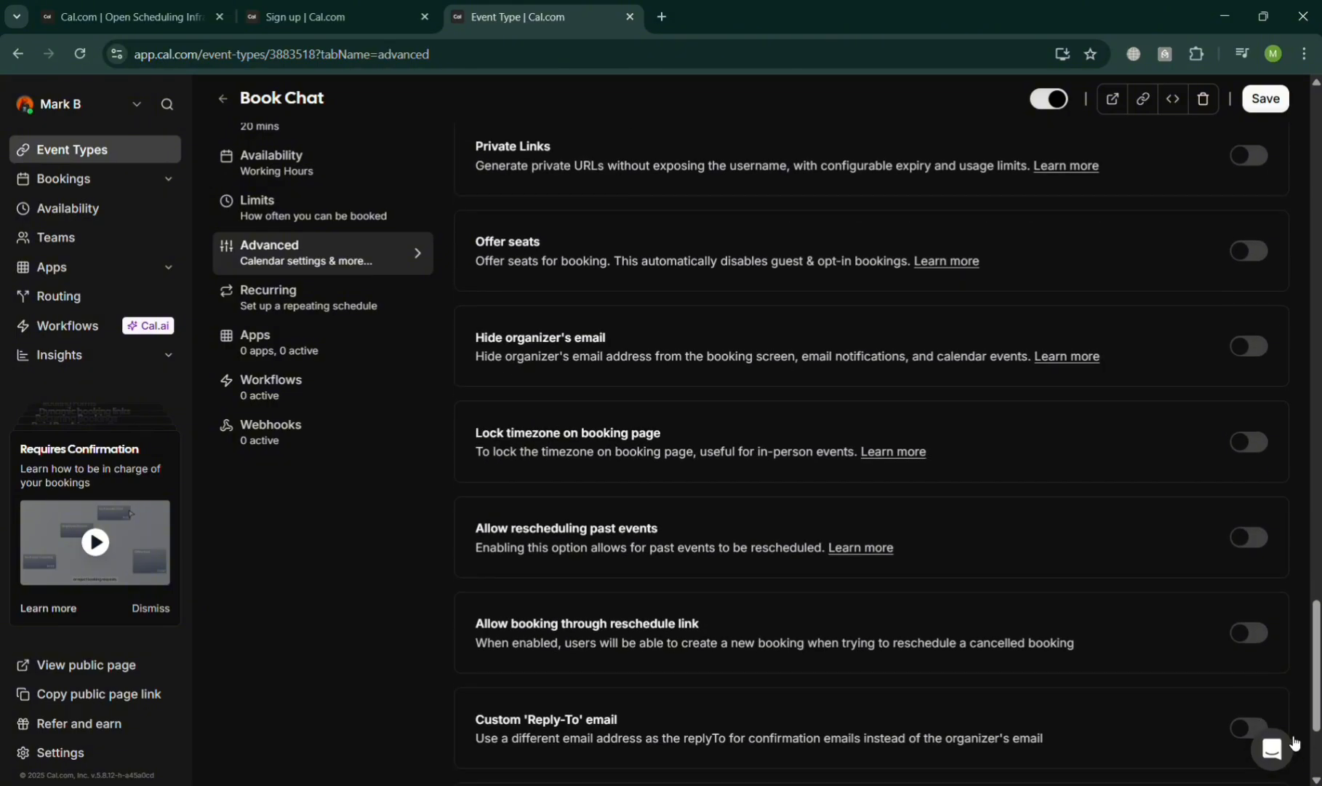
left_click(359, 306)
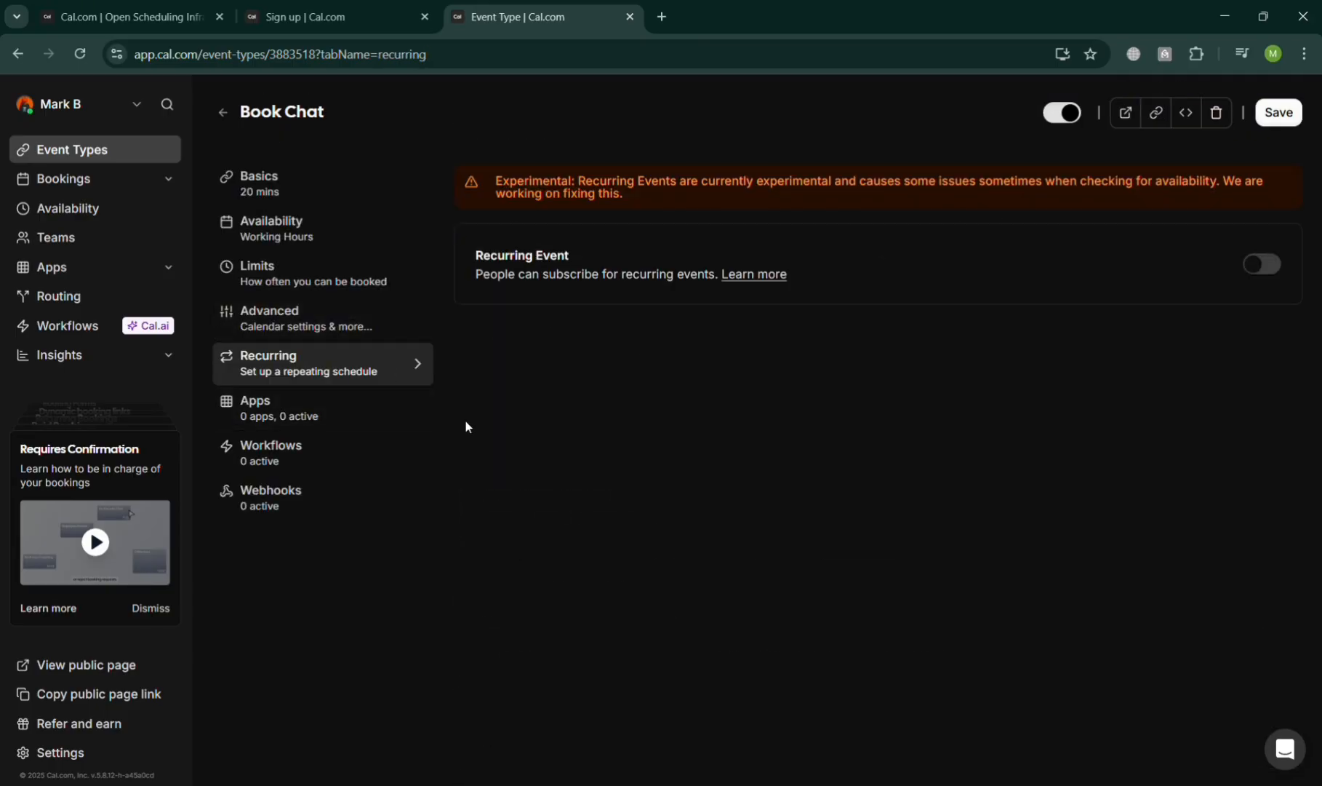
left_click(345, 411)
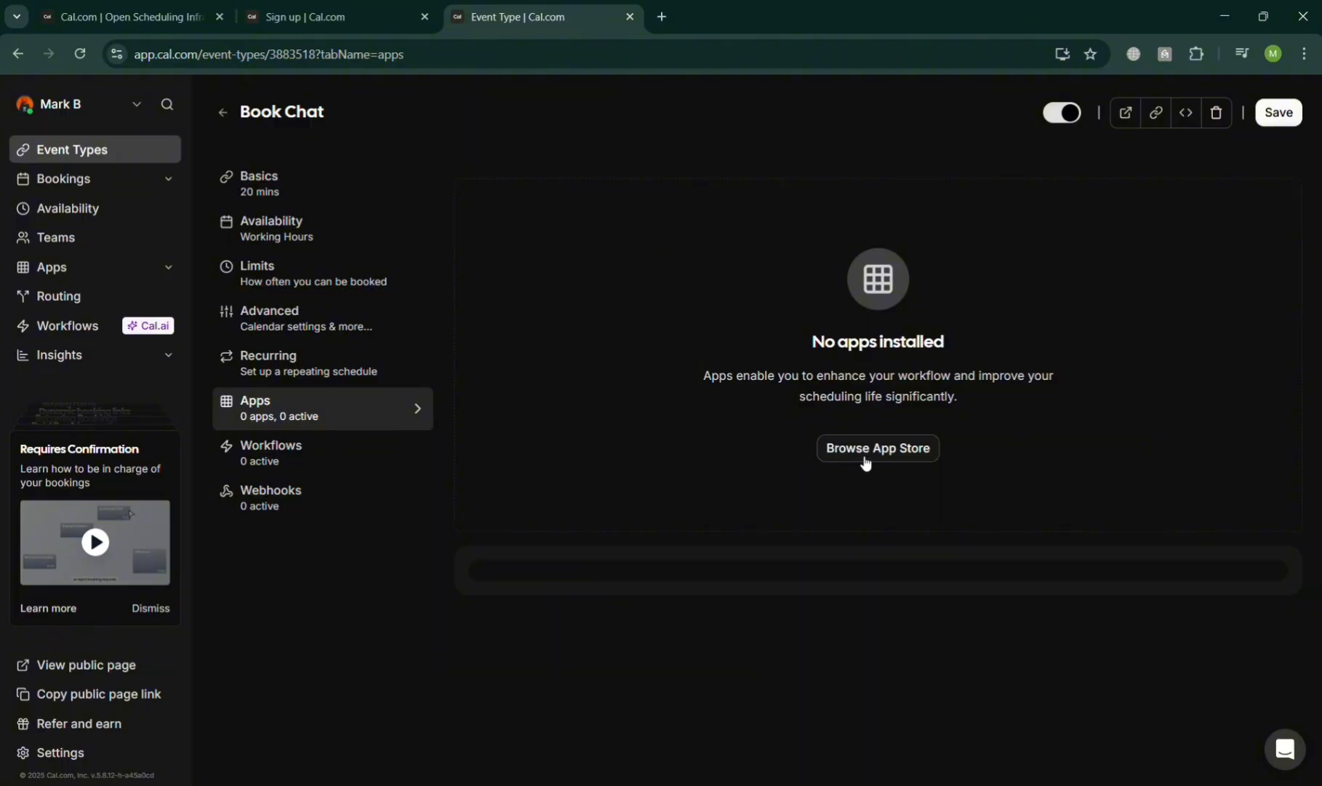
left_click(331, 466)
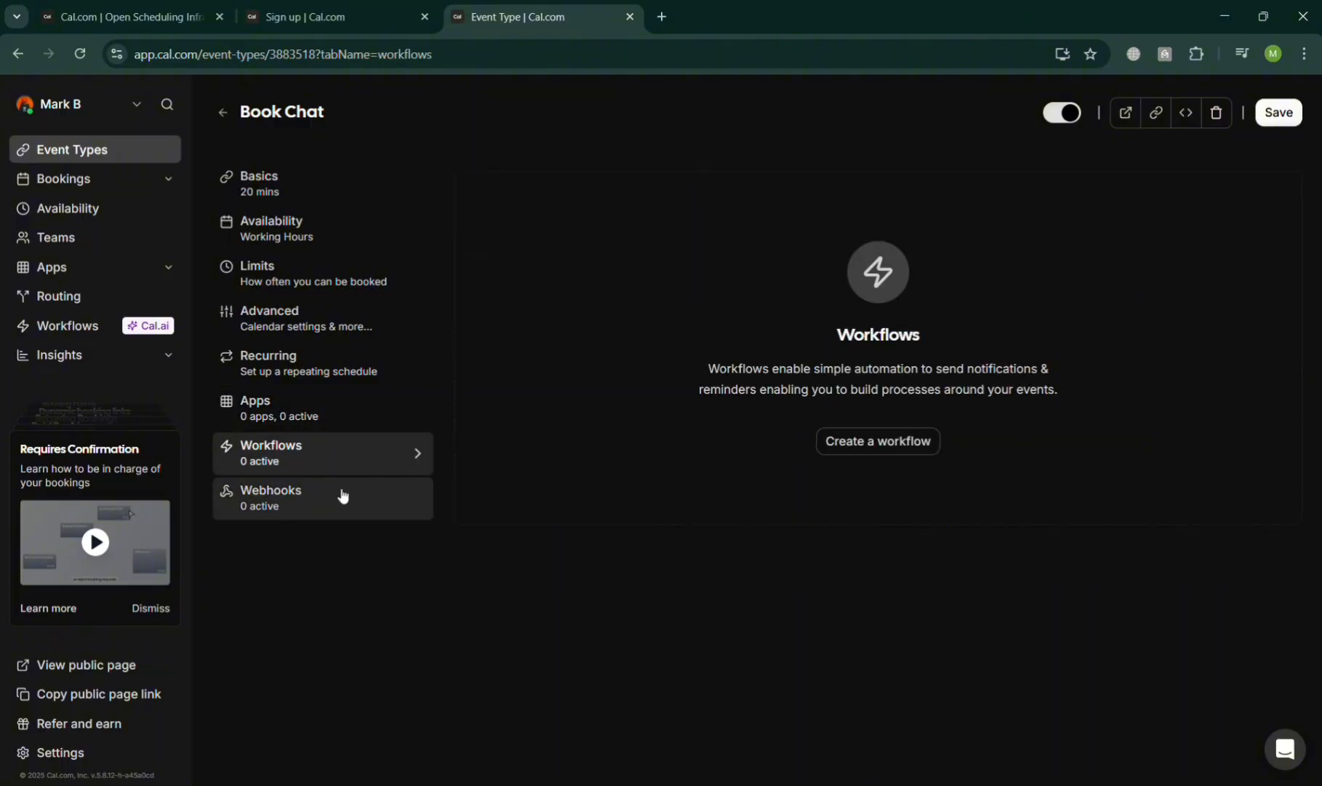
left_click(343, 495)
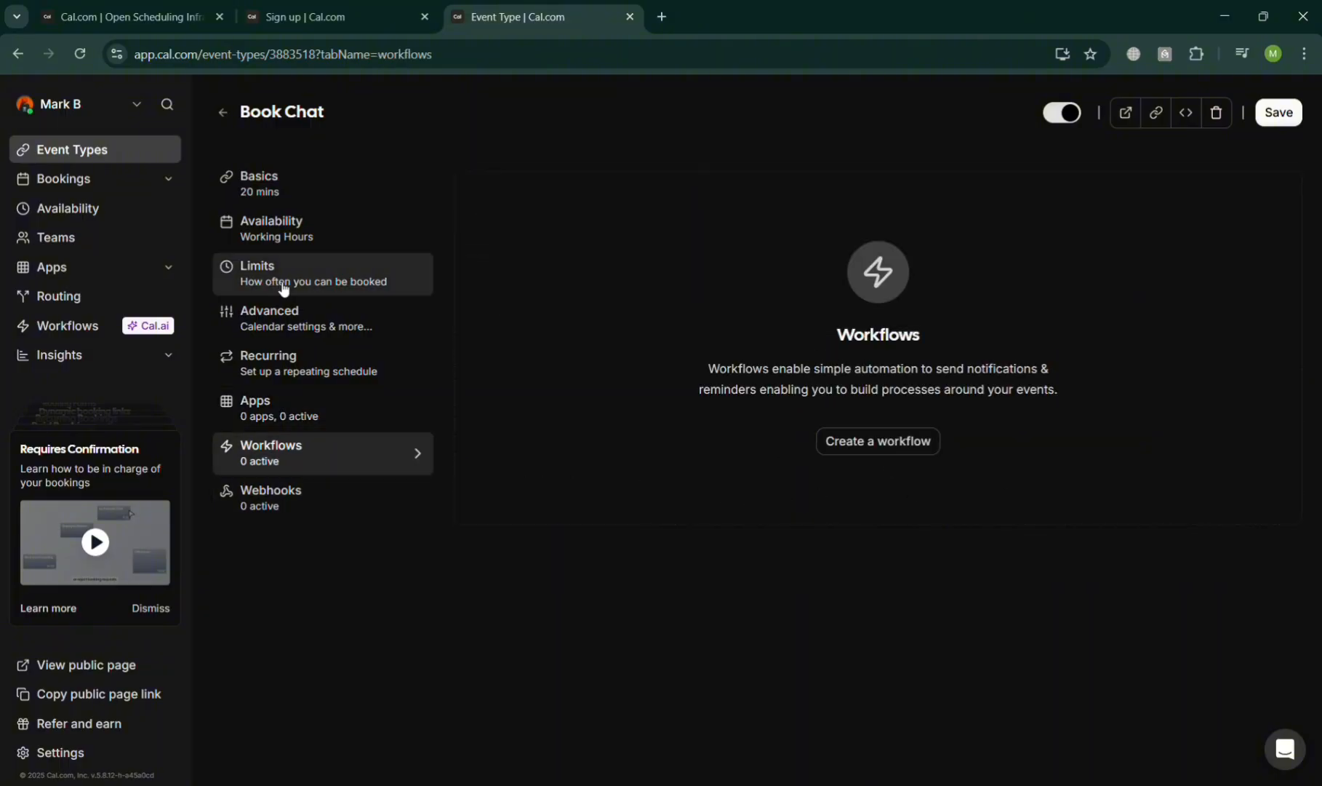
Open the public booking page of Book Chat and book the 11:00am slot on Friday, November 21, 2025.
left_click(223, 113)
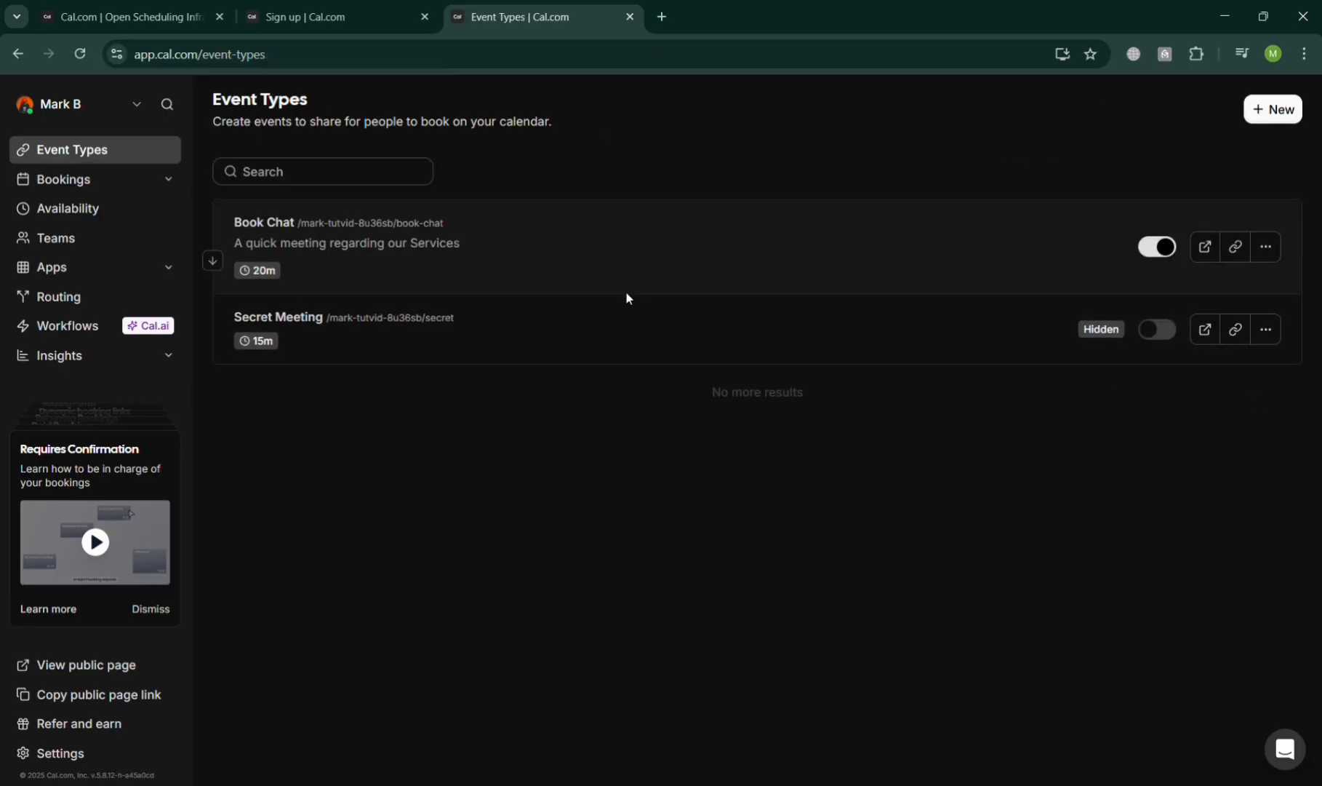
left_click(1207, 248)
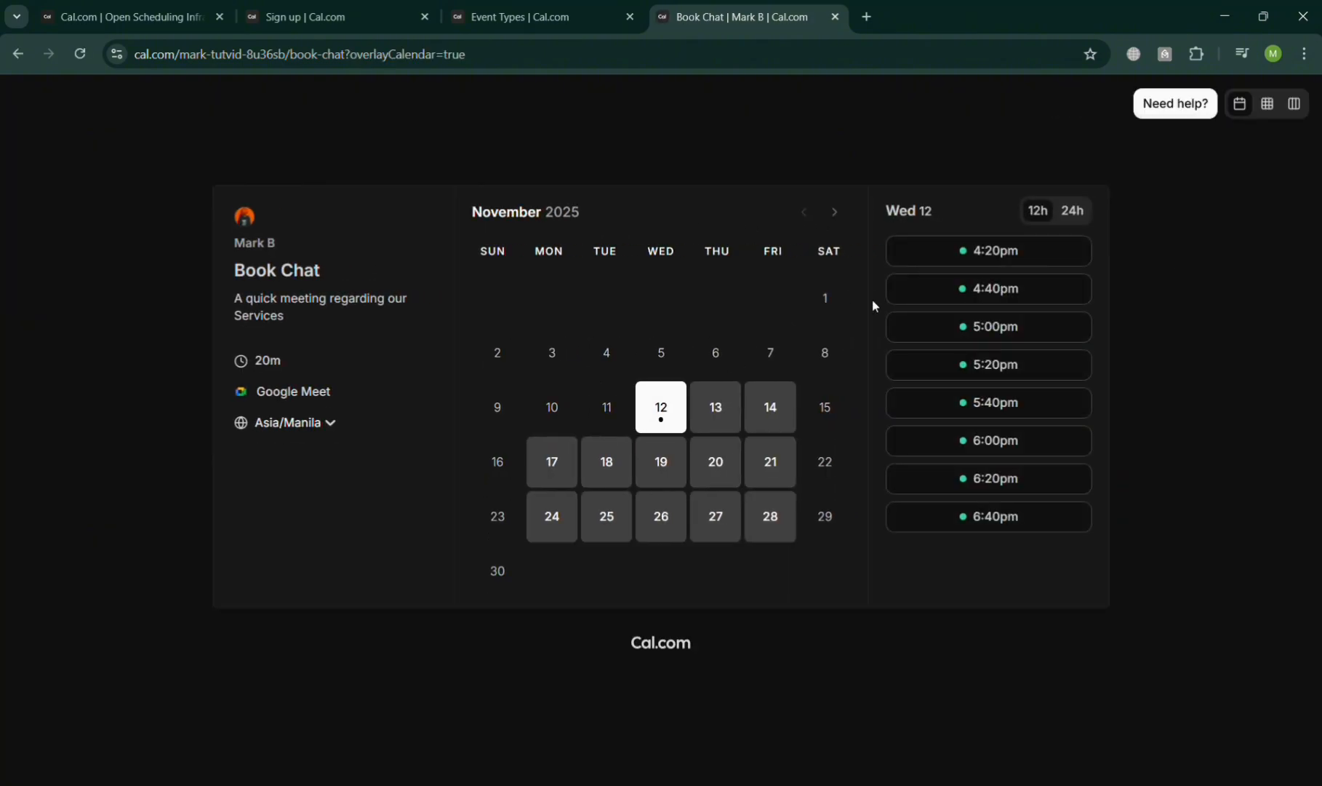
left_click(770, 462)
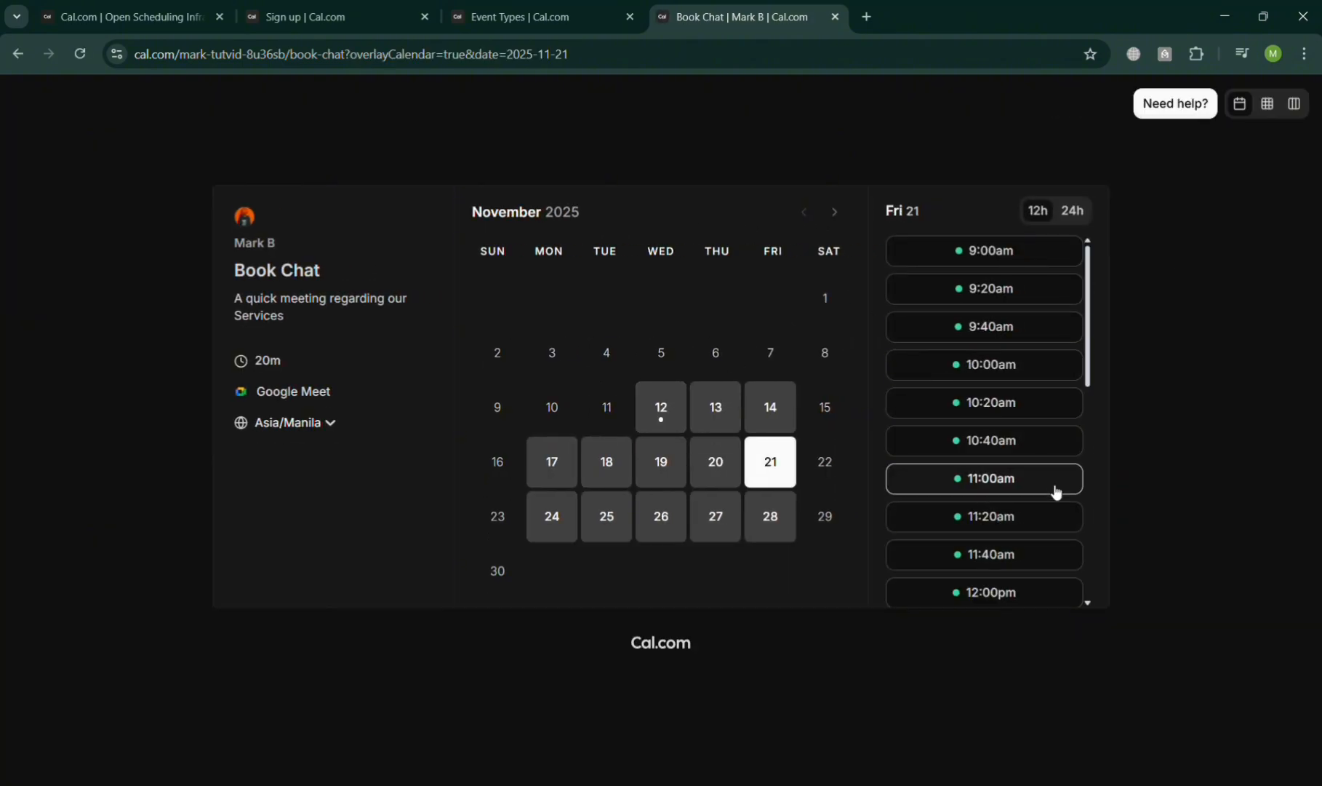
left_click(1033, 481)
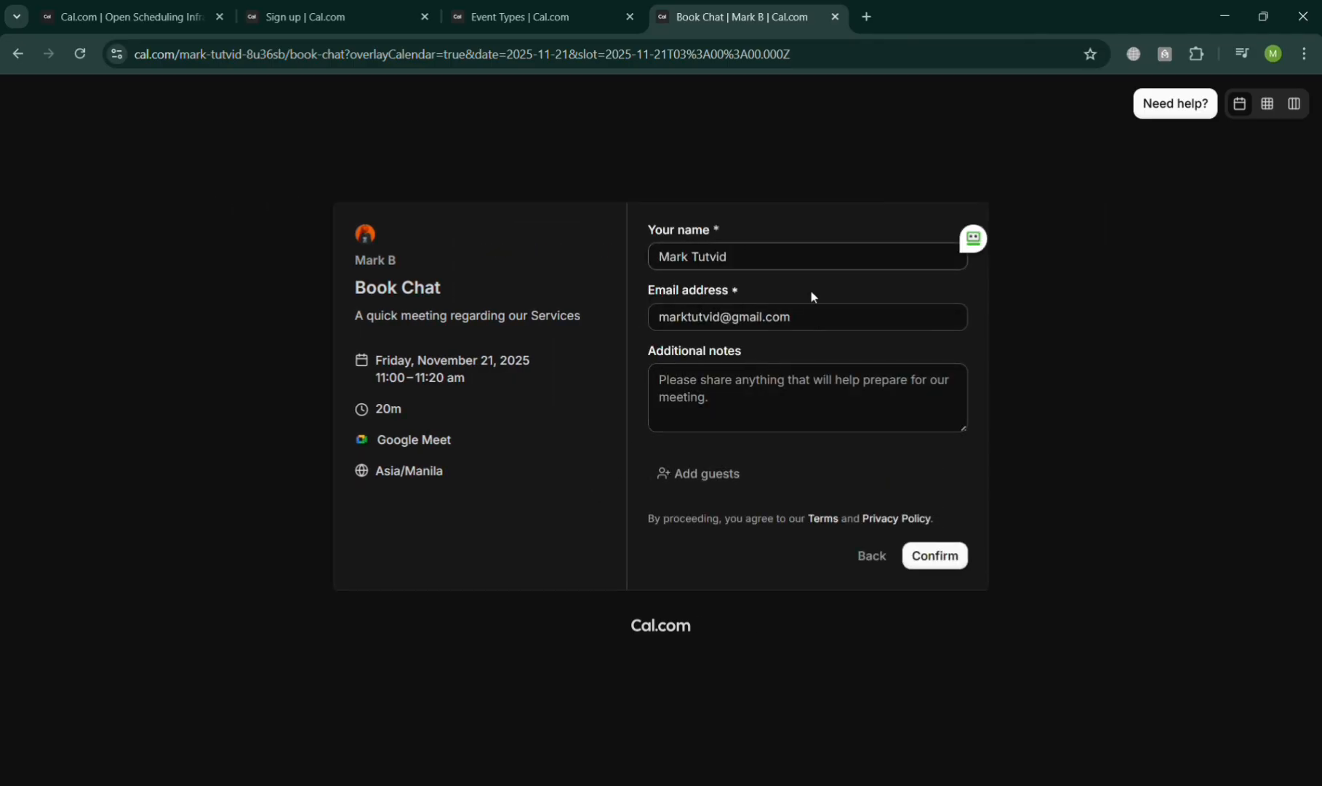
left_click(816, 394)
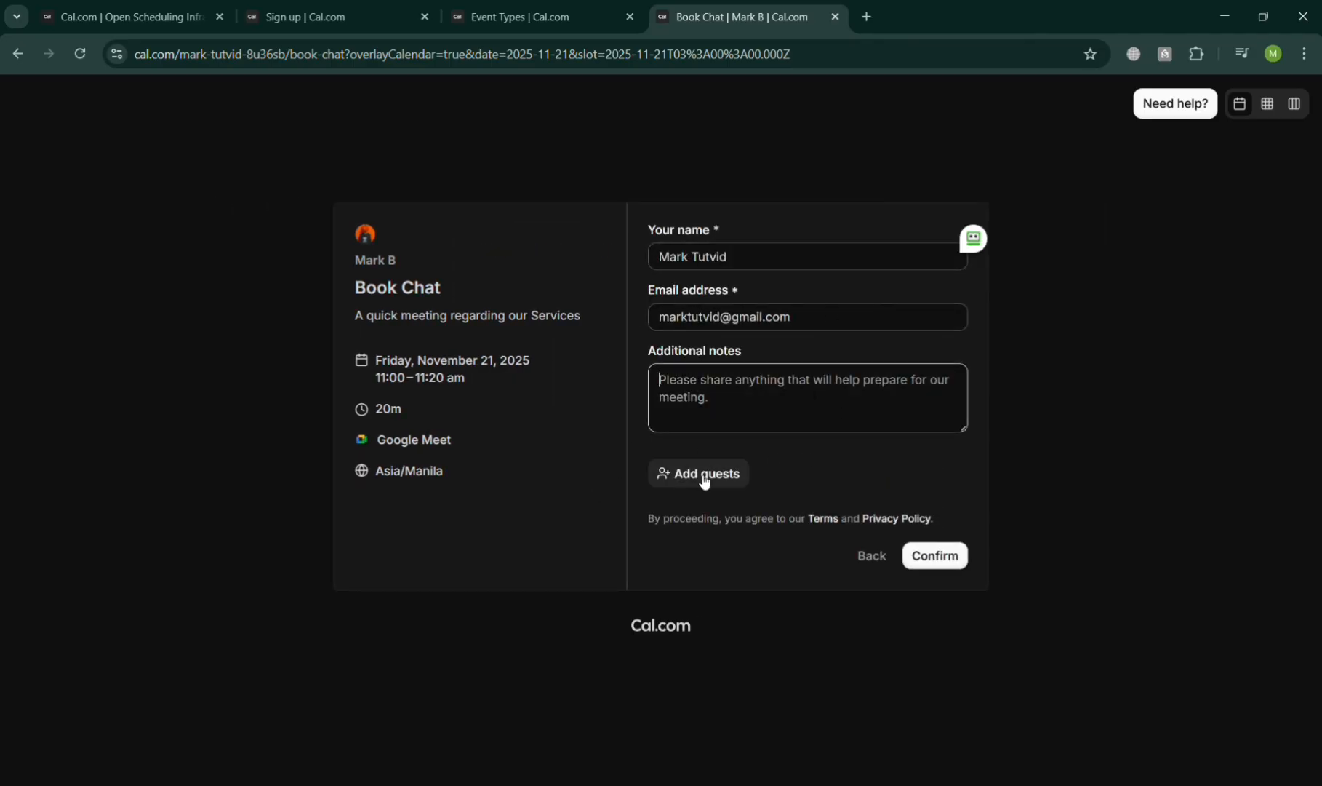
left_click(948, 566)
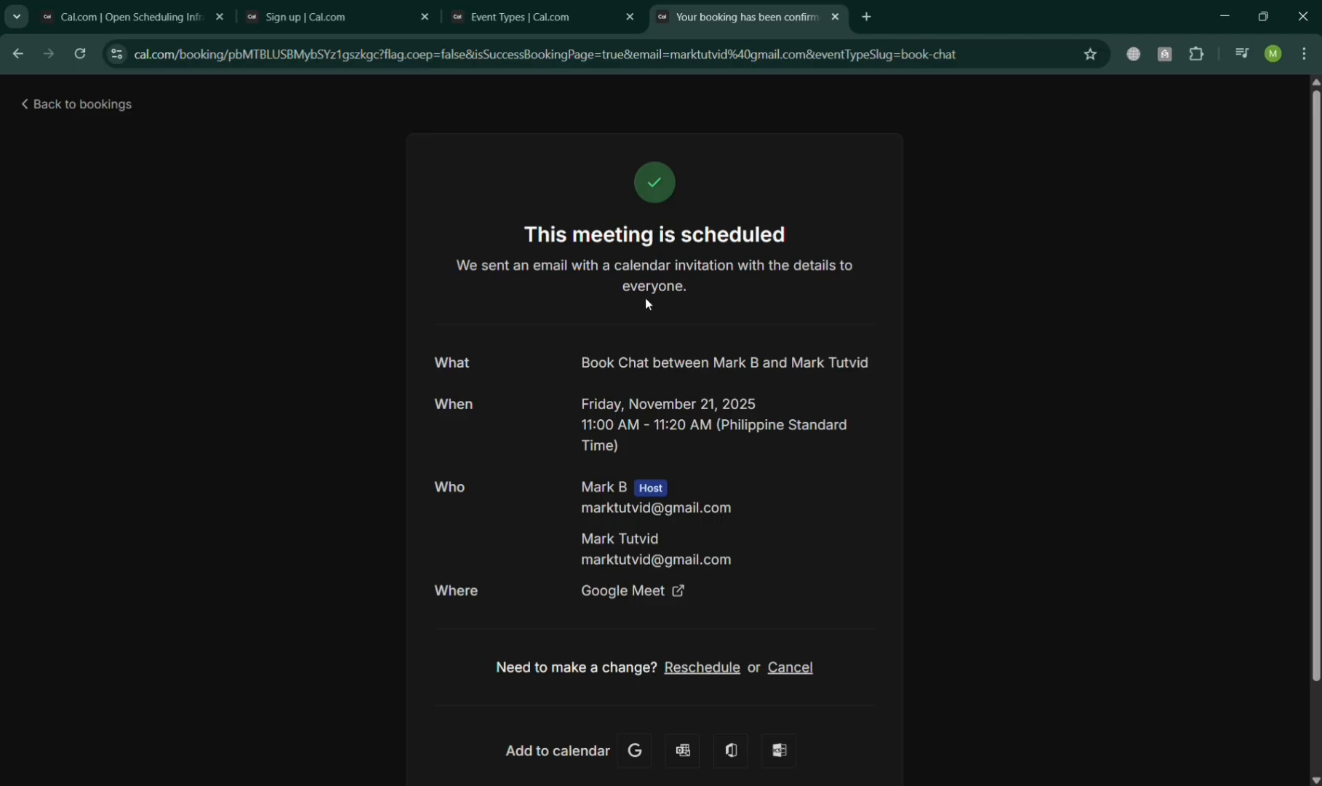
Examine the booking confirmation and its cancellation form, and leave for the upcoming bookings without cancelling the meeting.
scroll(649, 303, "down", 2)
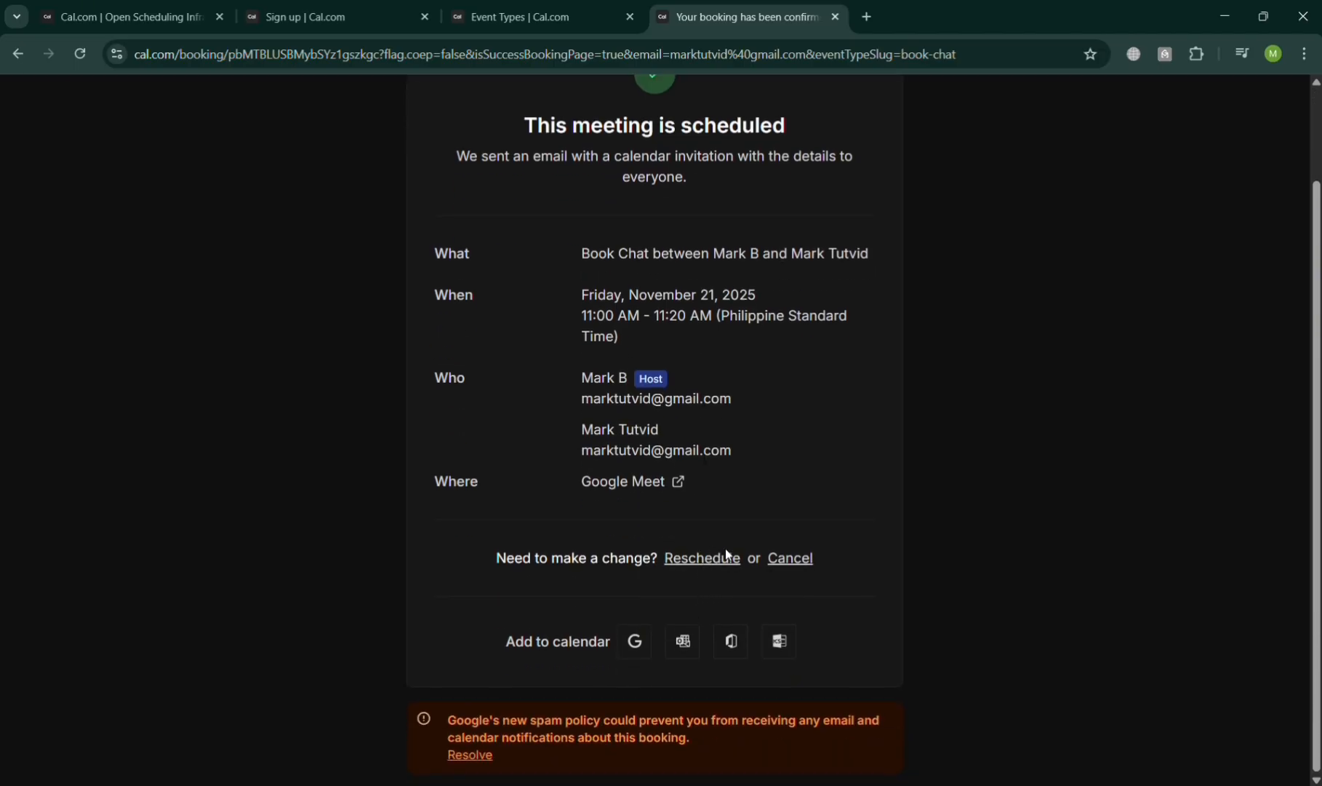
left_click(800, 566)
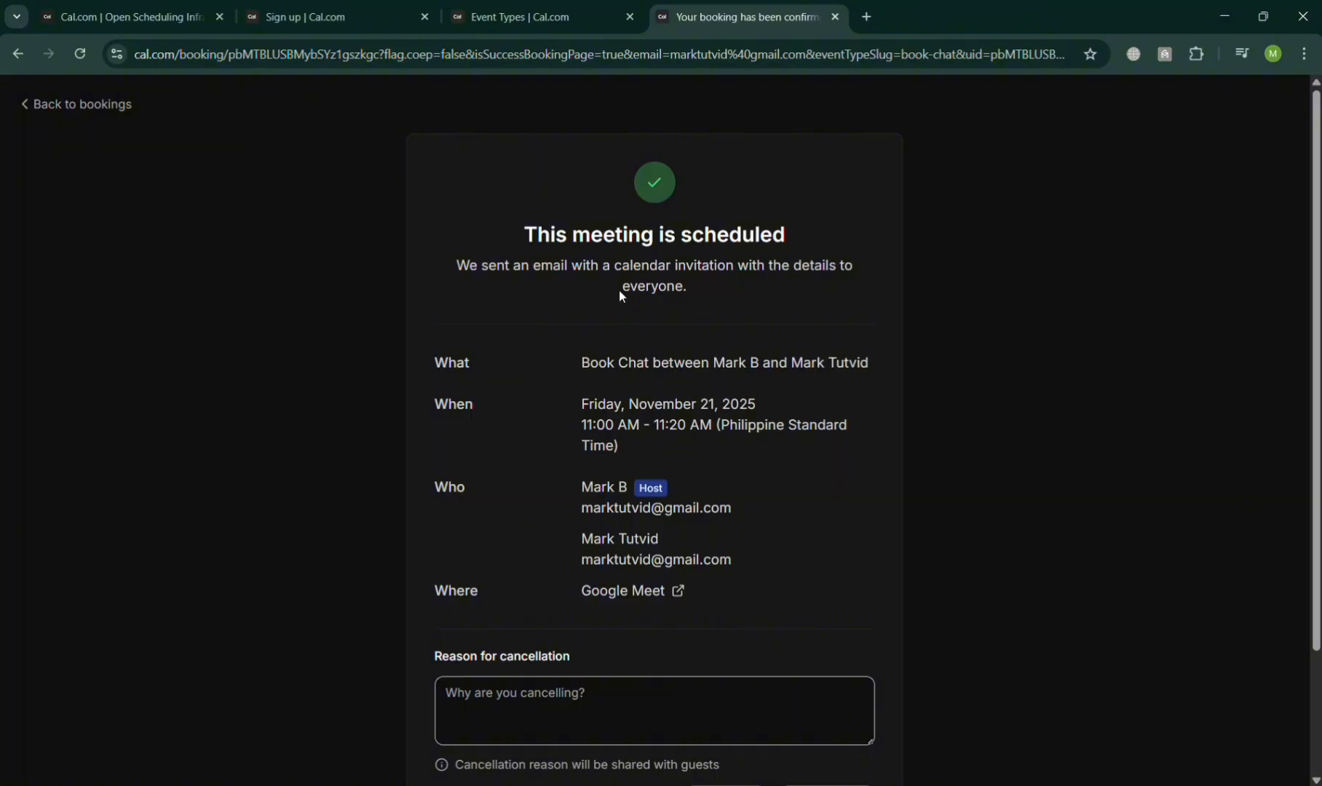
left_click(36, 105)
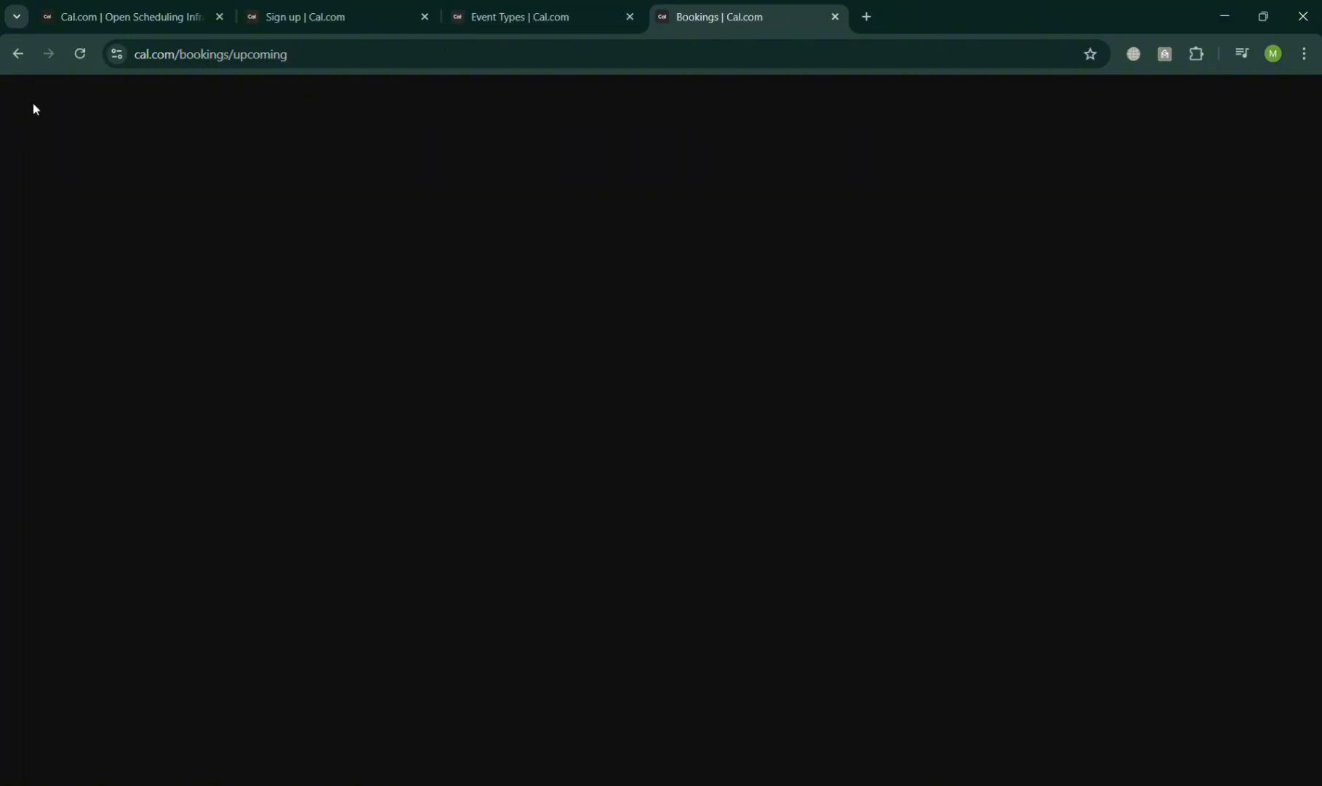
Go back to the event types, open the availability schedules and show the available actions for the Working Hours schedule.
left_click(521, 17)
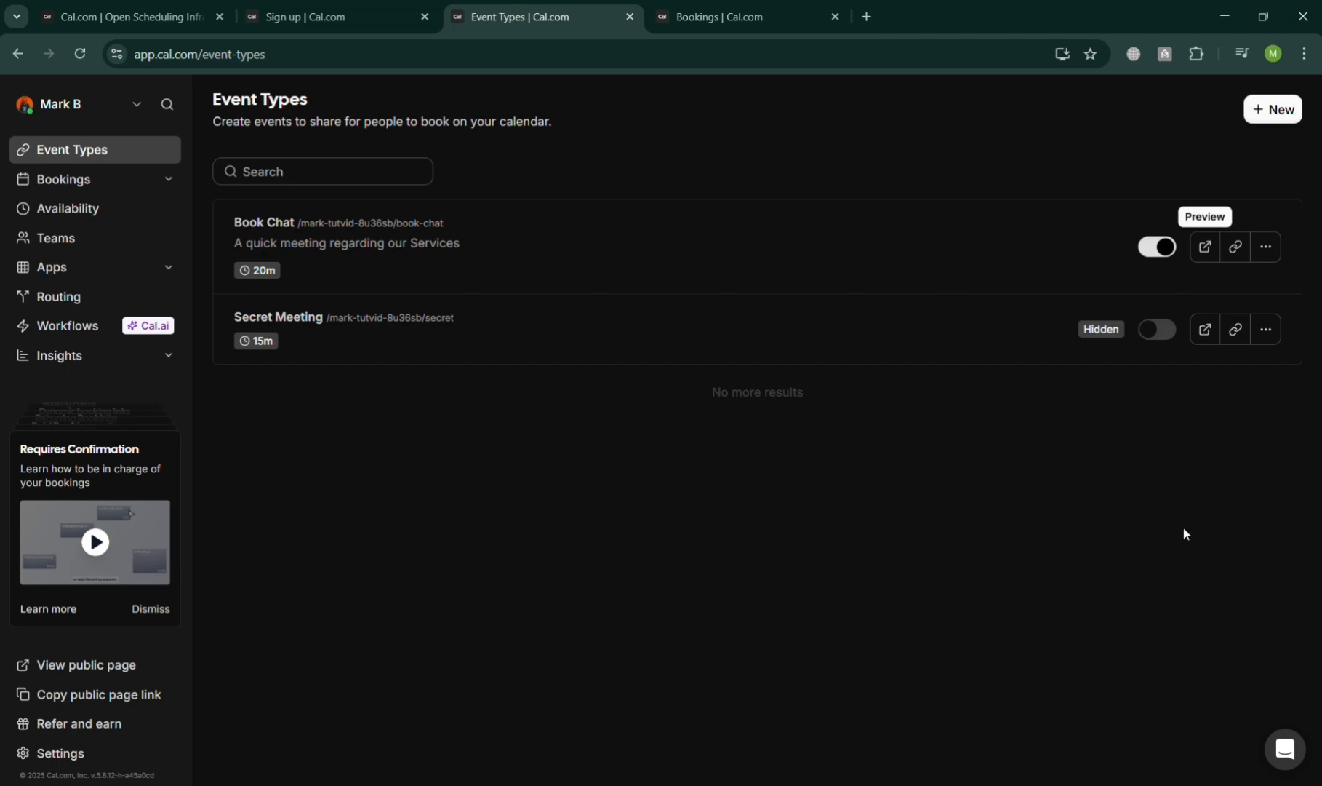
left_click(101, 210)
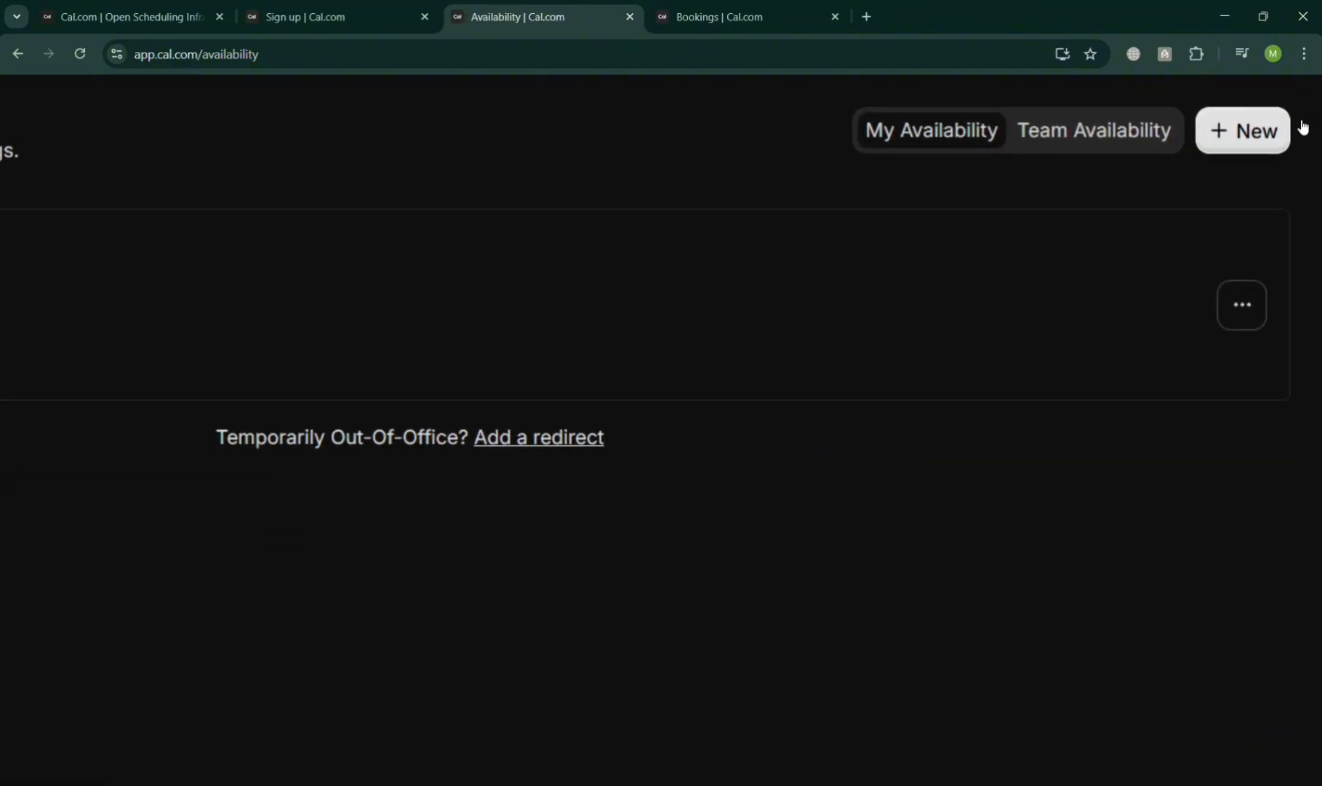
left_click(1307, 236)
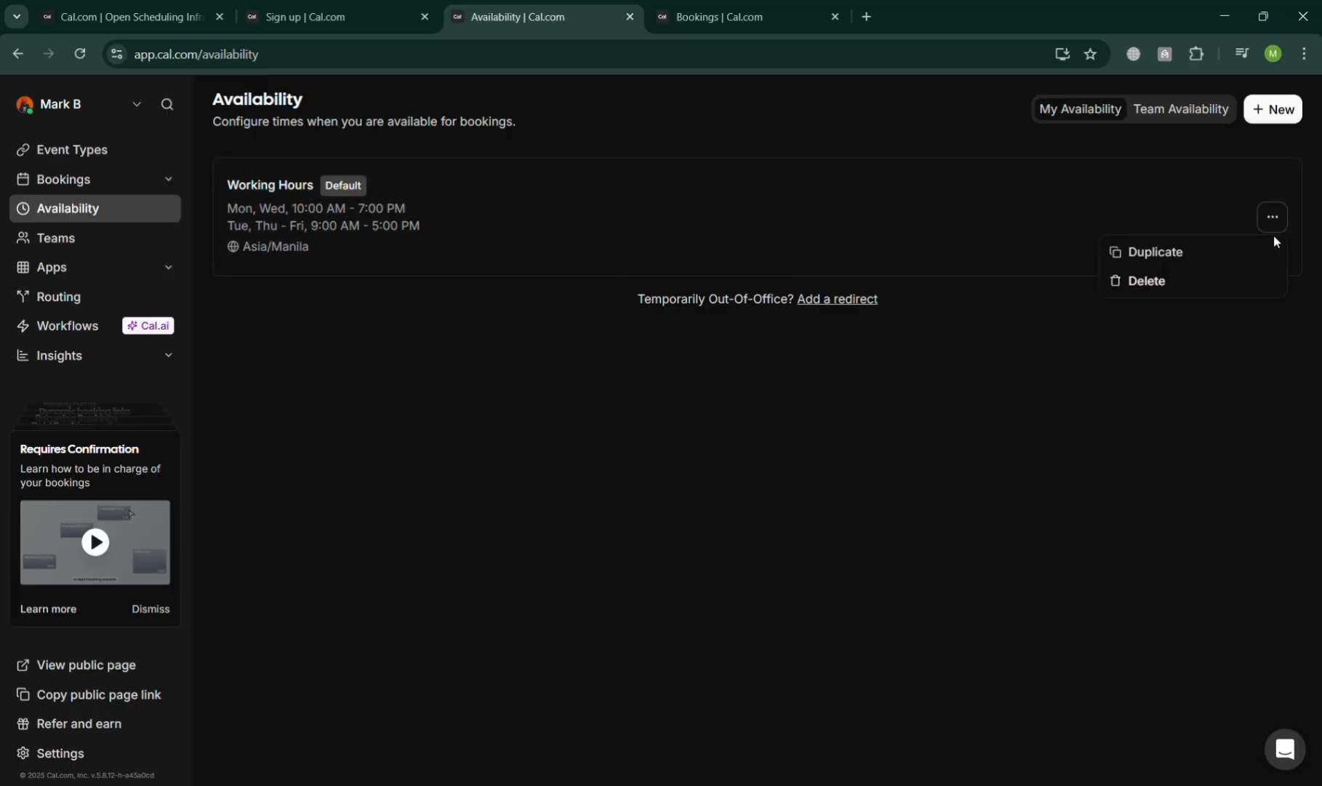
Examine the team scheduling features on the Teams page and open the App Store.
left_click(91, 242)
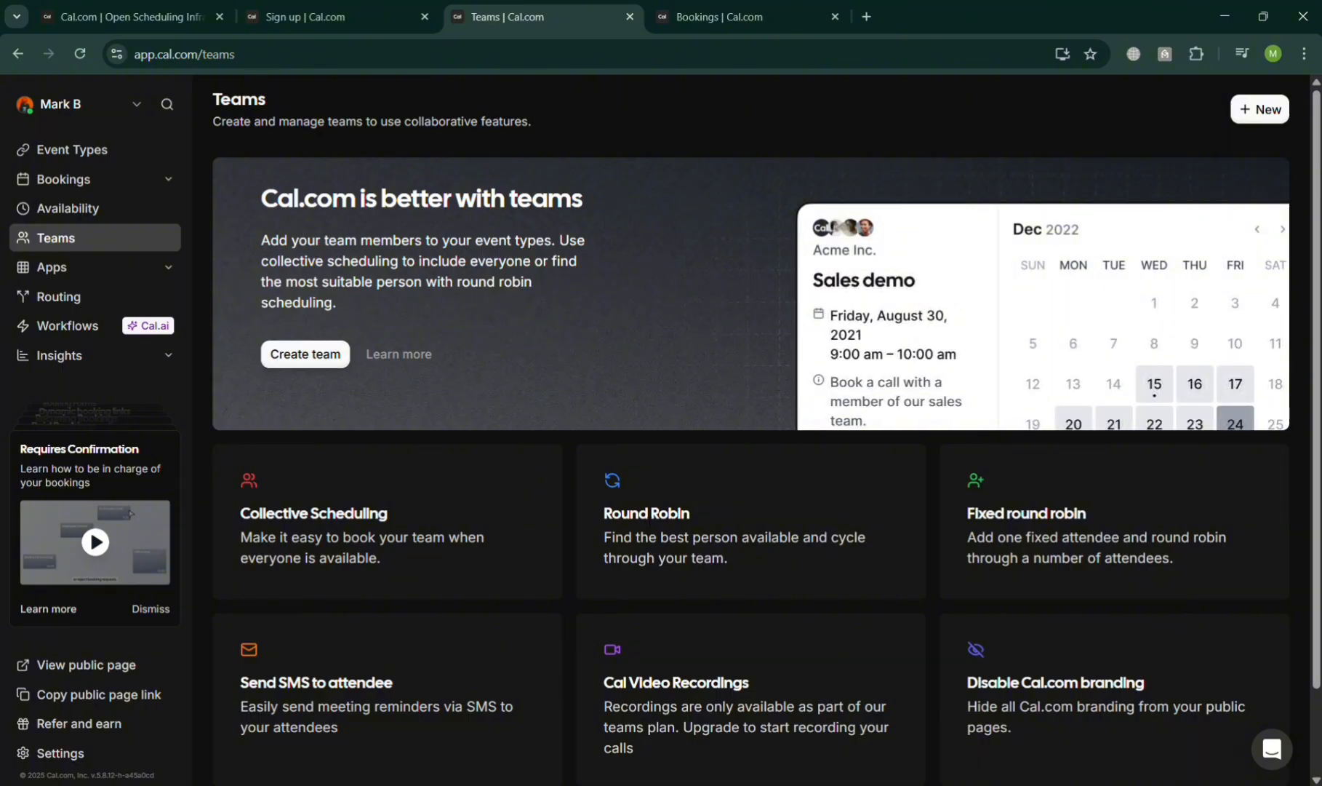
scroll(1151, 530, "down", 2)
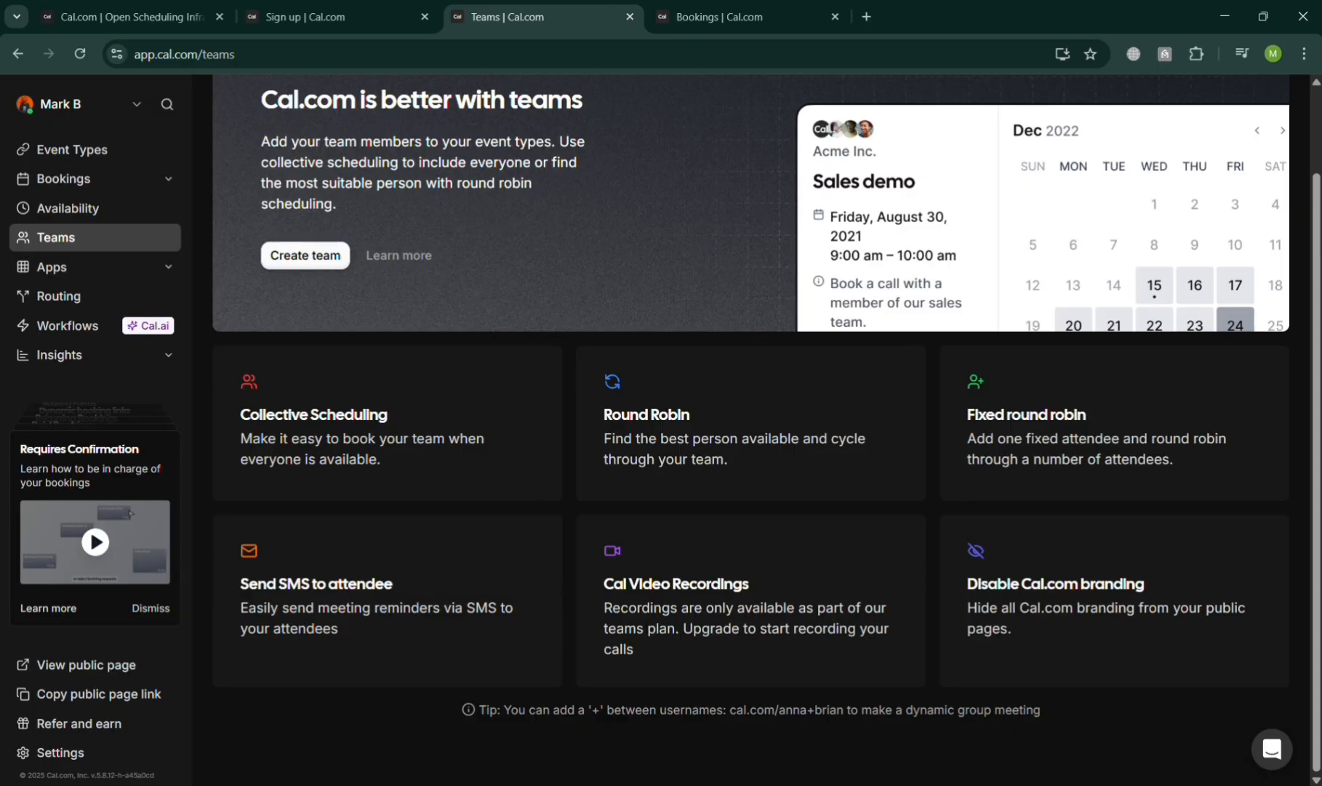
left_click(164, 269)
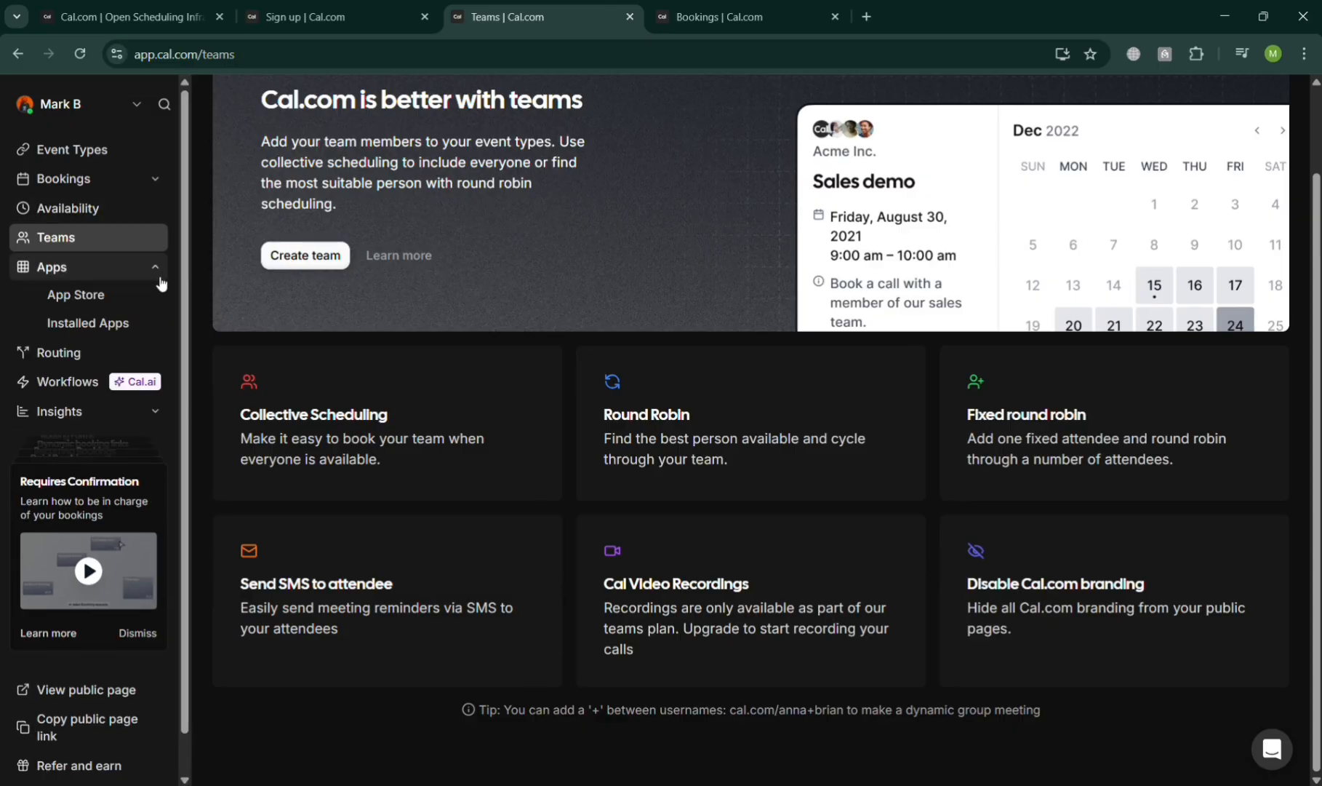
left_click(155, 307)
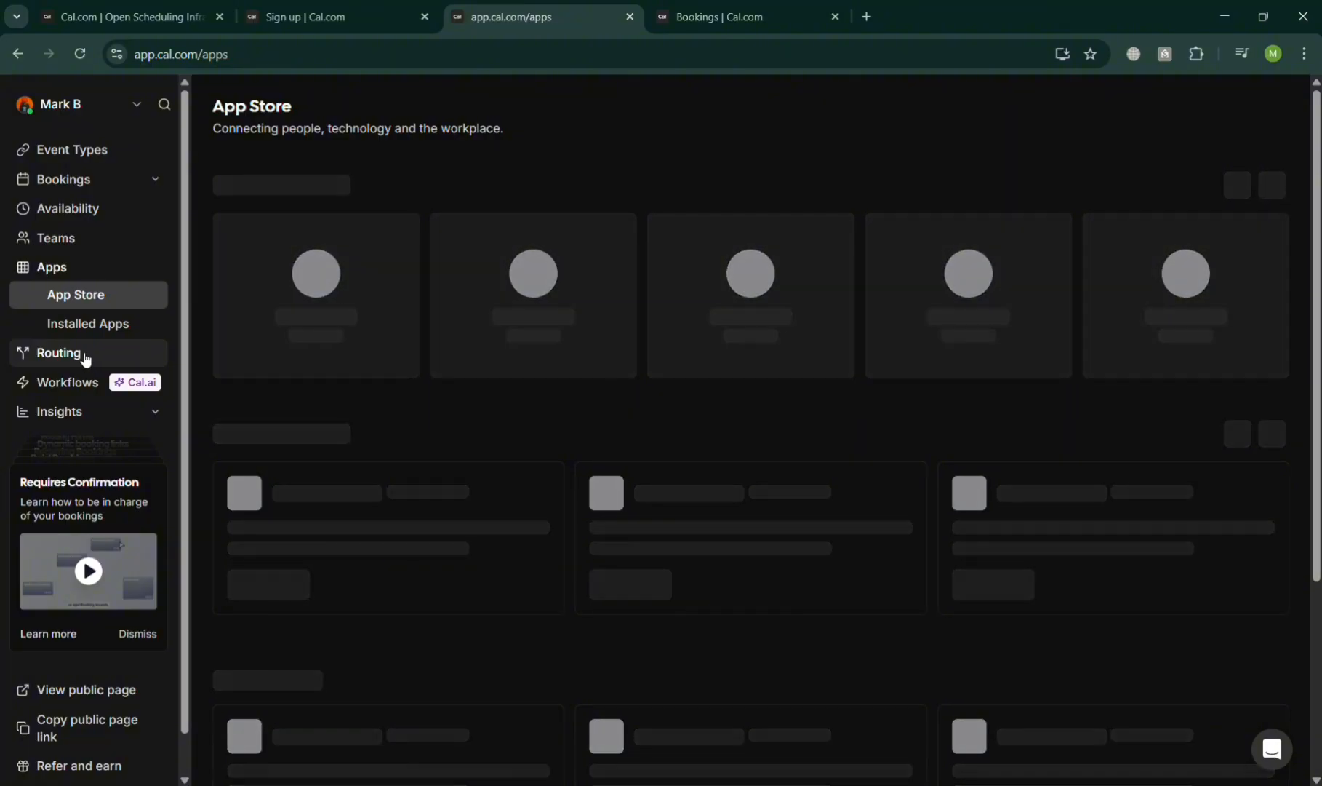
Open the Routing page and examine its routing form features.
left_click(85, 358)
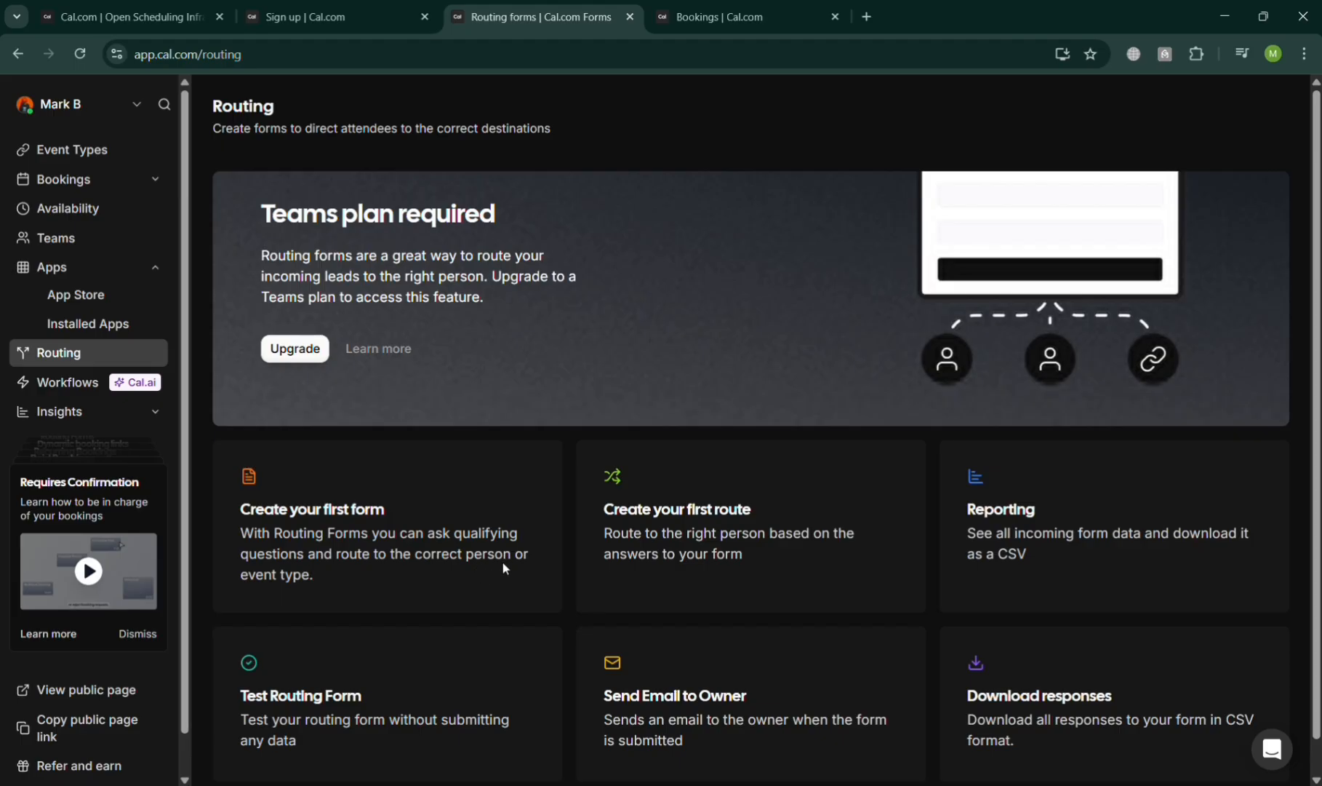
scroll(1036, 551, "down", 1)
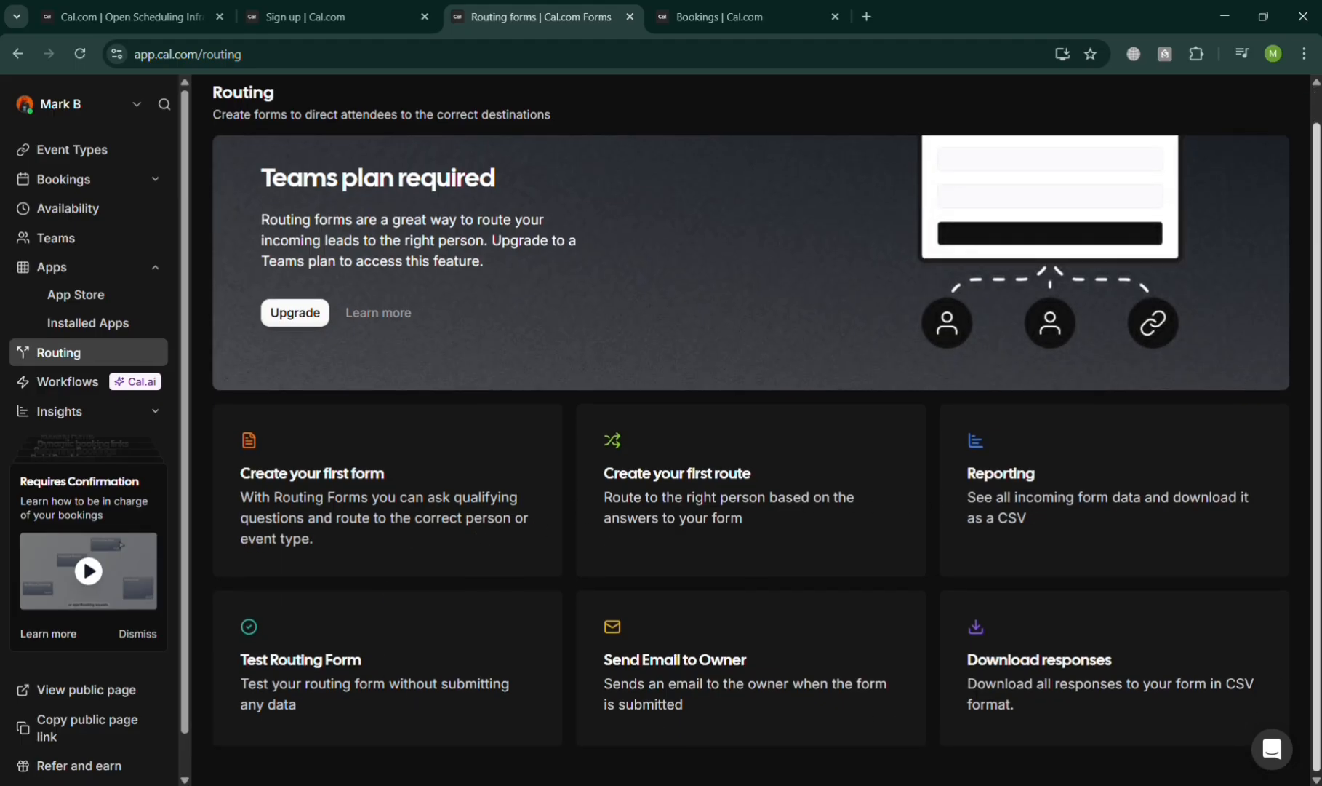
scroll(1159, 505, "up", 1)
scroll(1155, 648, "down", 1)
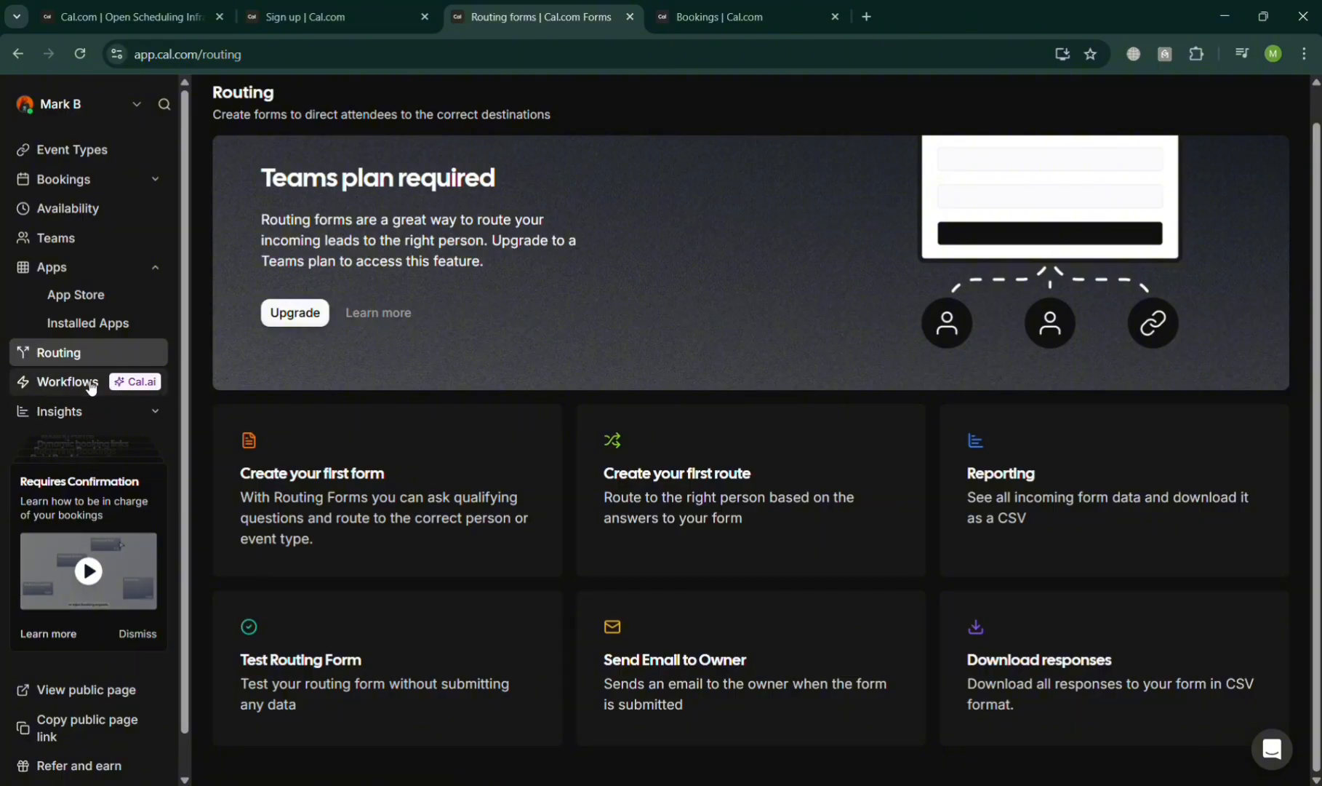
View the Workflows page with its templates, and look through the Router Position and Bookings pages of Insights.
left_click(145, 413)
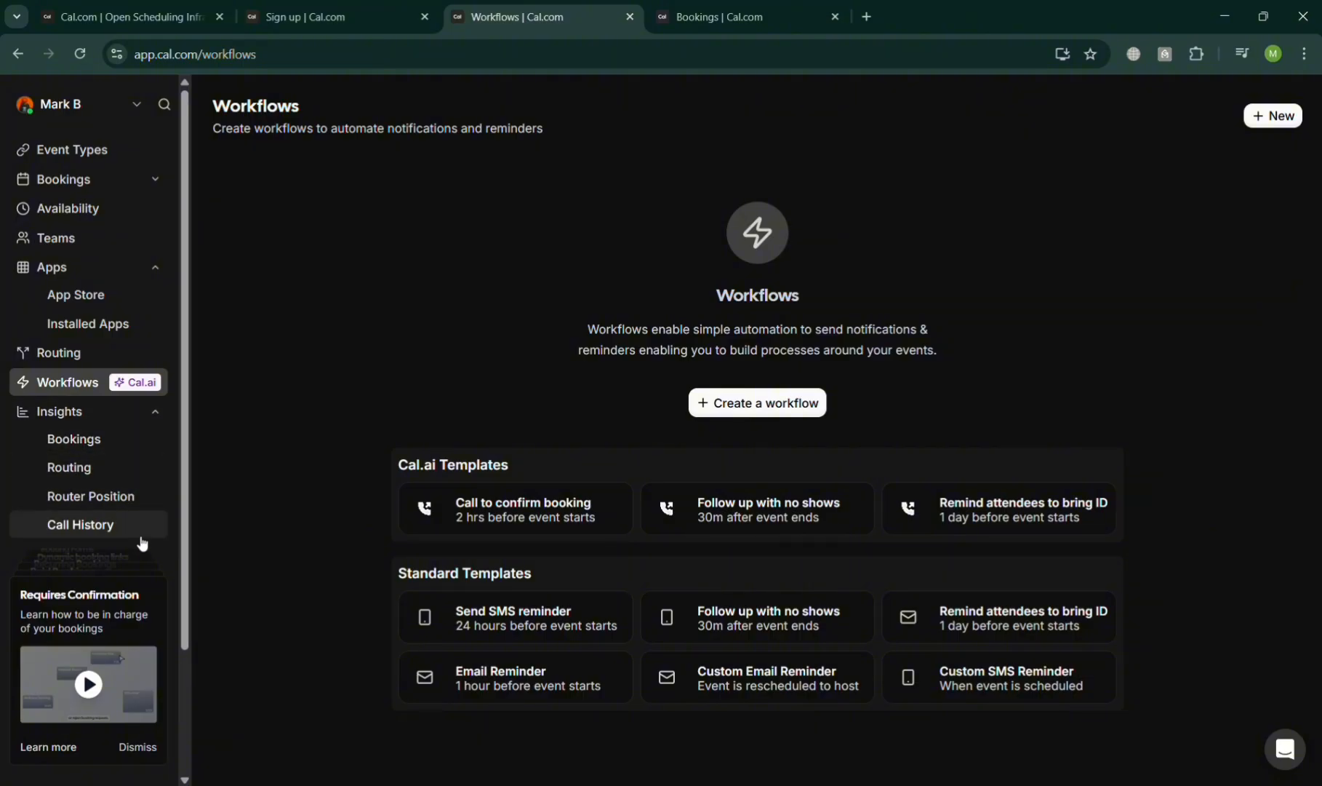
left_click(101, 420)
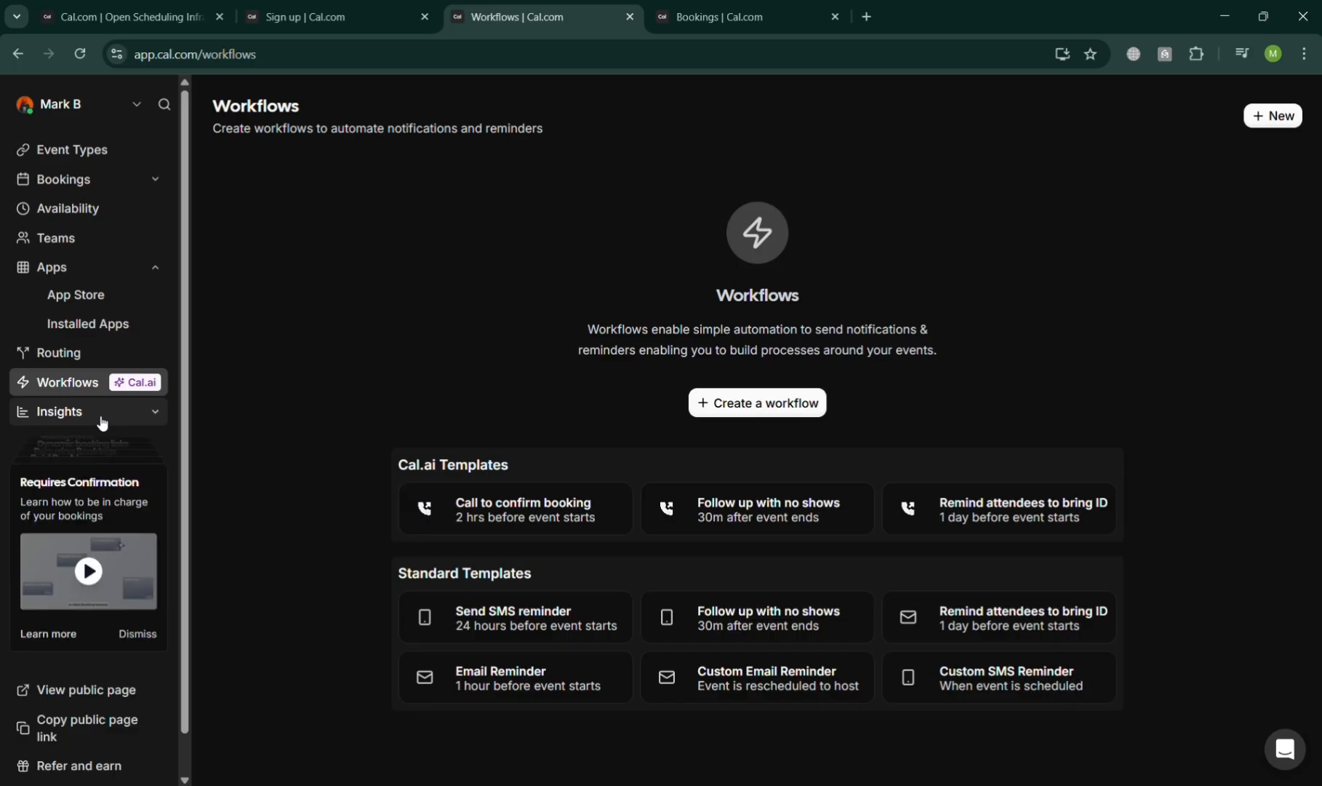
left_click(101, 419)
scroll(109, 516, "down", 2)
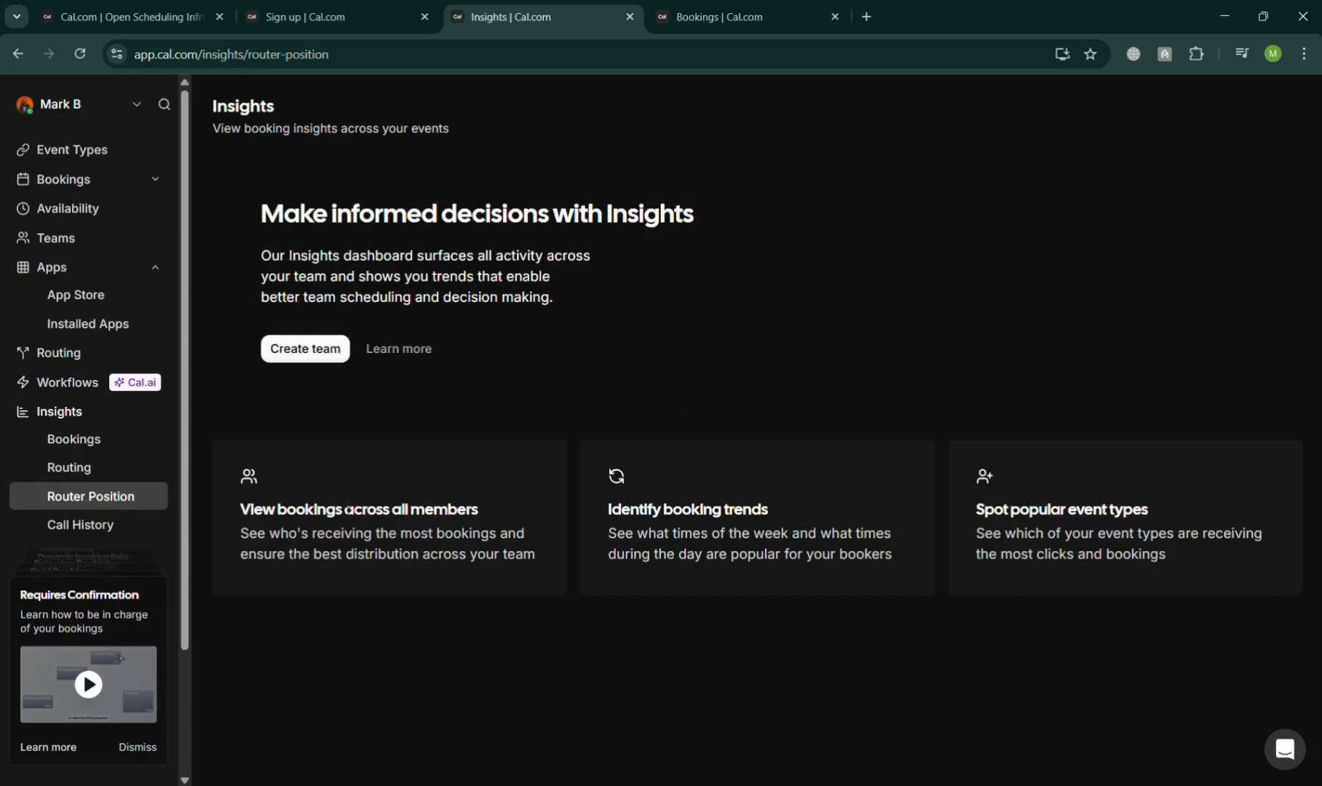
left_click(128, 453)
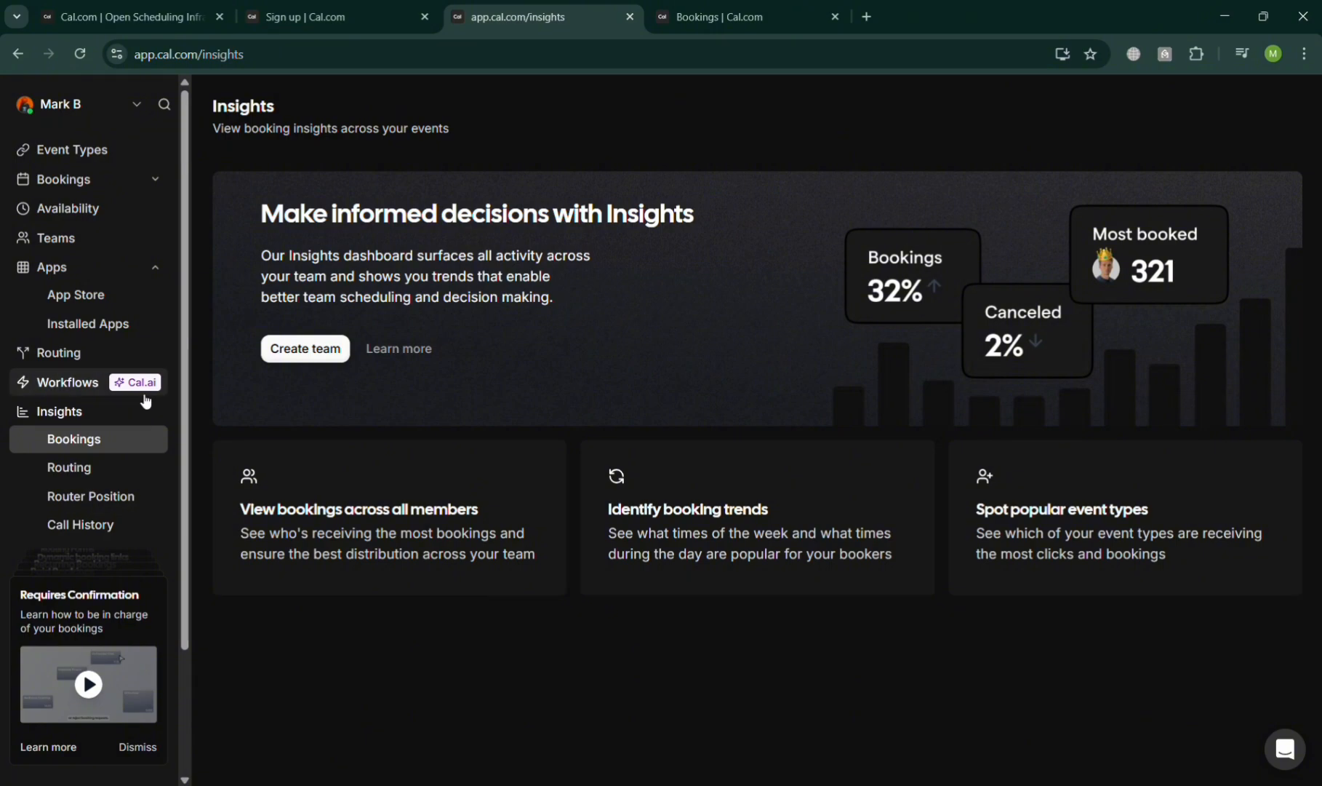
scroll(96, 553, "down", 2)
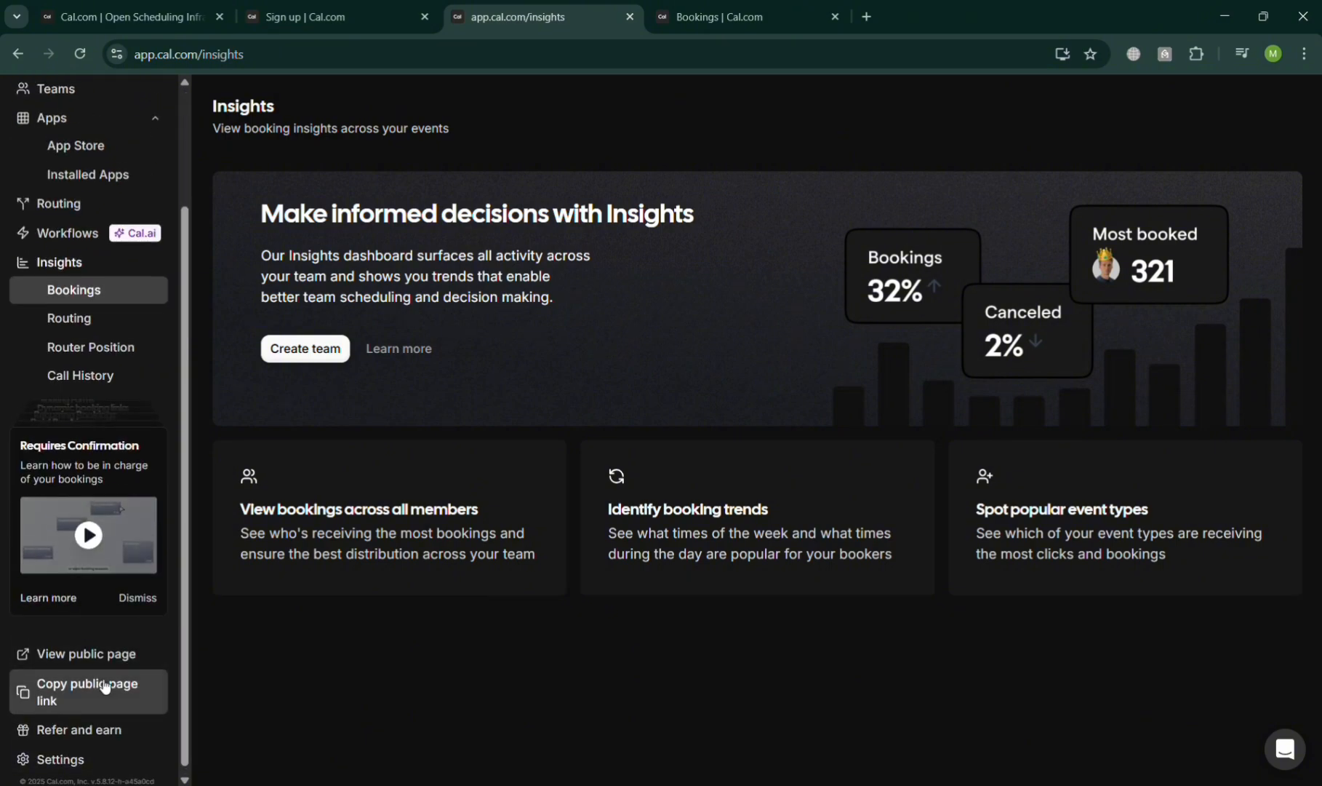
scroll(104, 684, "up", 2)
View the pricing plans on the Cal.com website and return to the Insights page of the account.
left_click(212, 7)
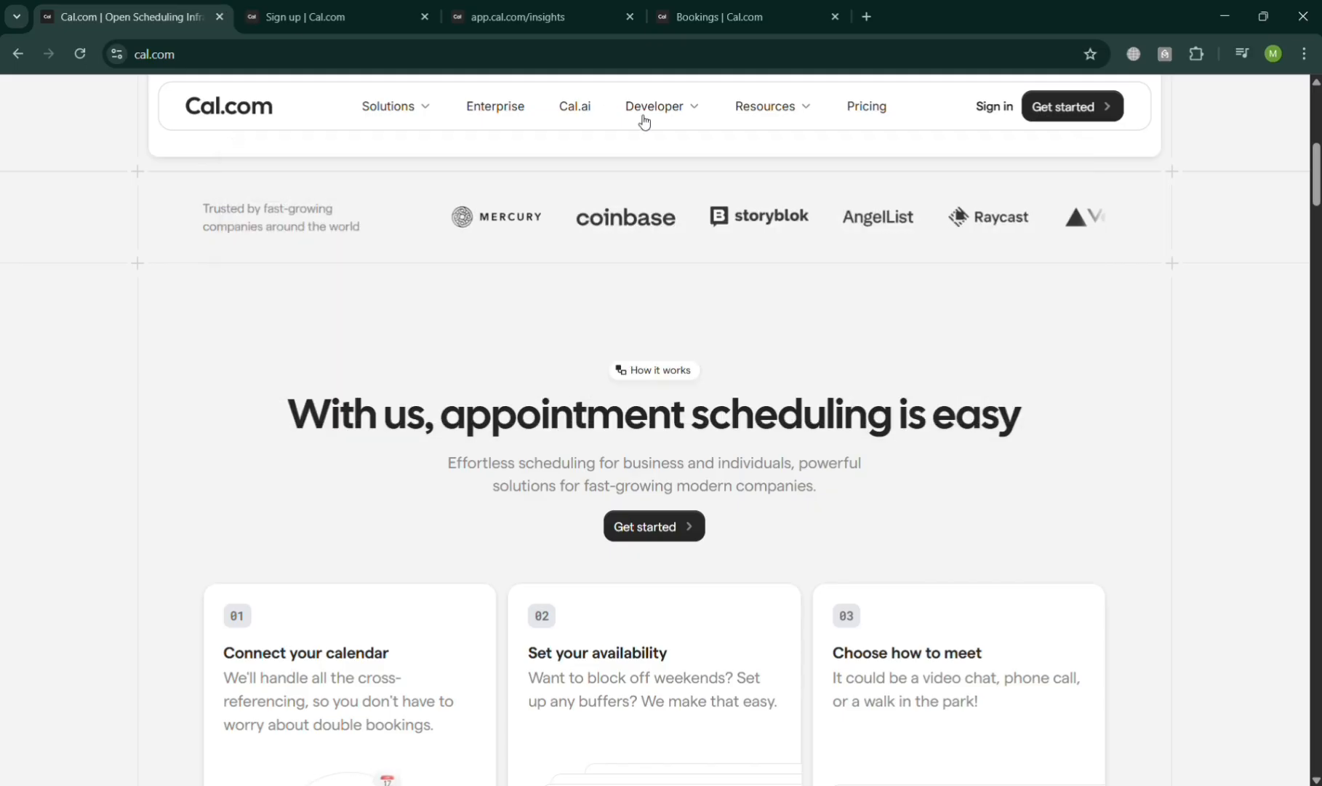
left_click(867, 107)
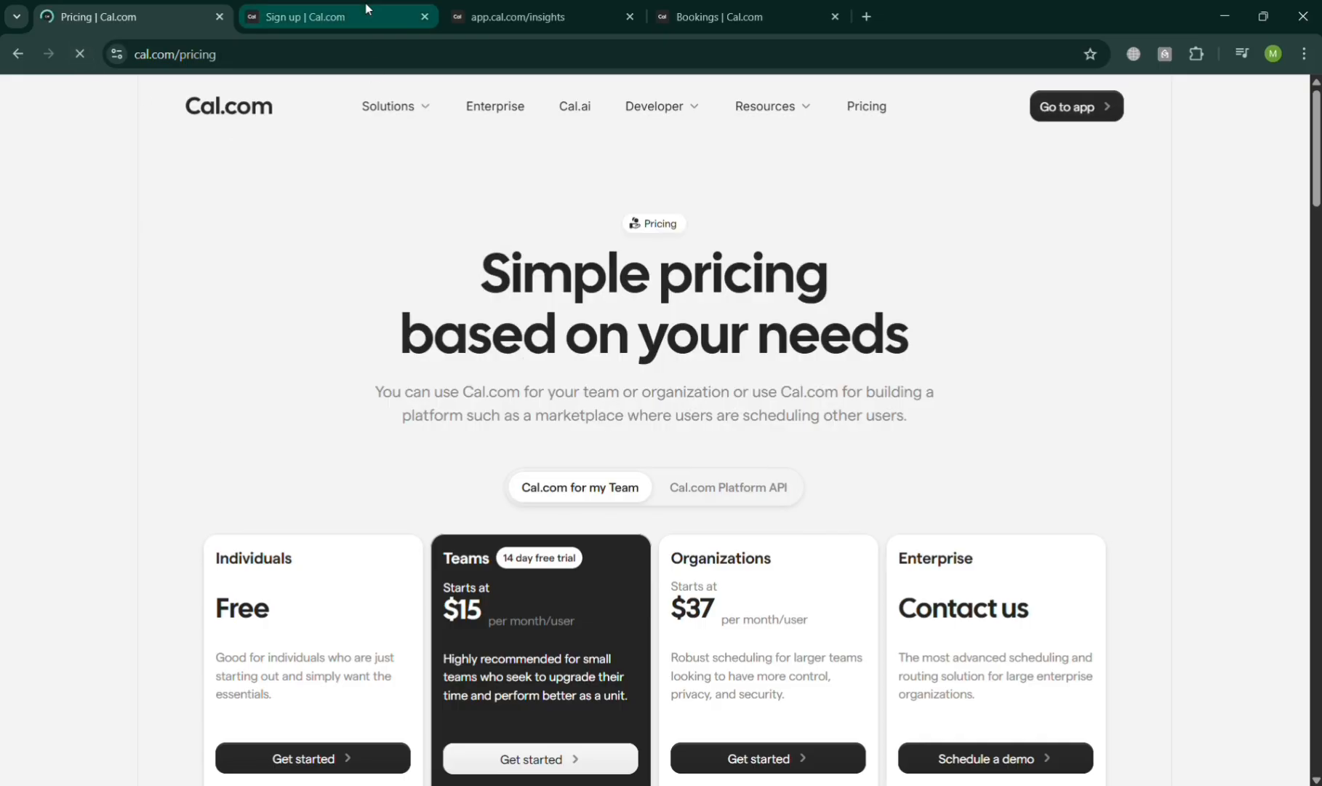
left_click(617, 7)
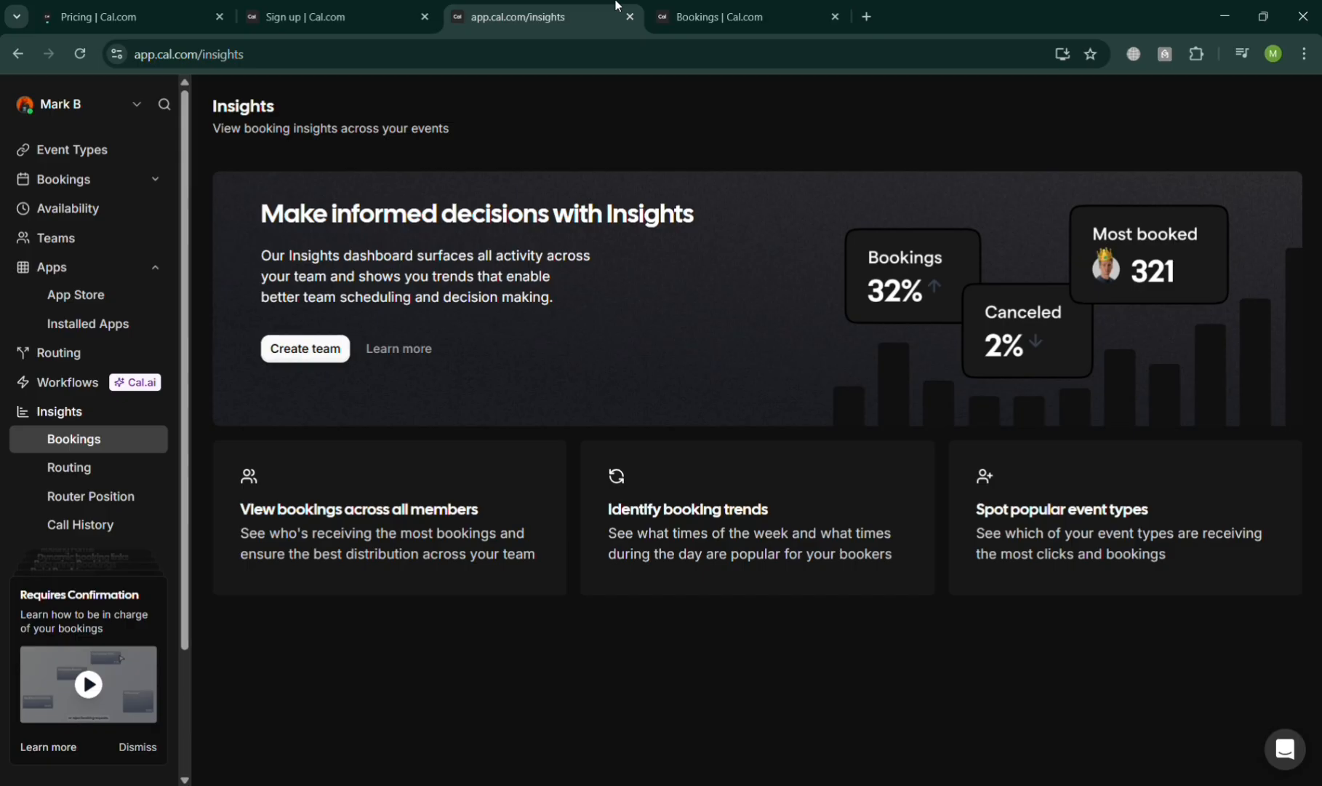